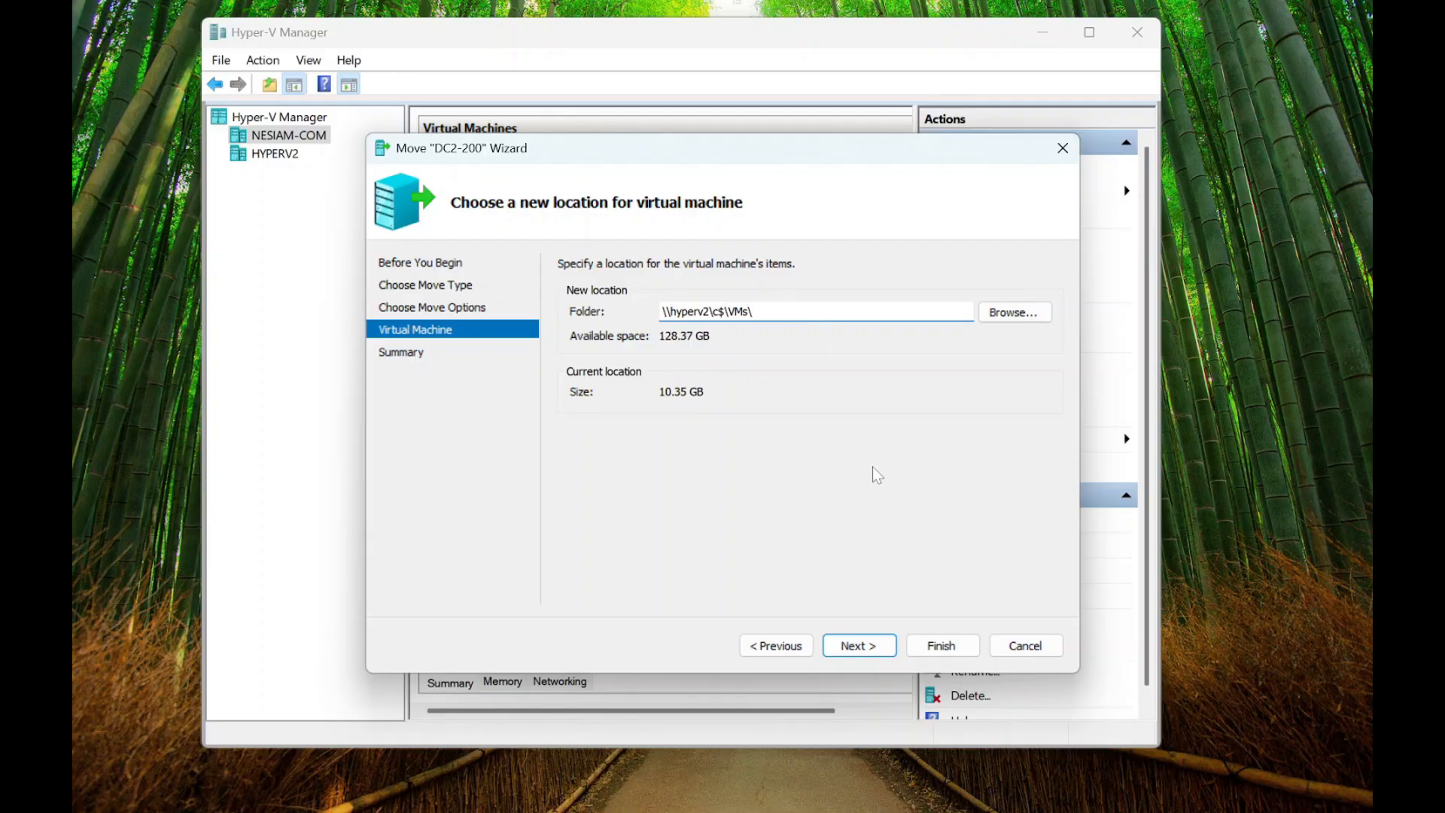
- Try to move the DC2-200 virtual machine's storage to \\hyperv2\c$\VMs\ and expand the details of the resulting error
{"action": "left_click", "coordinate": [881, 649]}
{"action": "left_click", "coordinate": [942, 647]}
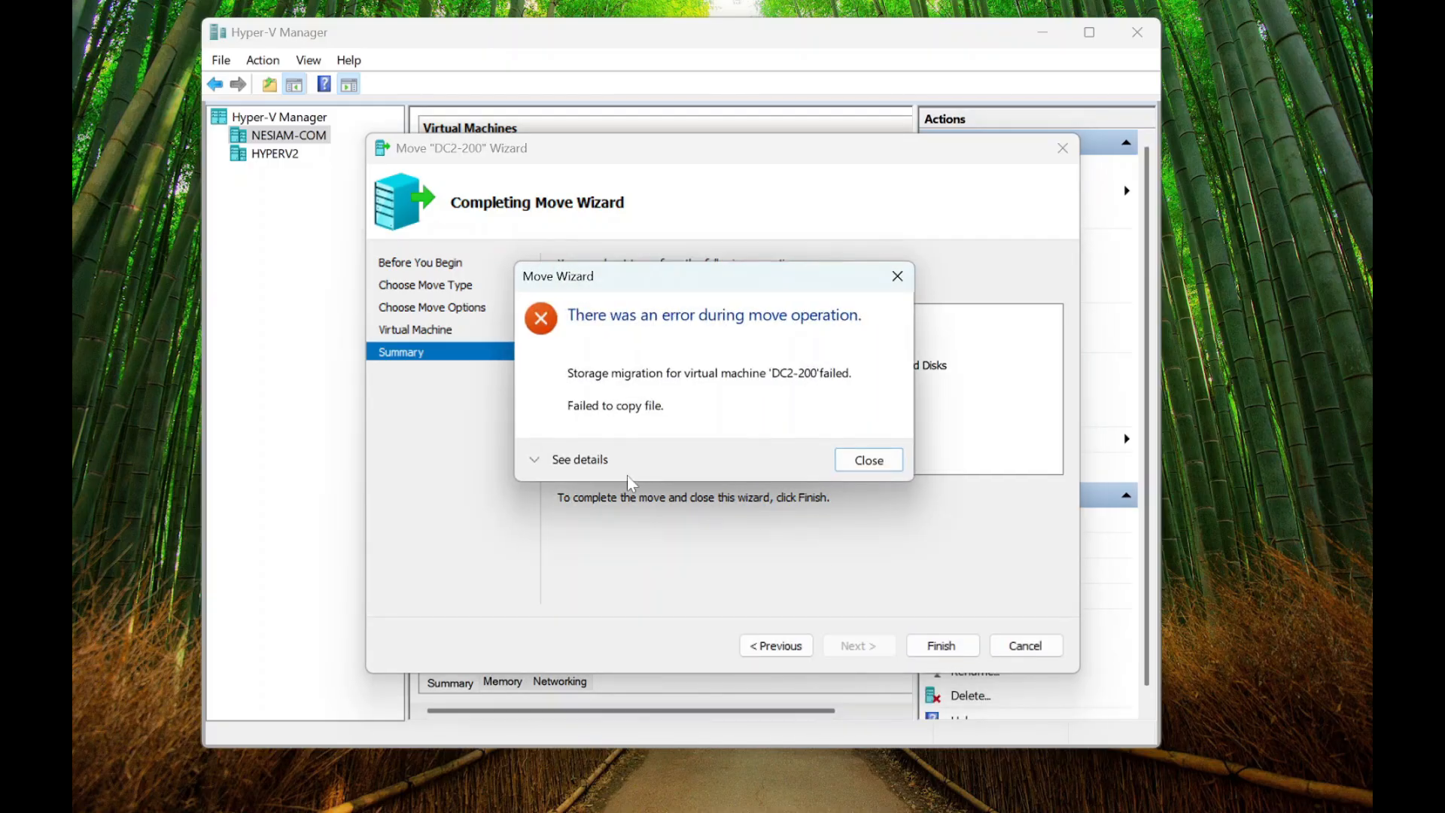
{"action": "left_click", "coordinate": [580, 459]}
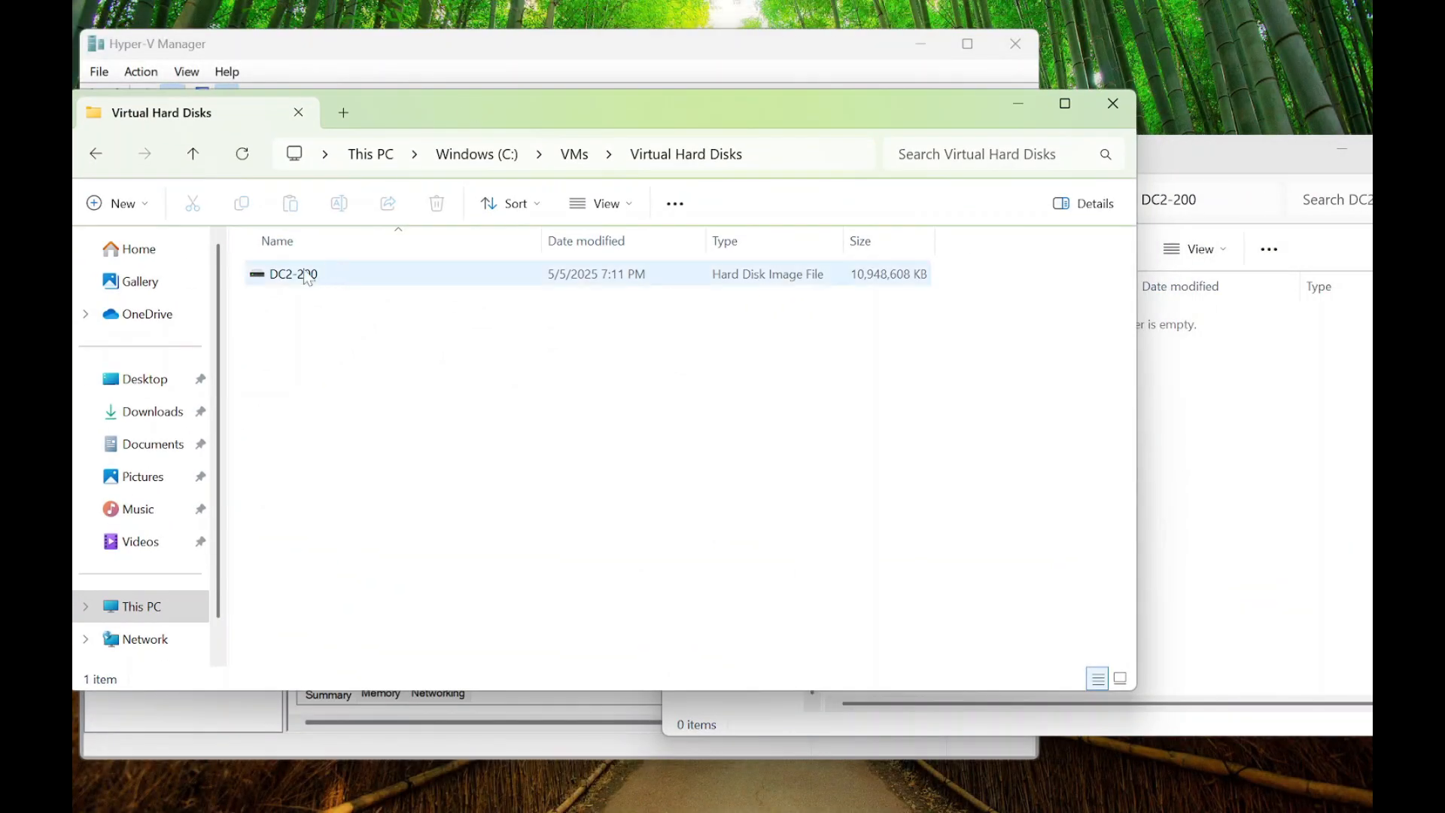
- Copy the DC2-200 hard disk image file from the local C:\VMs\Virtual Hard Disks folder
{"action": "left_click", "coordinate": [306, 277]}
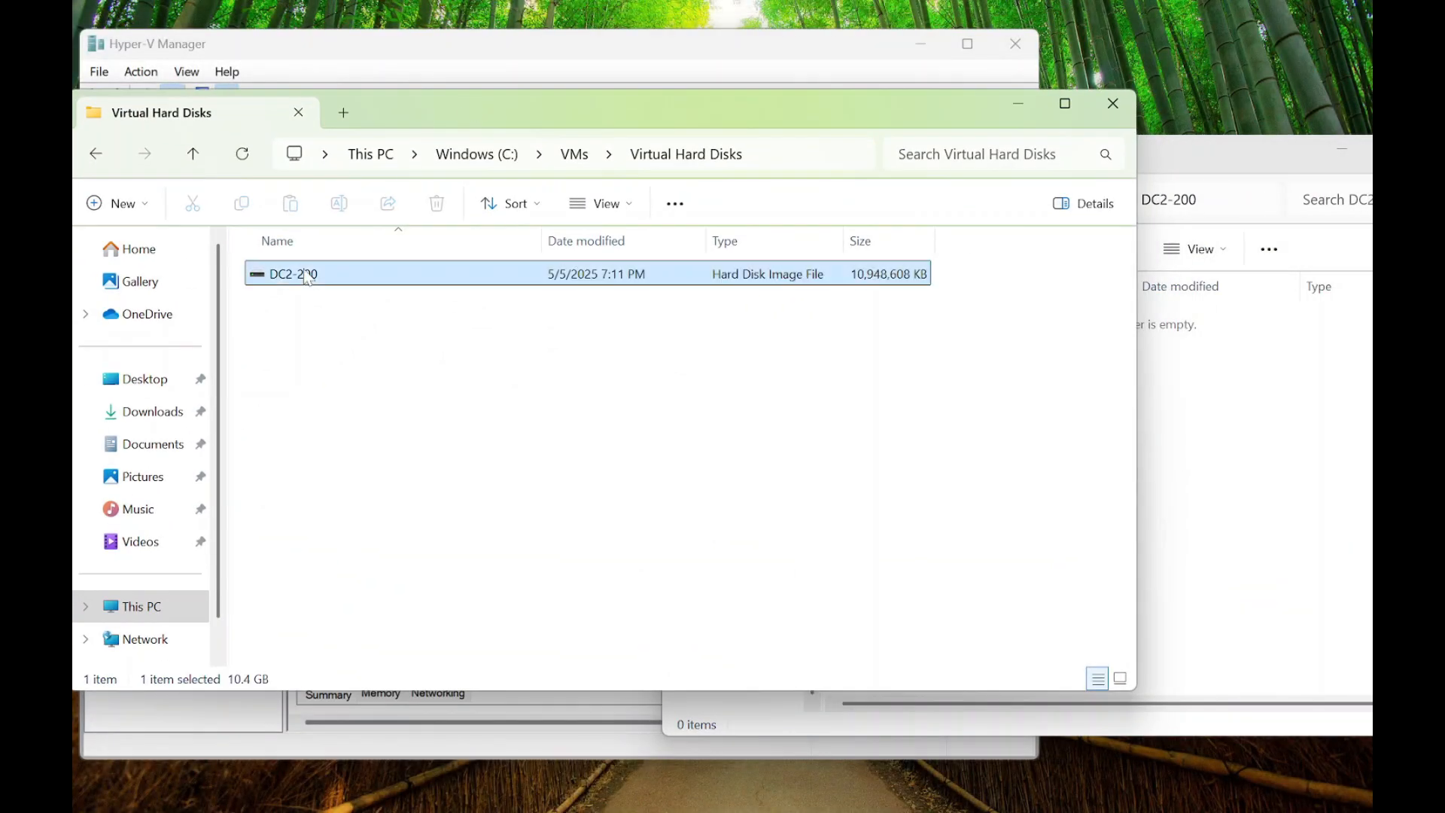
{"action": "right_click", "coordinate": [306, 276]}
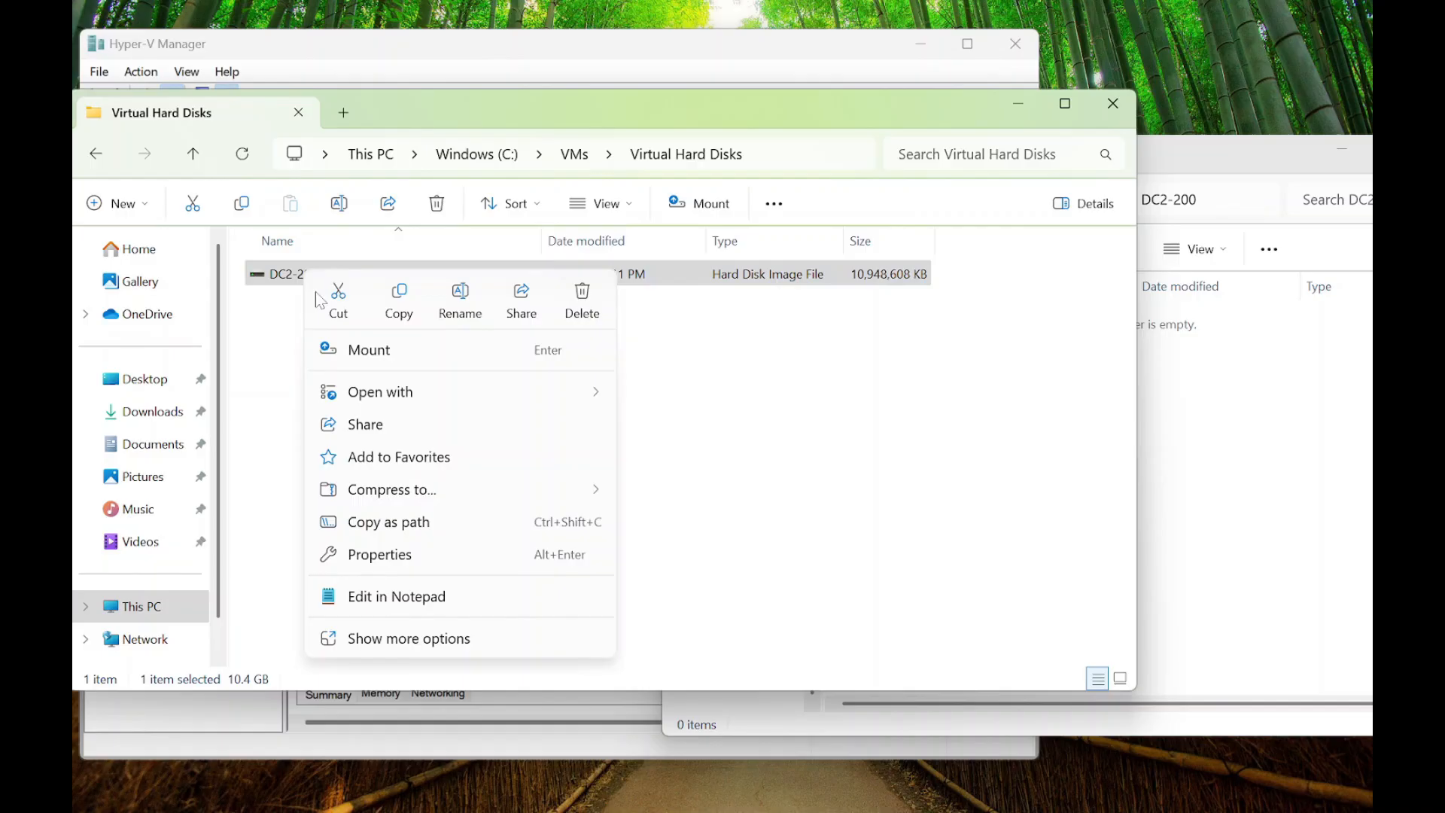
{"action": "left_click", "coordinate": [411, 312]}
- Permanently delete the SmartPaging and DC2-200 subfolders from the VMs\DC2-200 folder on HYPERV2
{"action": "left_click", "coordinate": [1353, 505]}
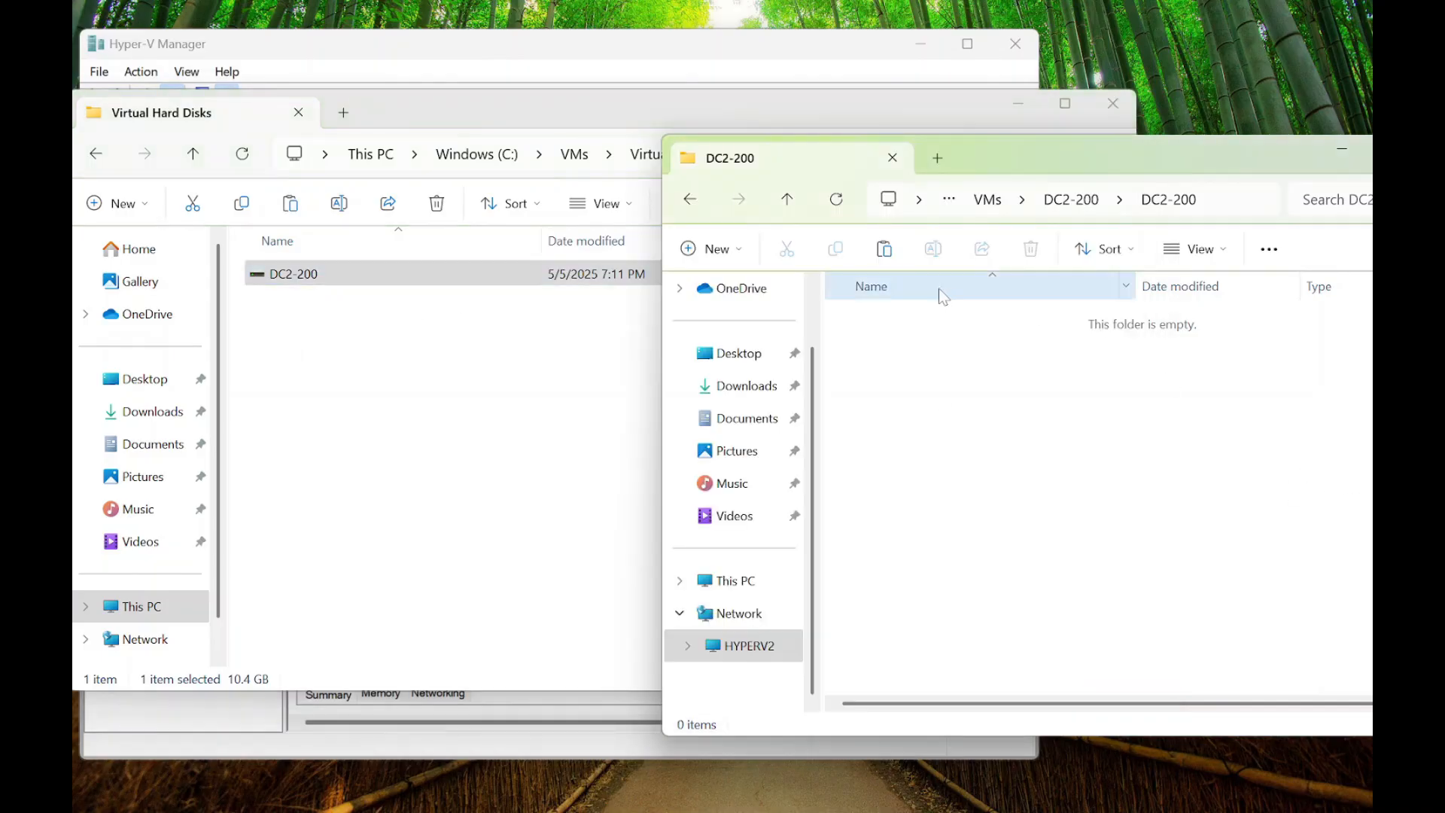
{"action": "left_click", "coordinate": [1071, 198]}
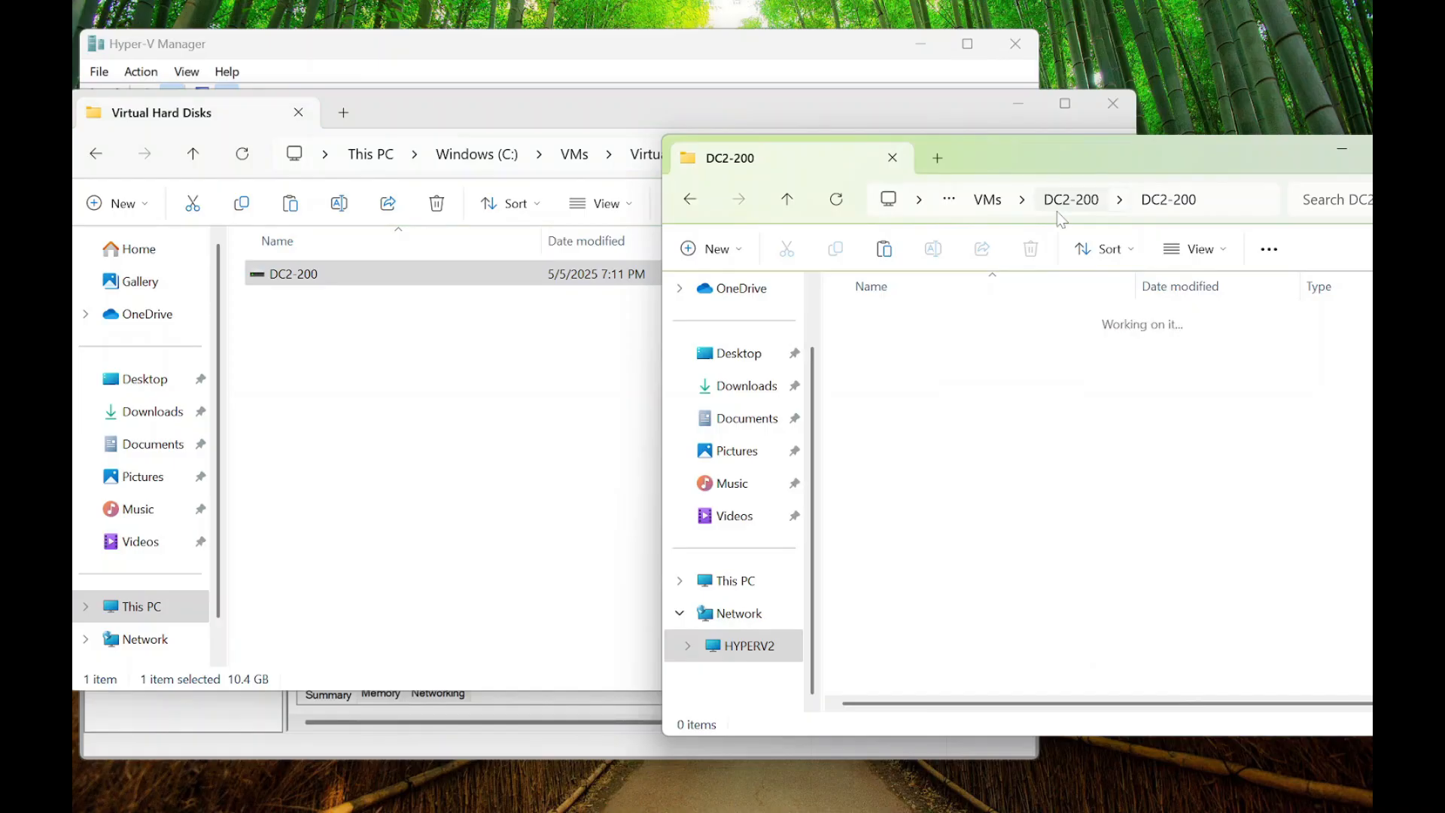
{"action": "right_click", "coordinate": [924, 350]}
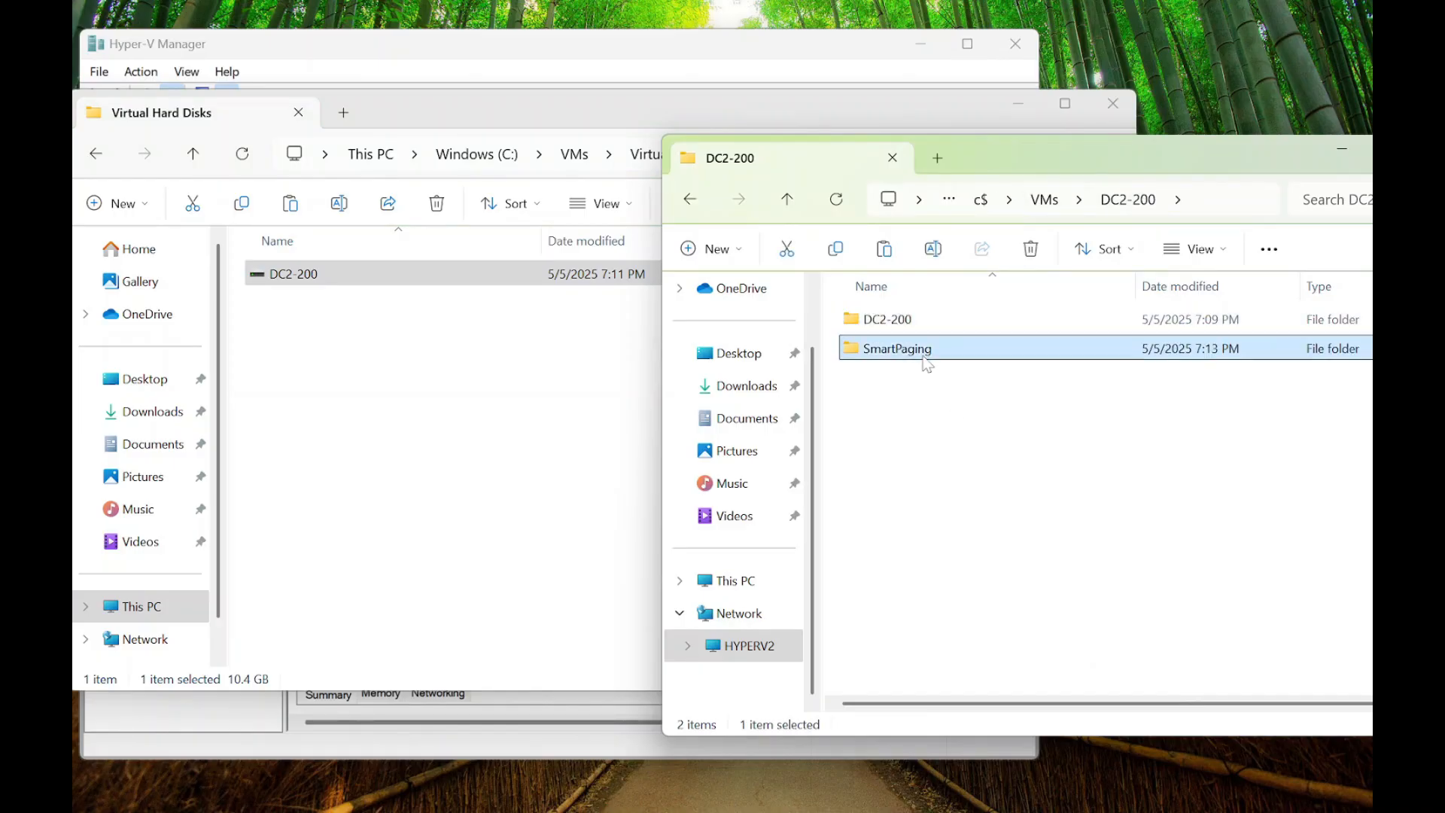
{"action": "left_click", "coordinate": [1201, 324]}
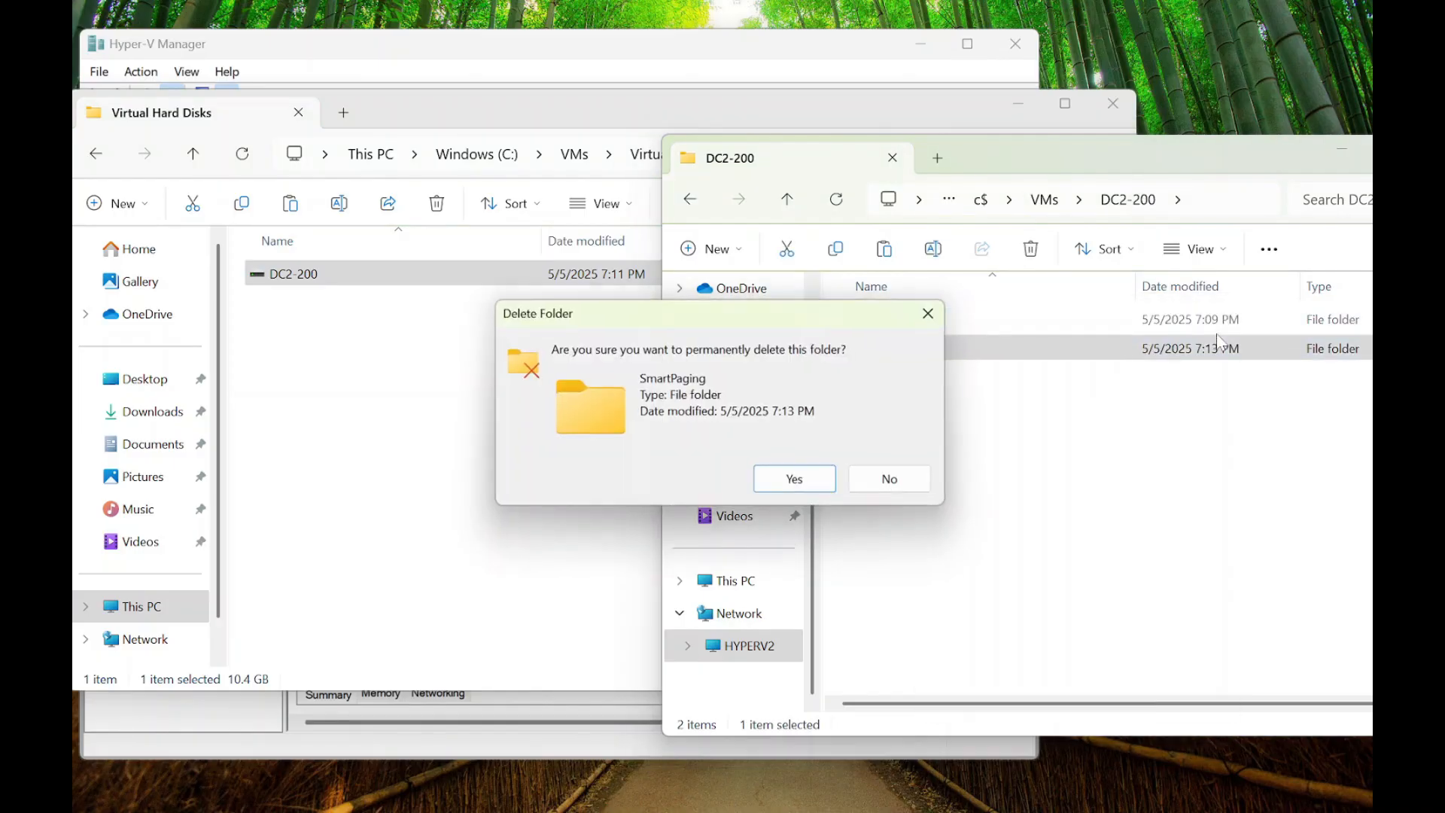
{"action": "left_click", "coordinate": [800, 482]}
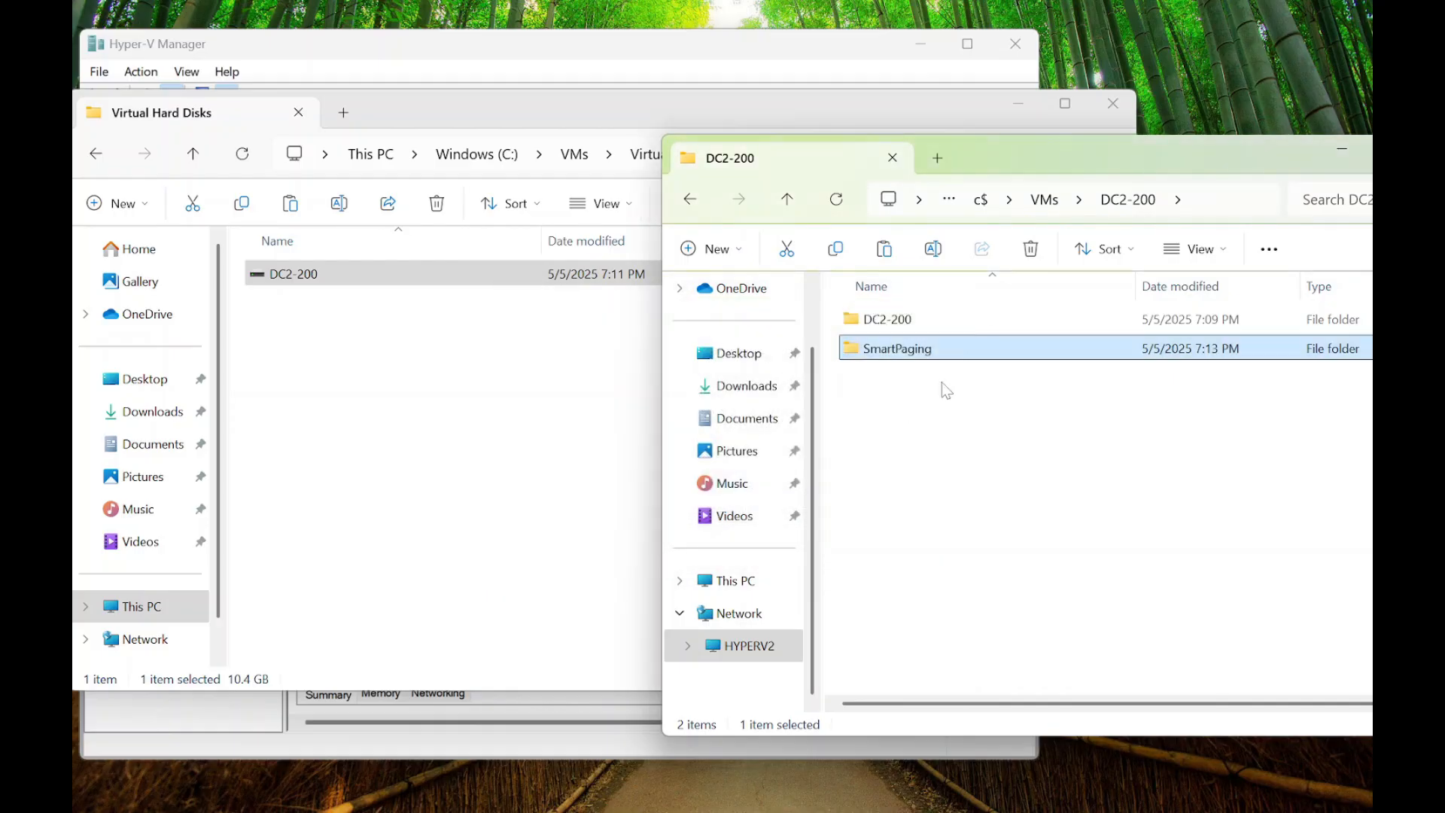
{"action": "right_click", "coordinate": [906, 330]}
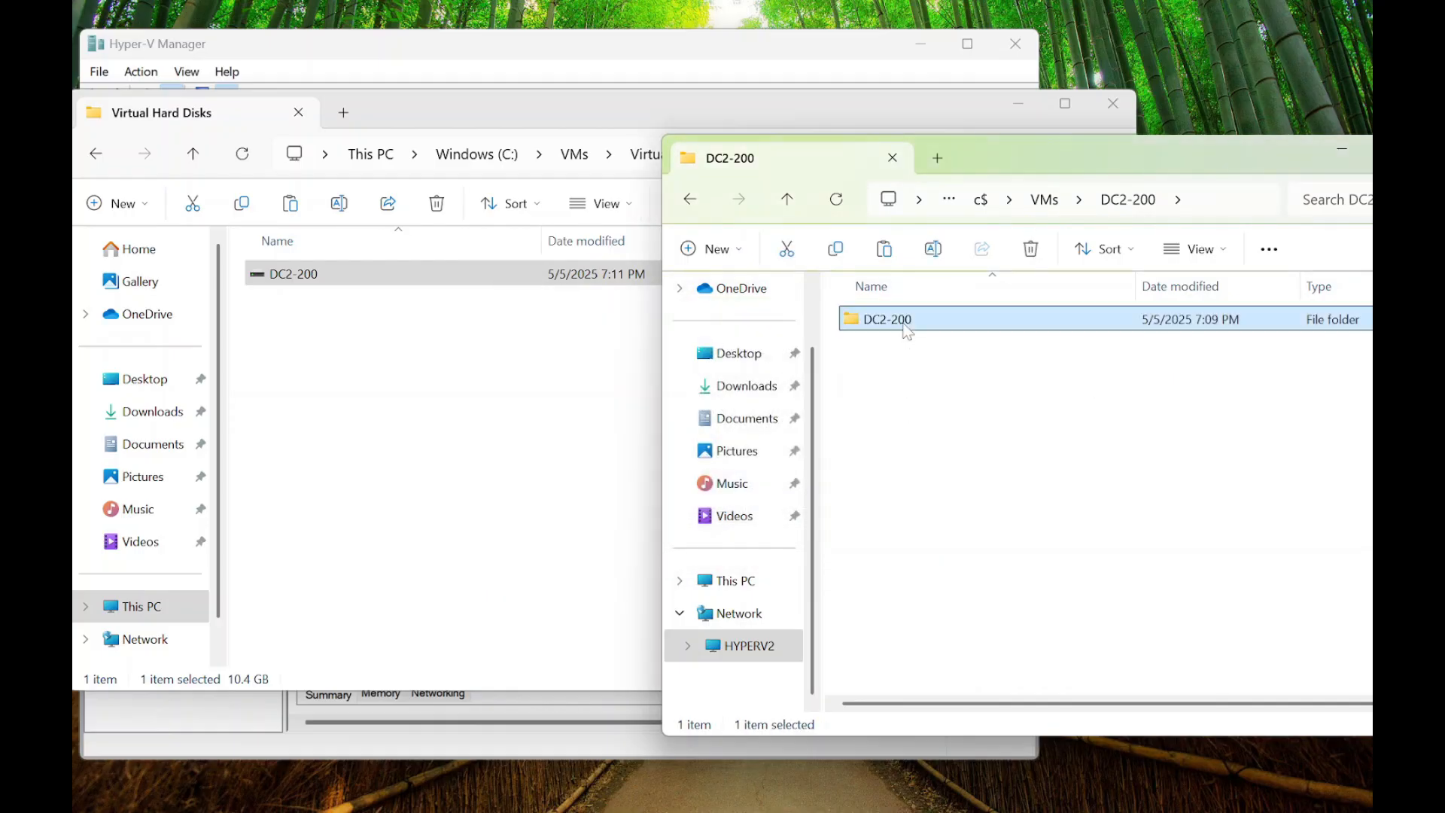
{"action": "left_click", "coordinate": [1181, 325]}
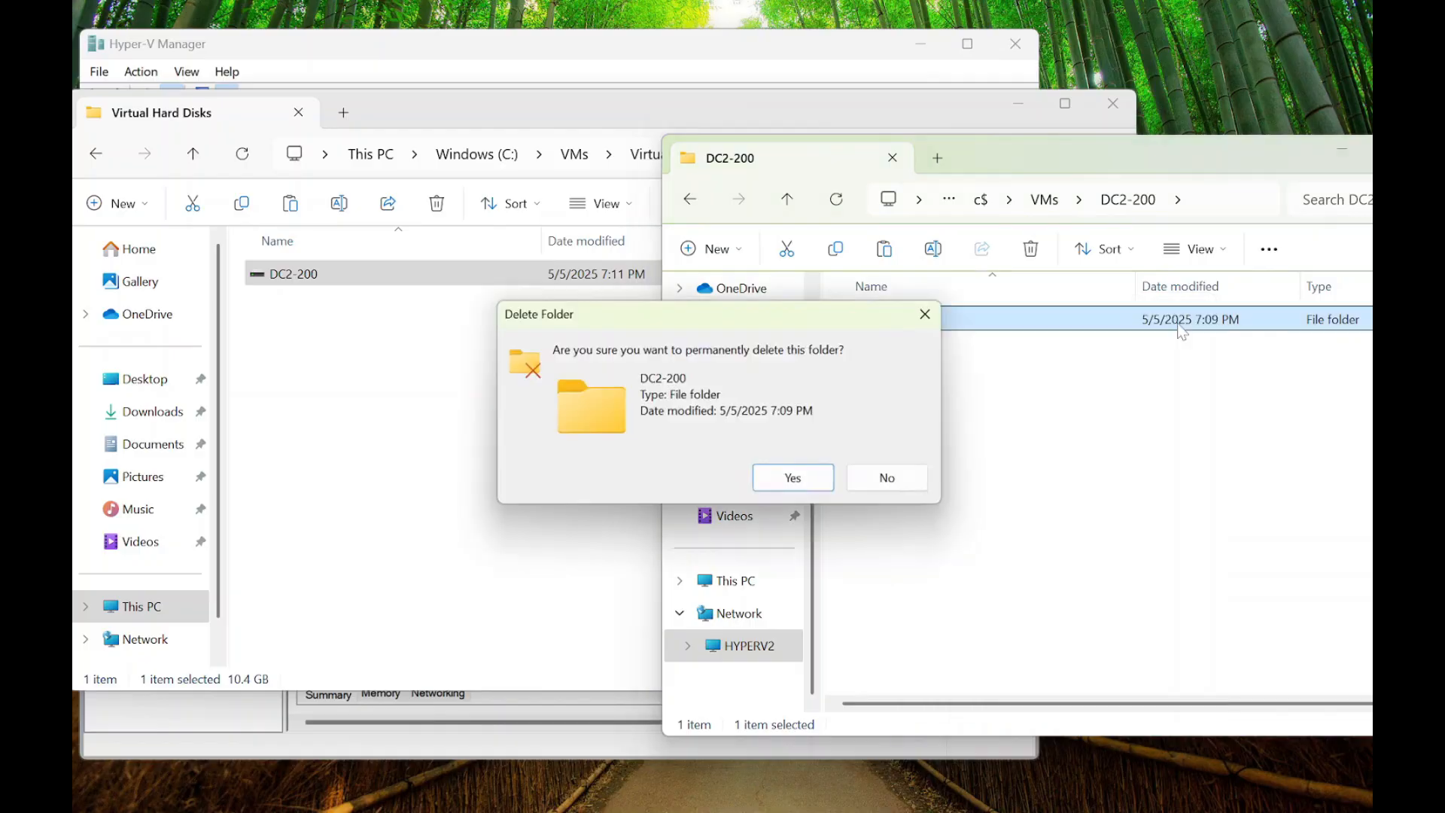
{"action": "left_click", "coordinate": [800, 480]}
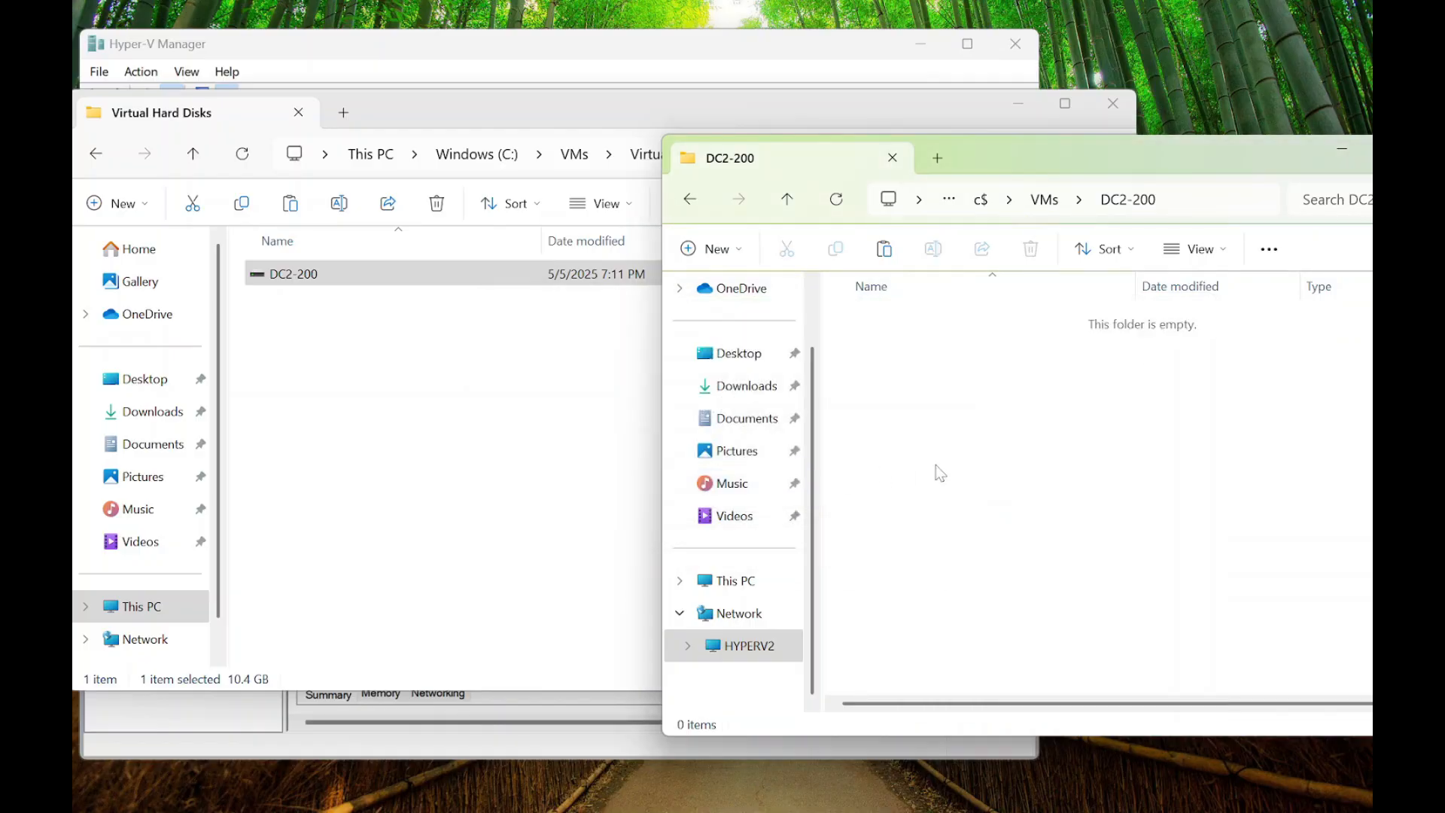
- Create a folder named Virtual Hard Disk inside the VMs\DC2-200 folder on HYPERV2
{"action": "mouse_move", "coordinate": [992, 145]}
{"action": "left_mouse_down"}
{"action": "mouse_move", "coordinate": [973, 296]}
{"action": "mouse_move", "coordinate": [997, 149]}
{"action": "left_mouse_up"}
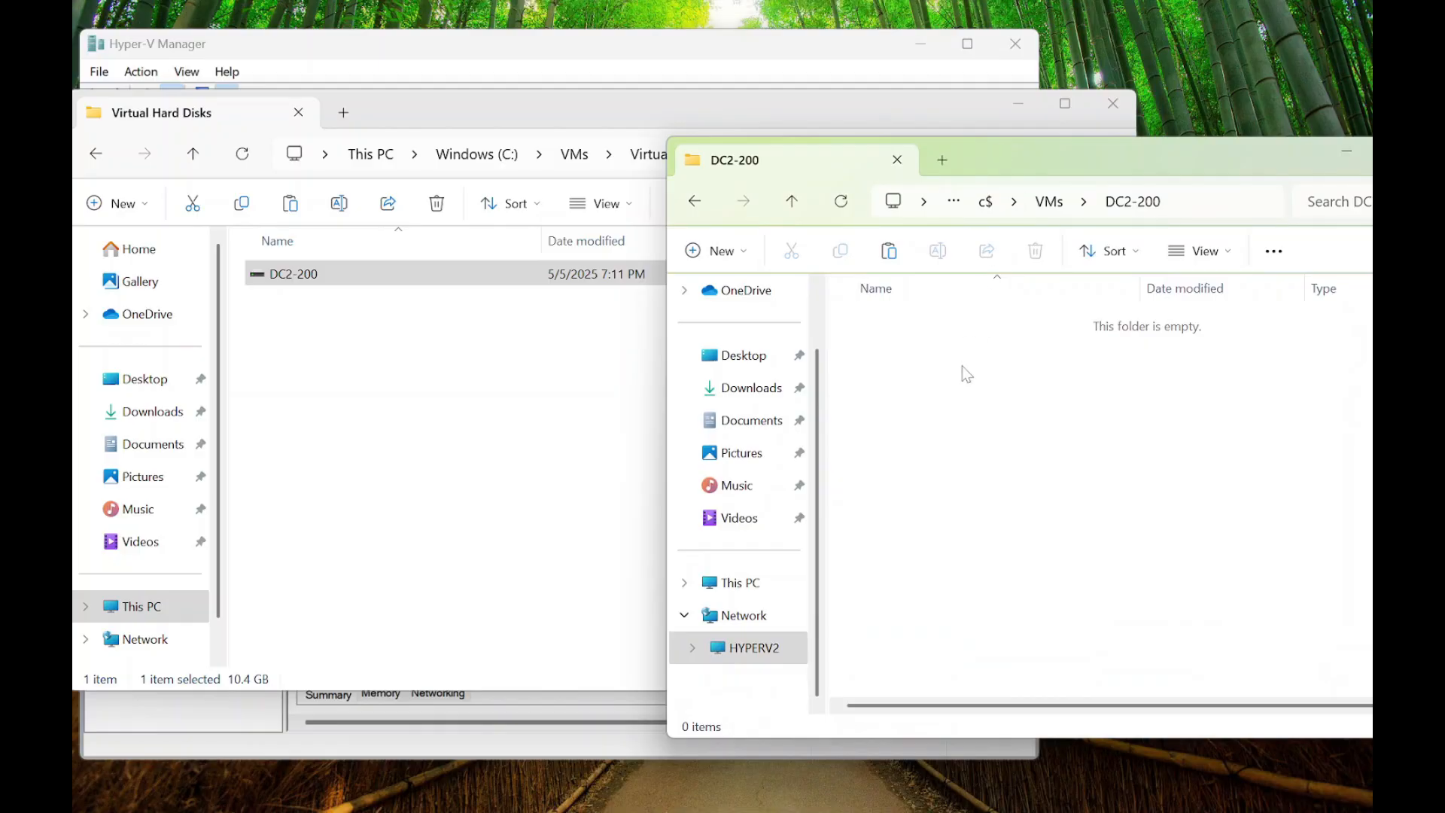
{"action": "right_click", "coordinate": [917, 353]}
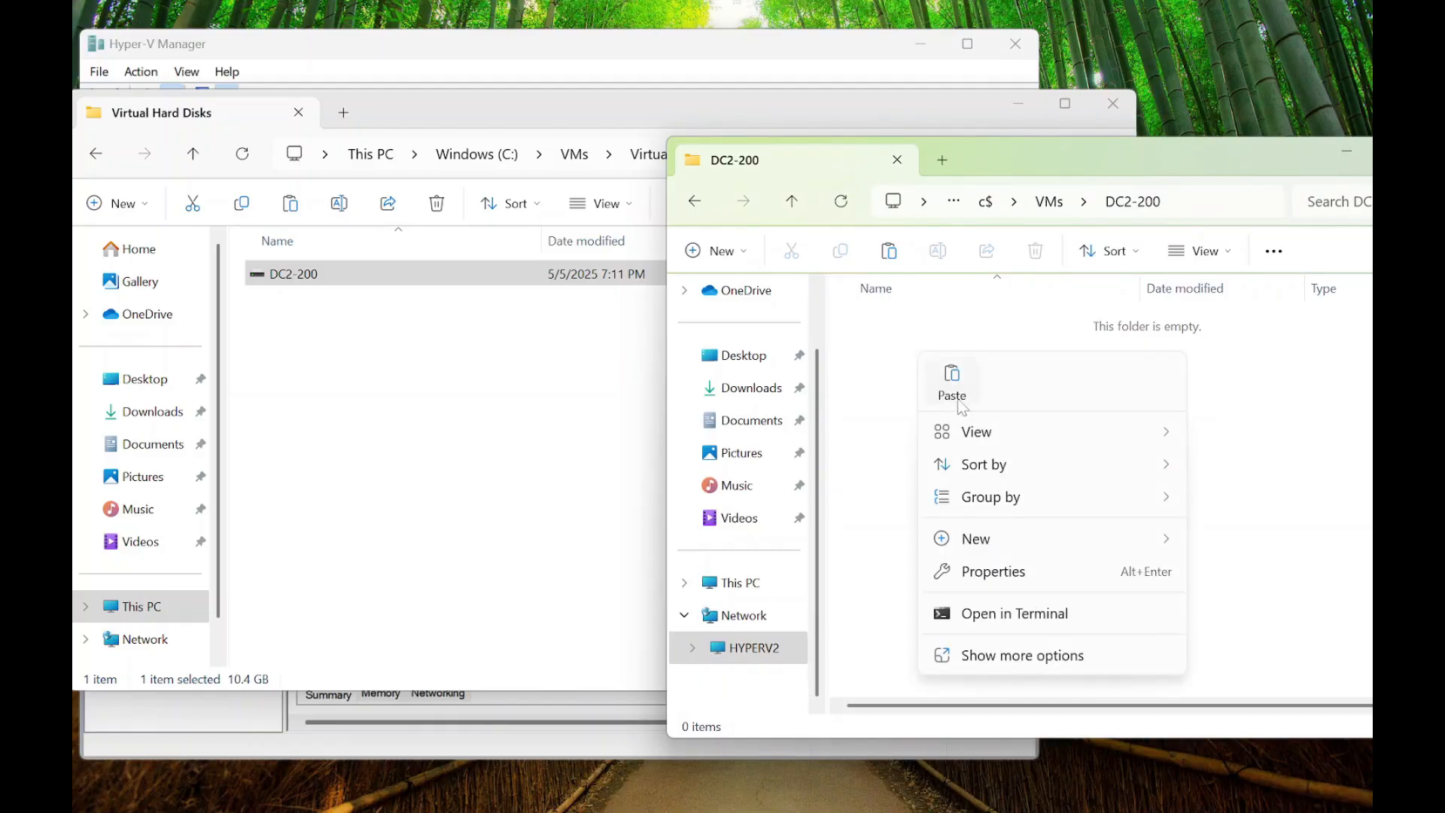
{"action": "mouse_move", "coordinate": [1032, 545]}
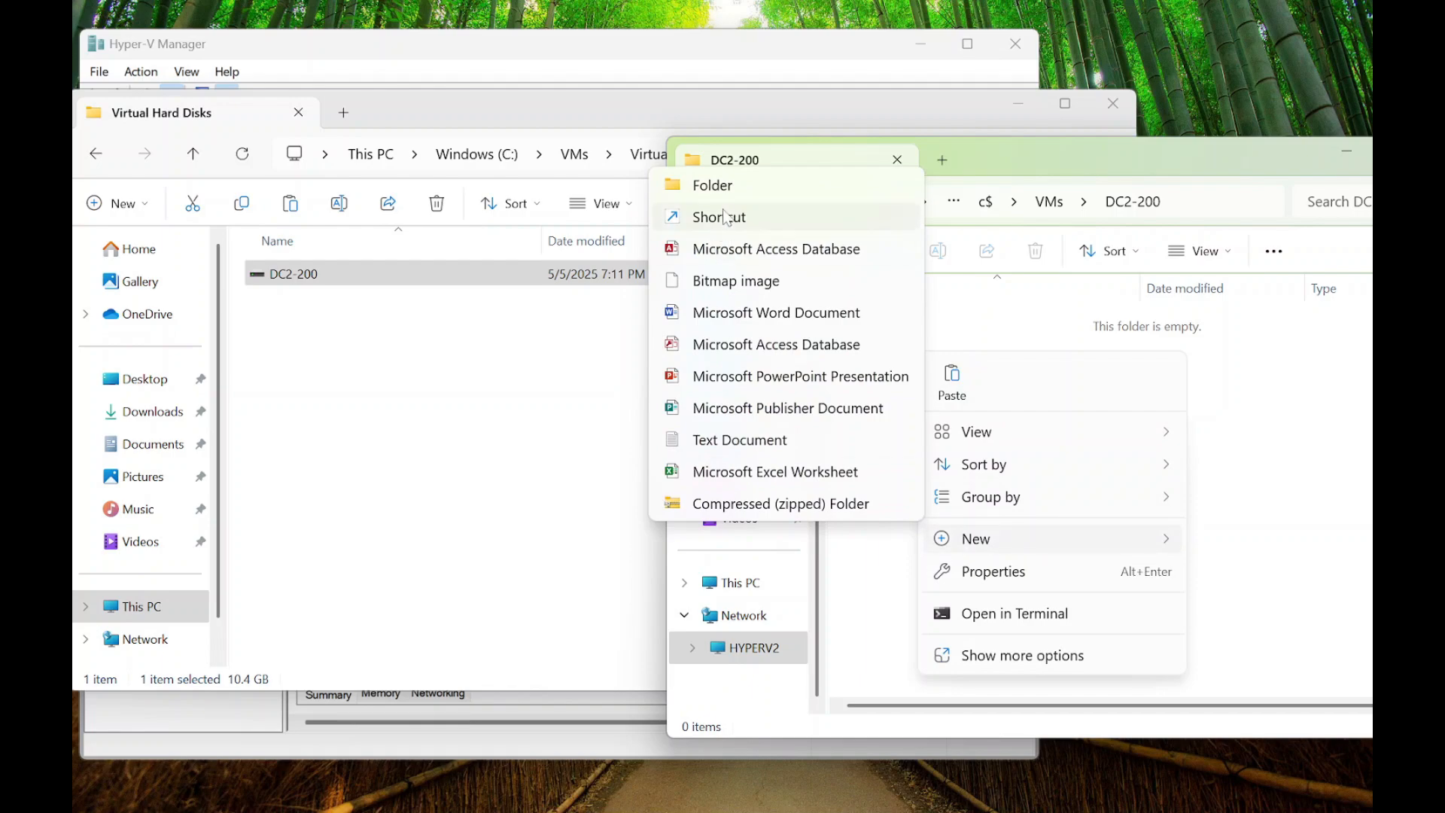
{"action": "left_click", "coordinate": [729, 185]}
{"action": "type", "text": "Vir"}
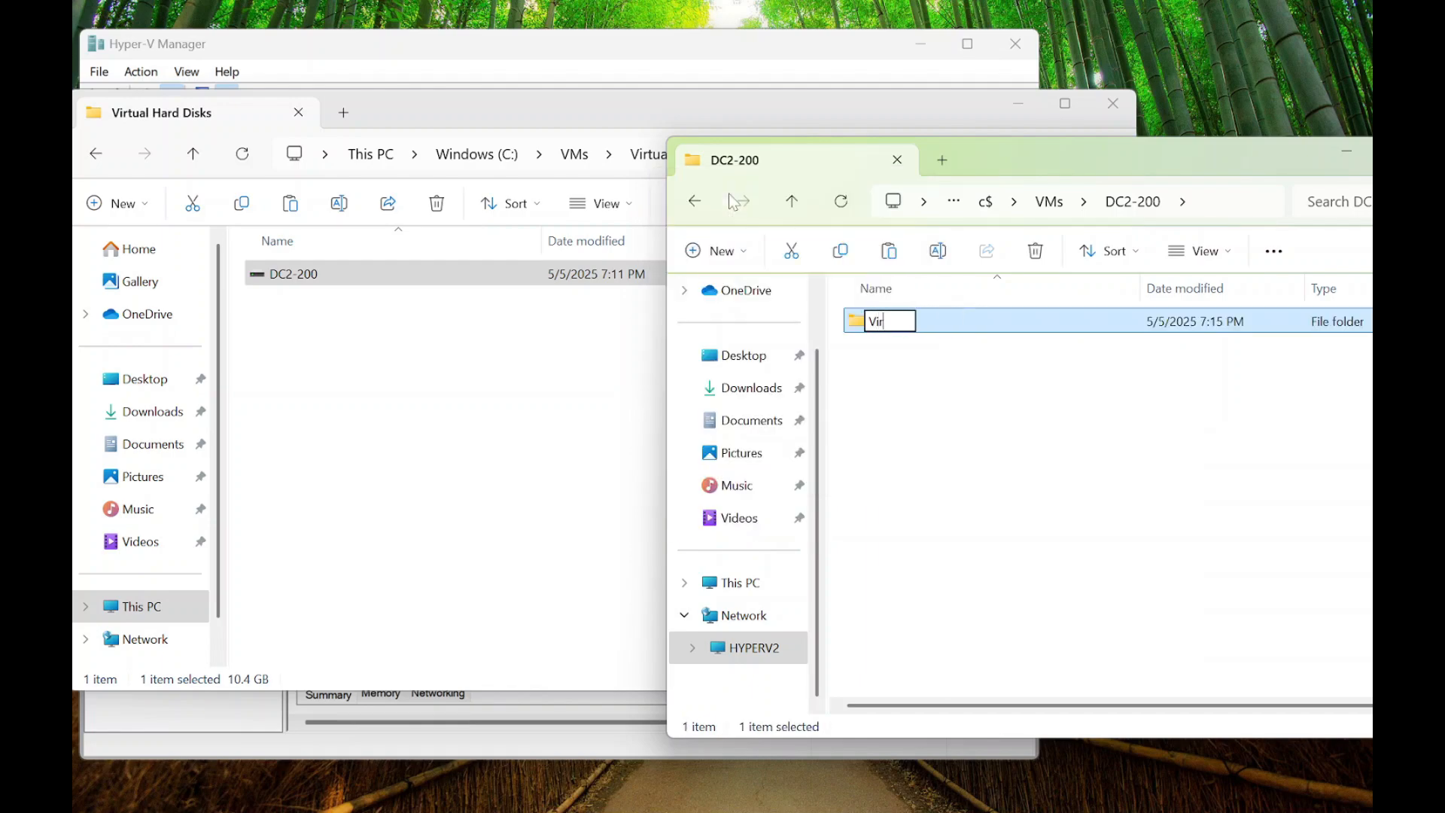
{"action": "type", "text": "tual Hard D"}
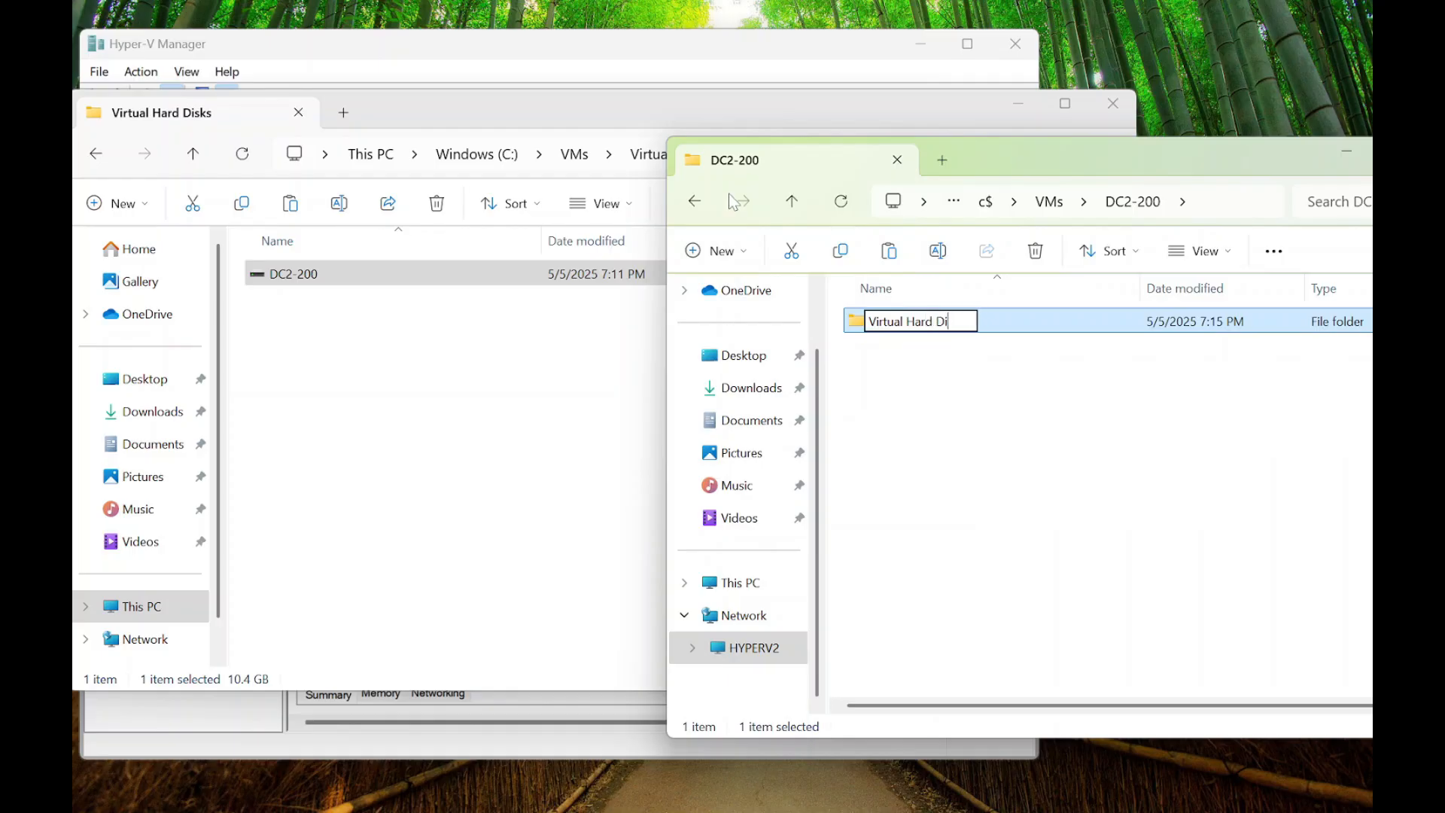
{"action": "type", "text": "isk"}
{"action": "key", "text": "Return"}
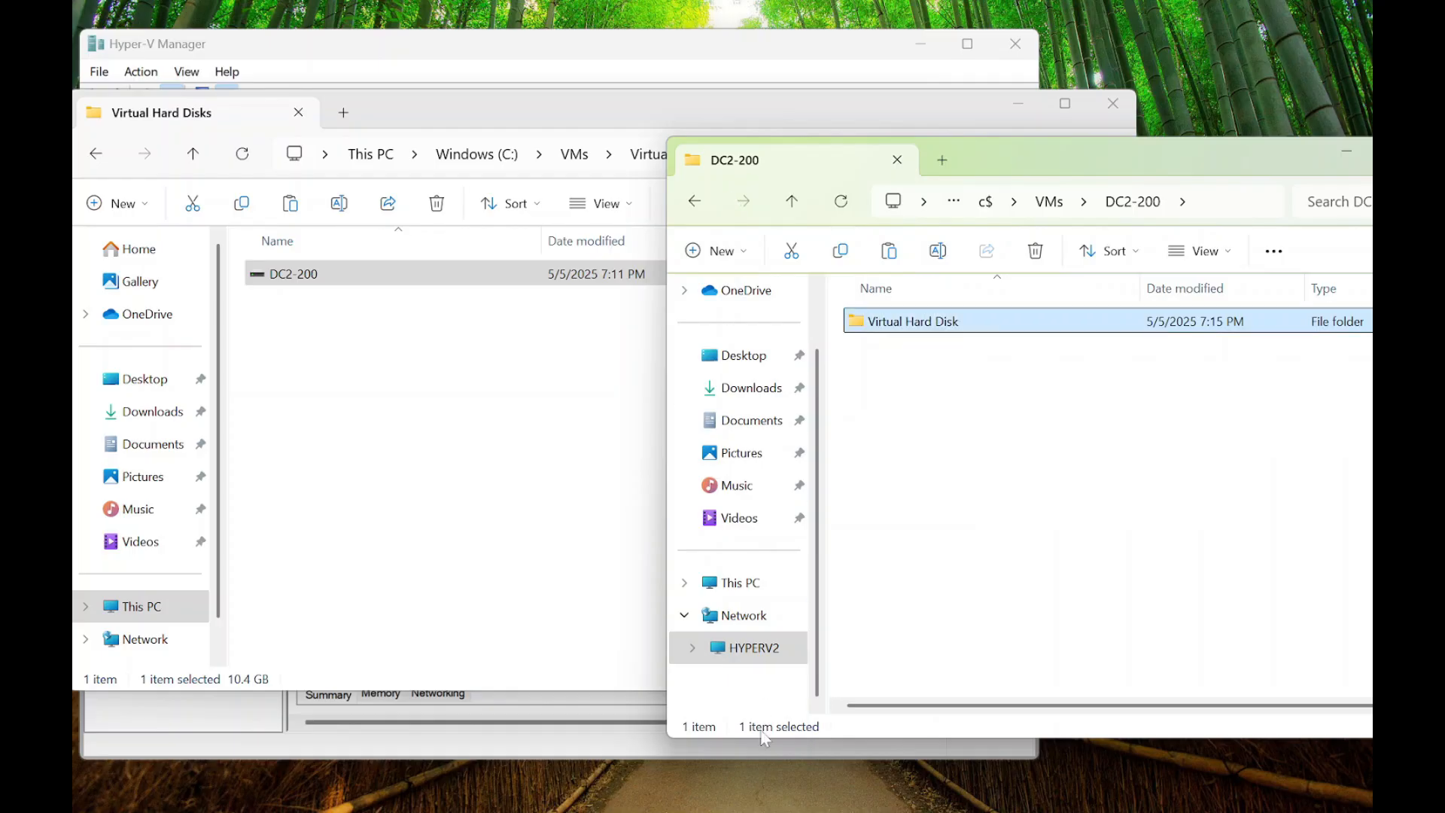
- Paste the copied DC2-200 disk image into the Virtual Hard Disk folder on HYPERV2 and expand the transfer details
{"action": "double_click", "coordinate": [927, 319]}
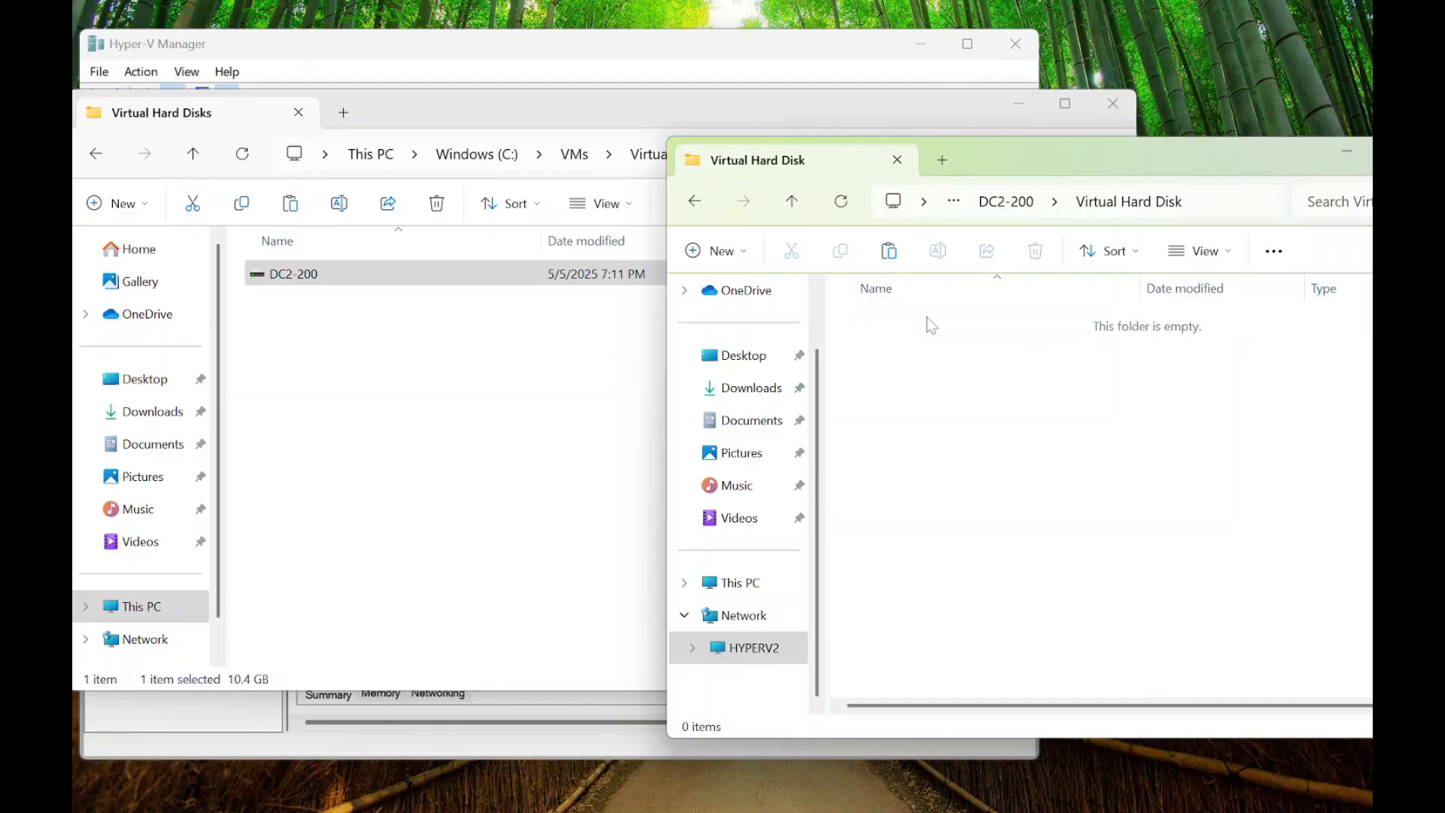
{"action": "key", "text": "ctrl+v"}
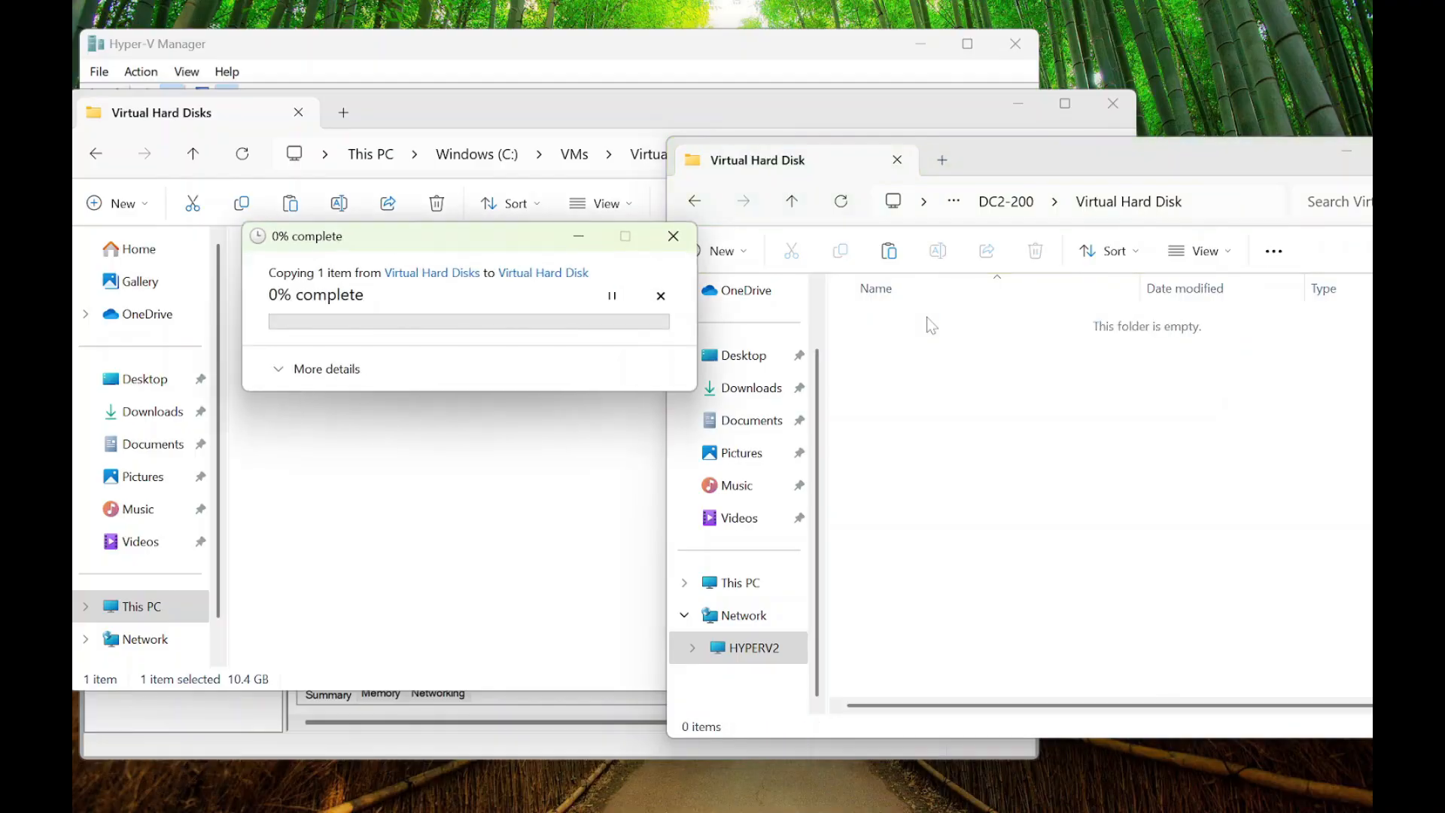
{"action": "left_click", "coordinate": [283, 369]}
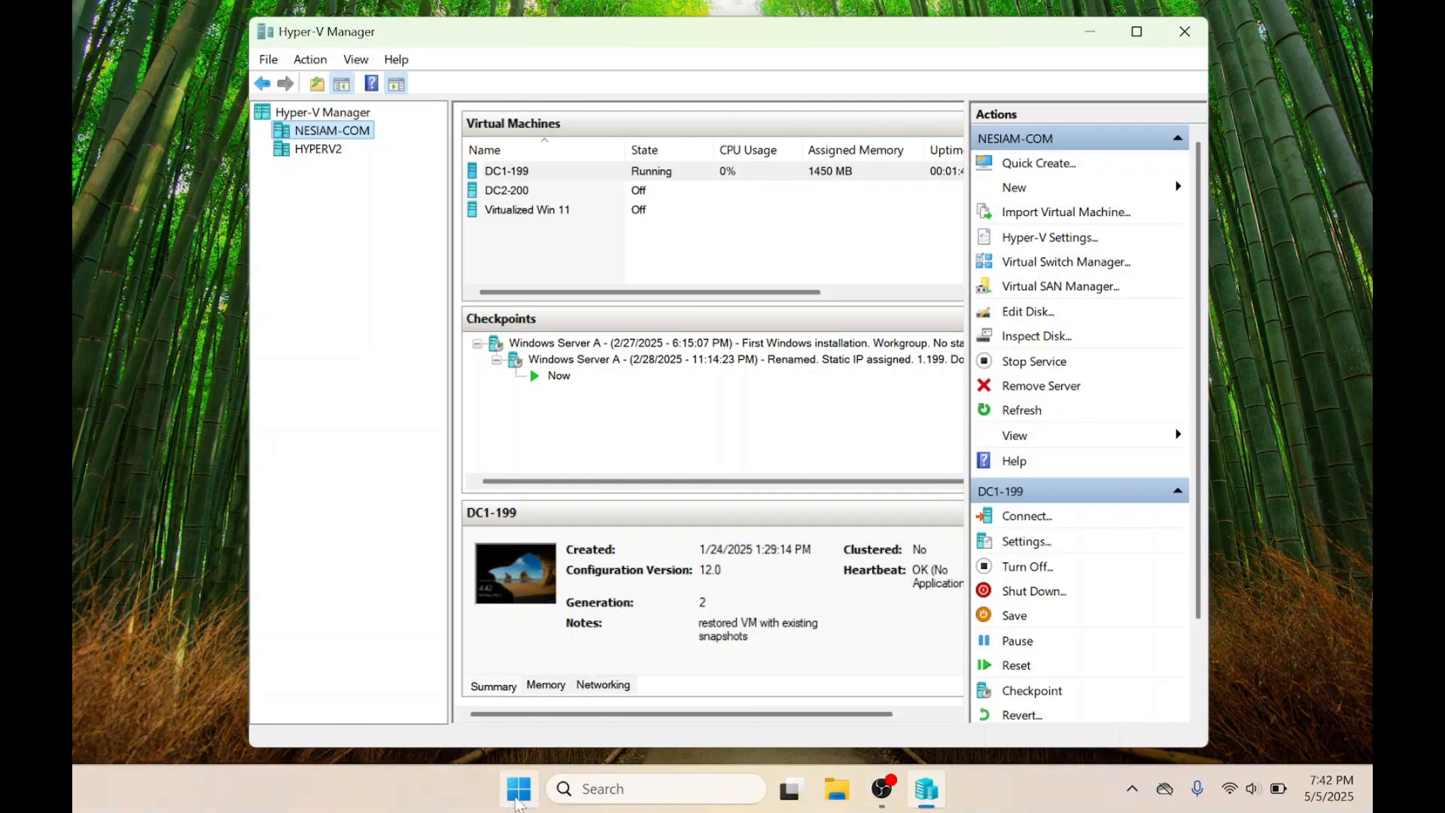
- Open the administrative share \\hyperv2\c$ through the Run dialog
{"action": "right_click", "coordinate": [518, 789]}
{"action": "left_click", "coordinate": [498, 667]}
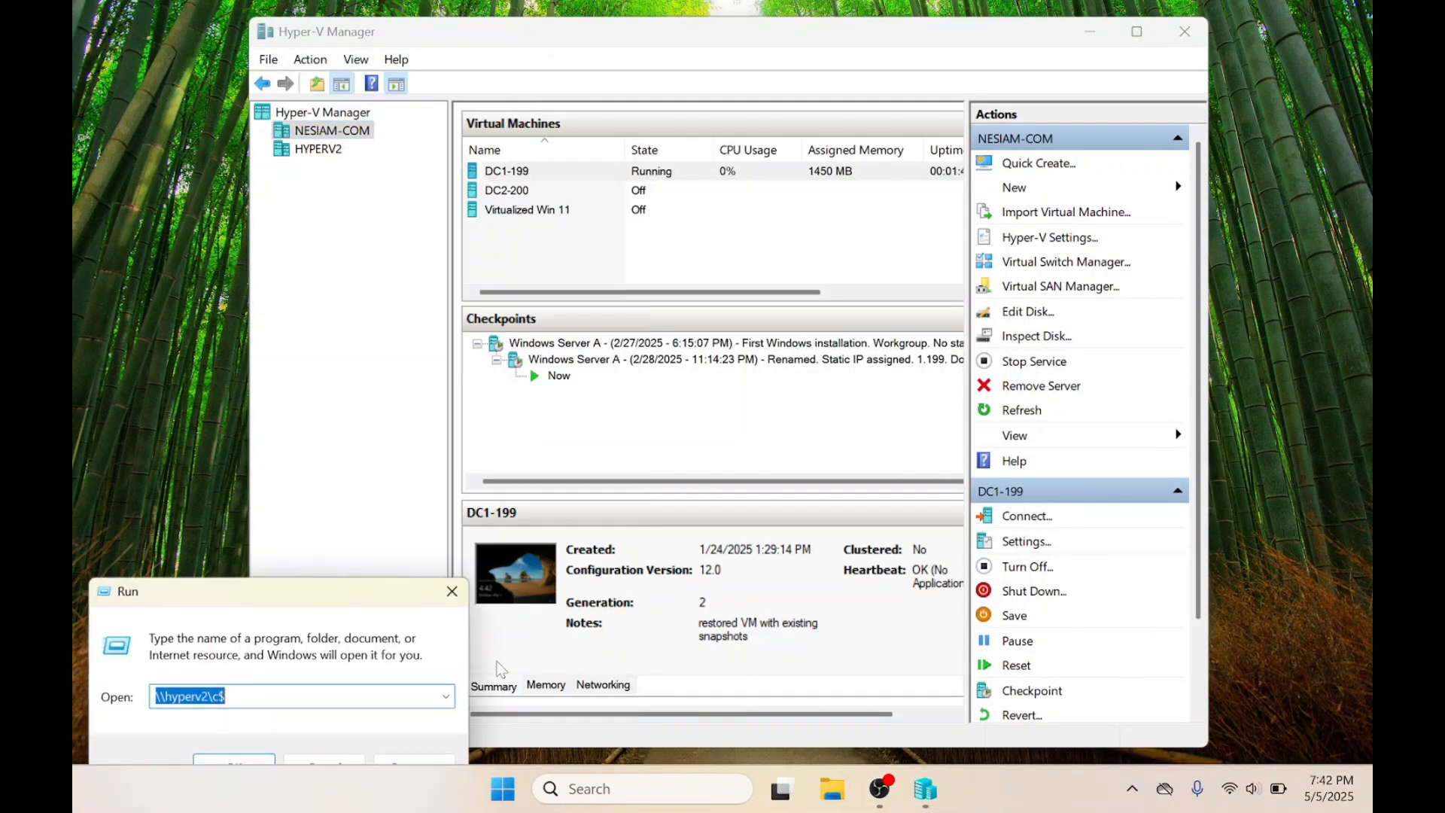
{"action": "type", "text": "\\\\"}
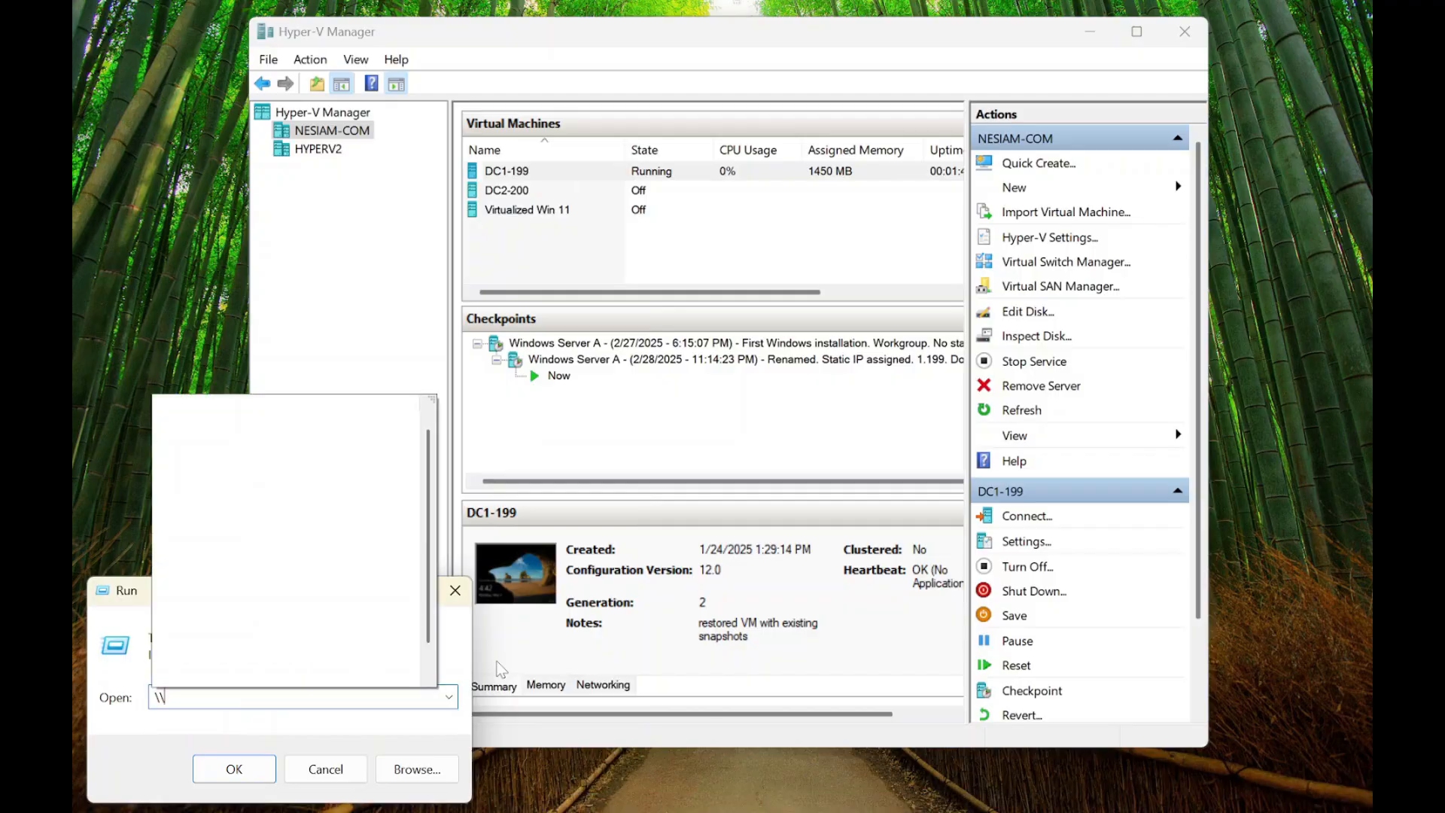
{"action": "type", "text": "hyperv"}
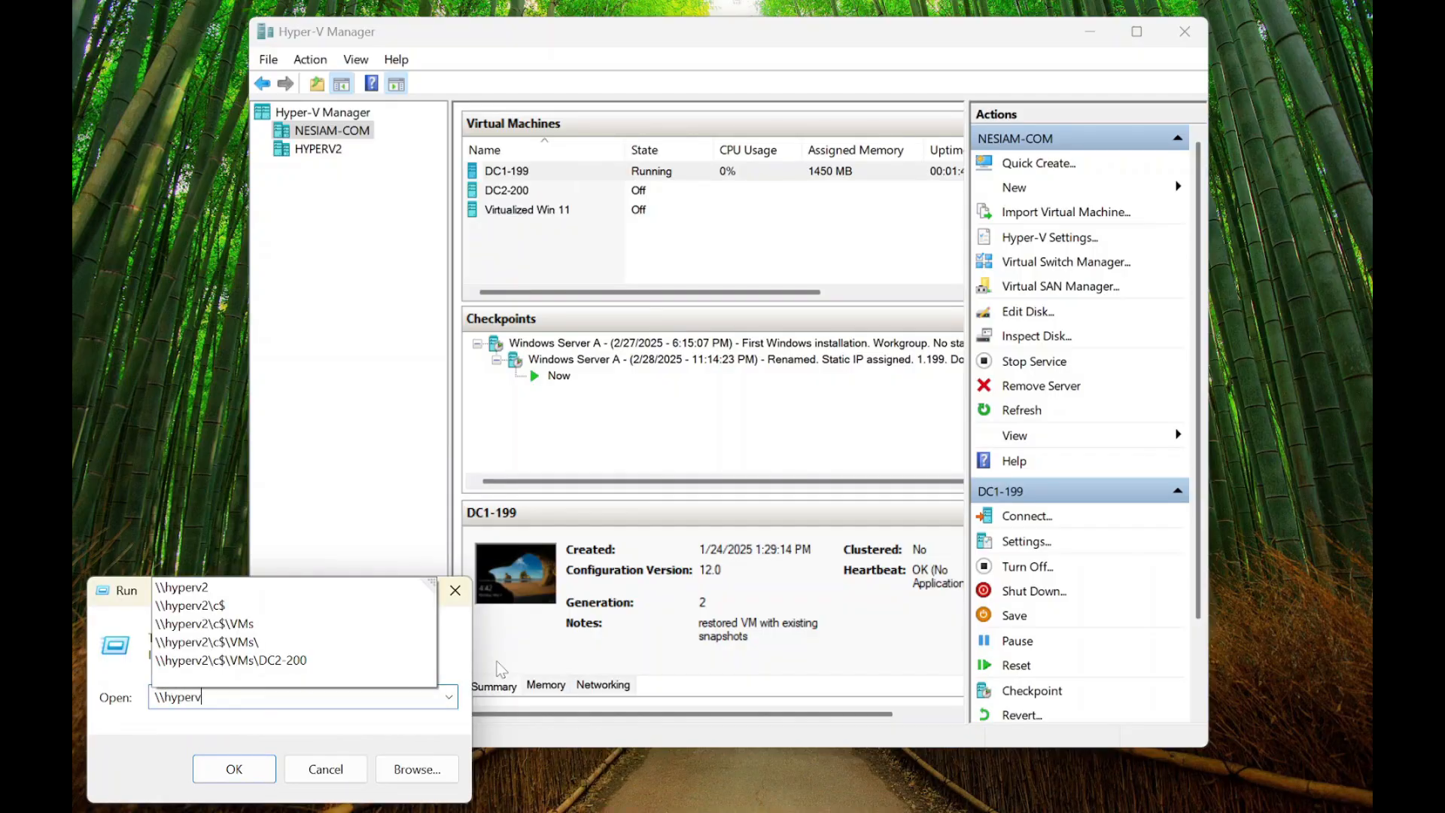
{"action": "type", "text": "2\\c"}
{"action": "key", "text": "Return"}
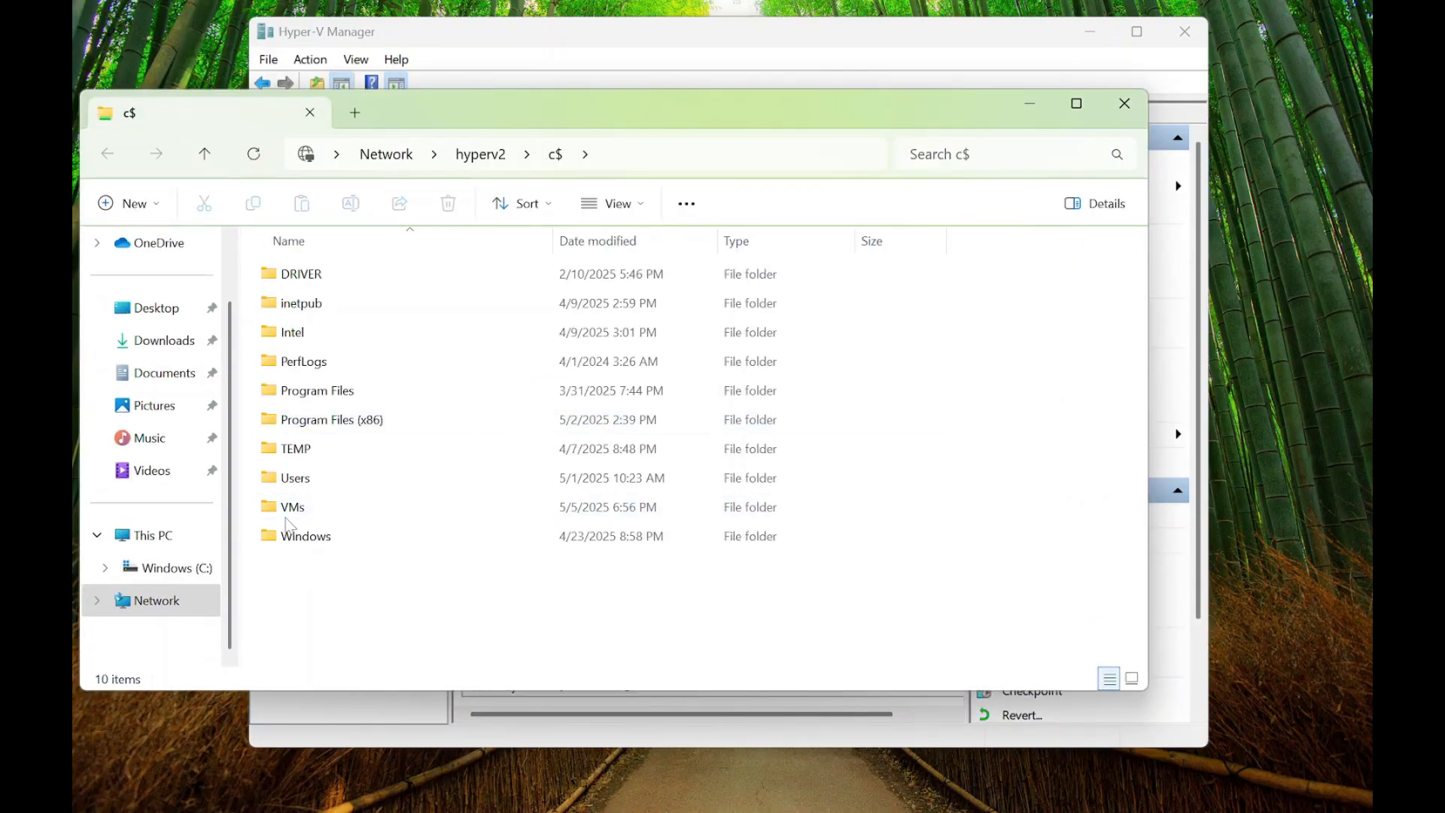
- Browse the share to VMs\DC2-200\Virtual Hard Disk and check the copied DC2-200 disk image
{"action": "left_click", "coordinate": [286, 516]}
{"action": "double_click", "coordinate": [289, 518]}
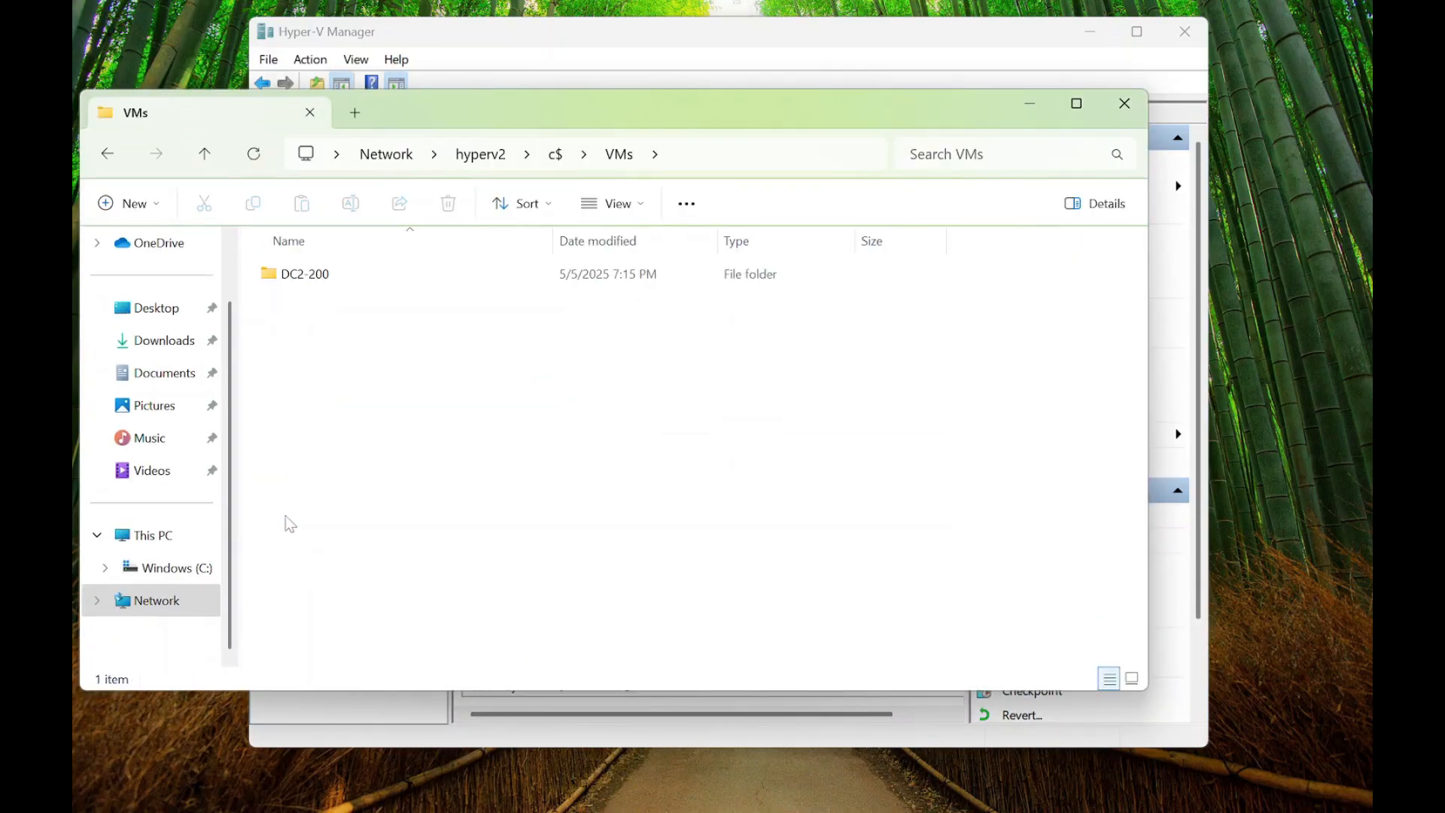
{"action": "left_click", "coordinate": [314, 279]}
{"action": "double_click", "coordinate": [314, 279]}
{"action": "double_click", "coordinate": [313, 279]}
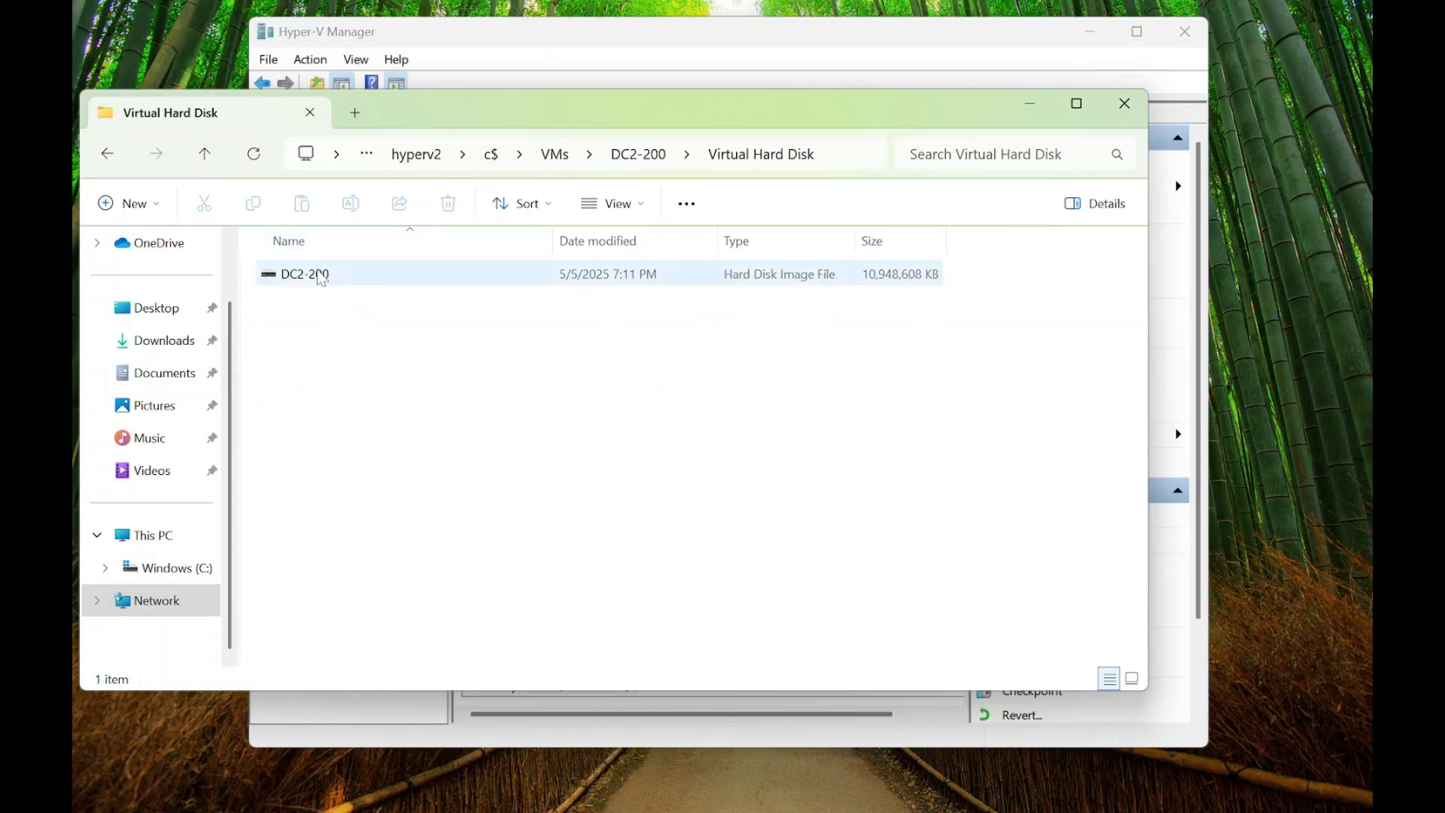
{"action": "left_click", "coordinate": [321, 276]}
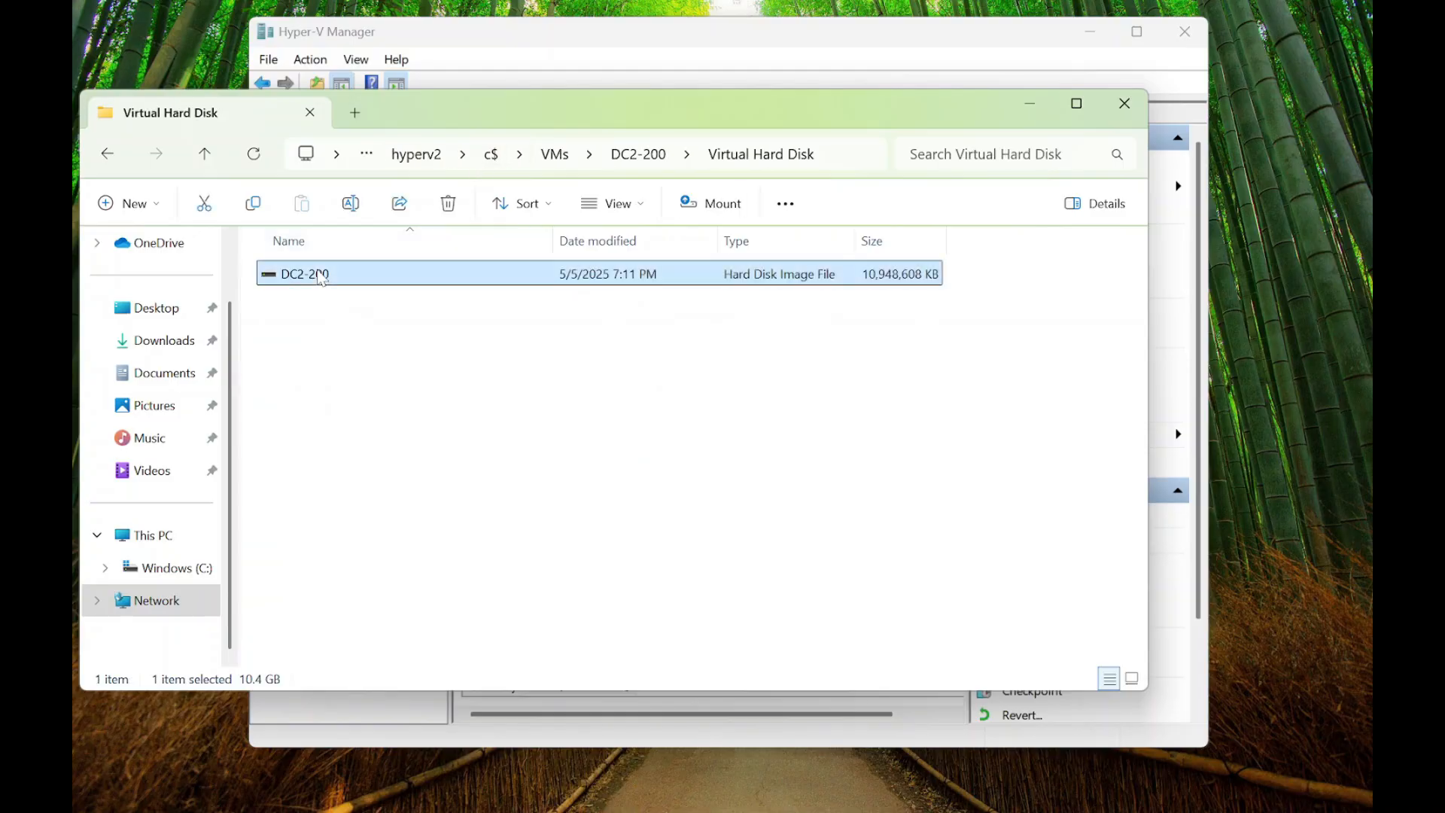
- Switch to Hyper-V Manager, start creating a new virtual machine on the HYPERV2 server, and advance past the wizard's introduction
{"action": "left_click", "coordinate": [939, 30]}
{"action": "left_click", "coordinate": [339, 153]}
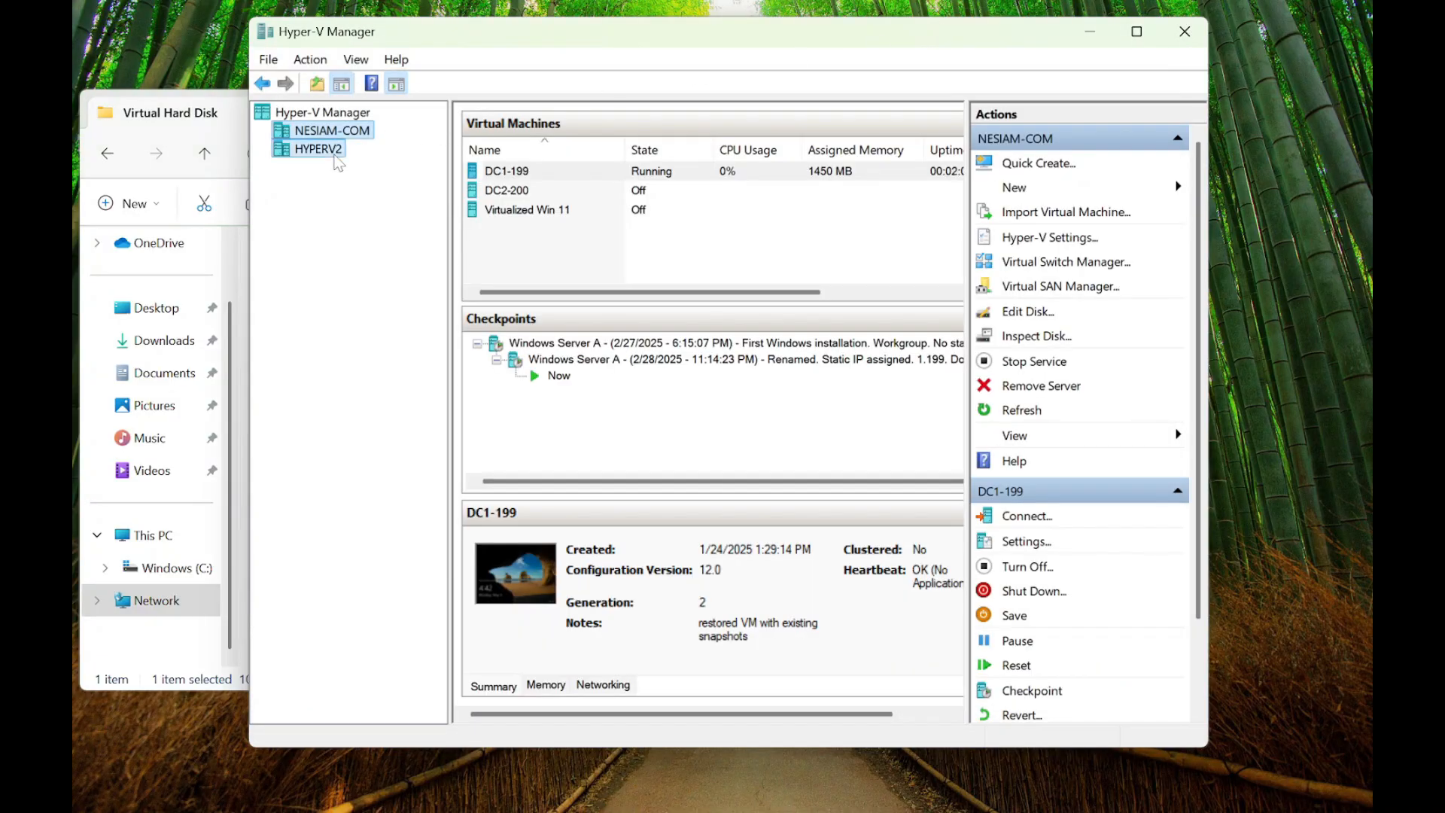
{"action": "right_click", "coordinate": [336, 158]}
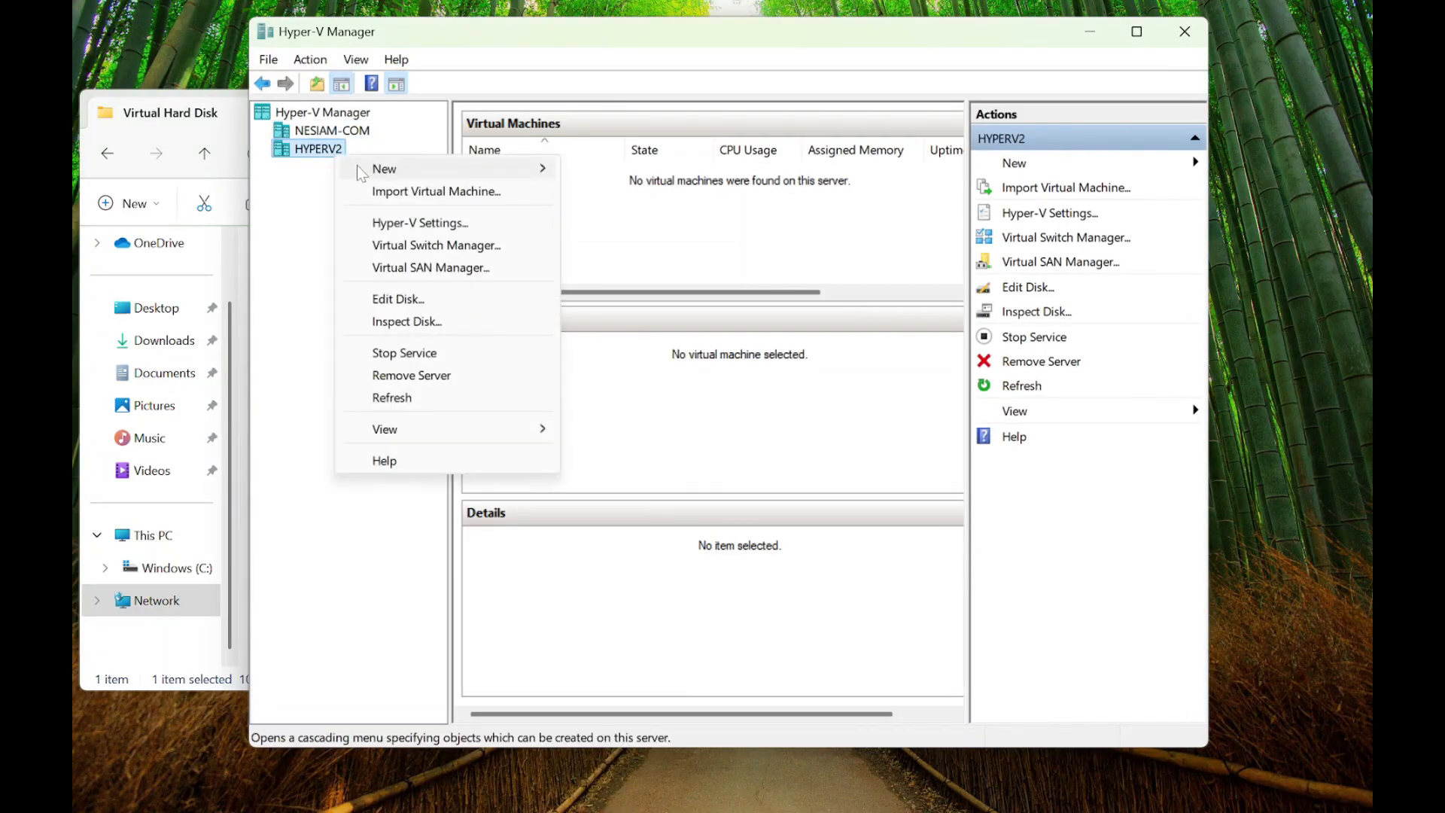
{"action": "mouse_move", "coordinate": [357, 165]}
{"action": "left_click", "coordinate": [624, 173]}
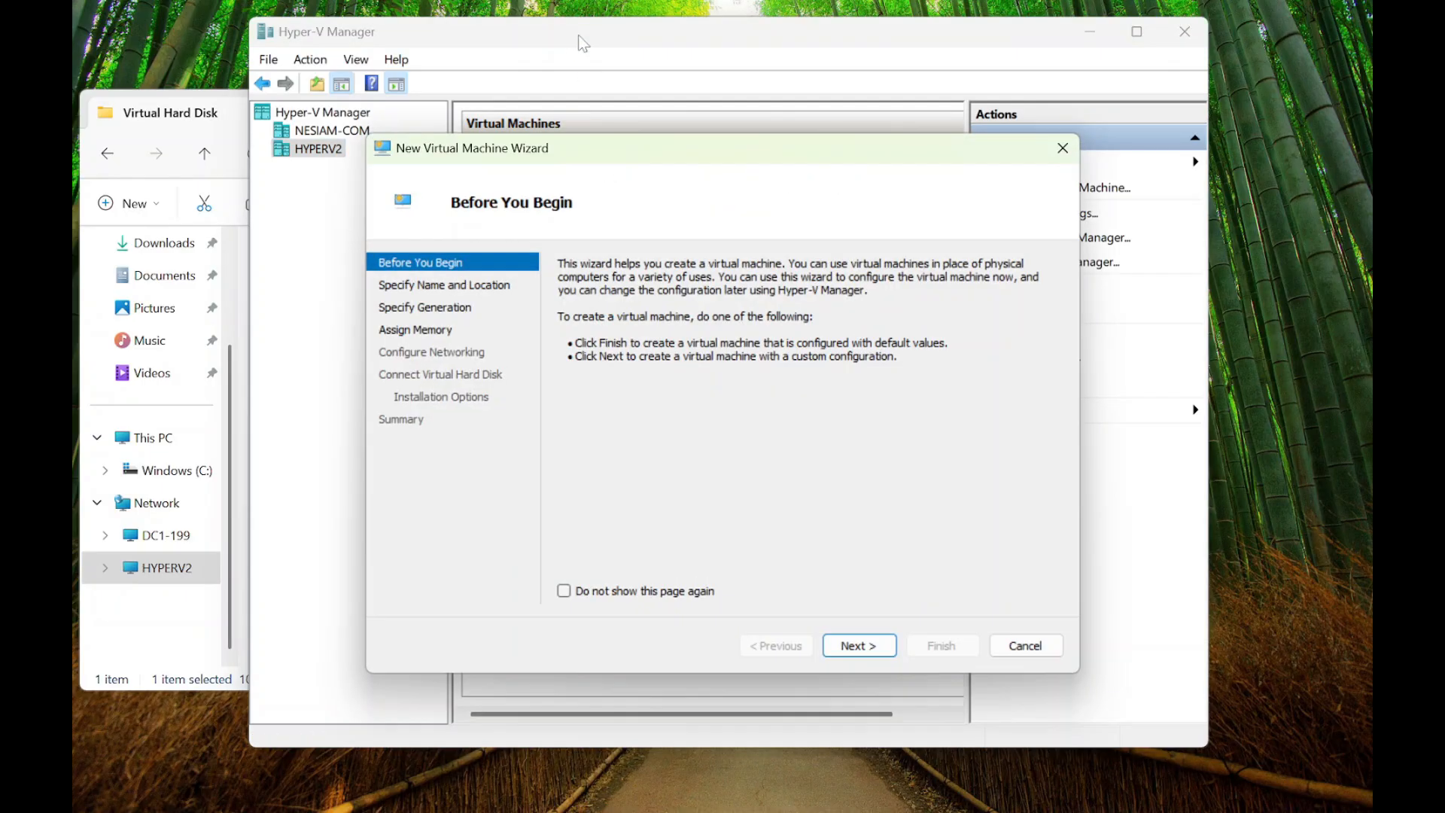
{"action": "left_click", "coordinate": [857, 649]}
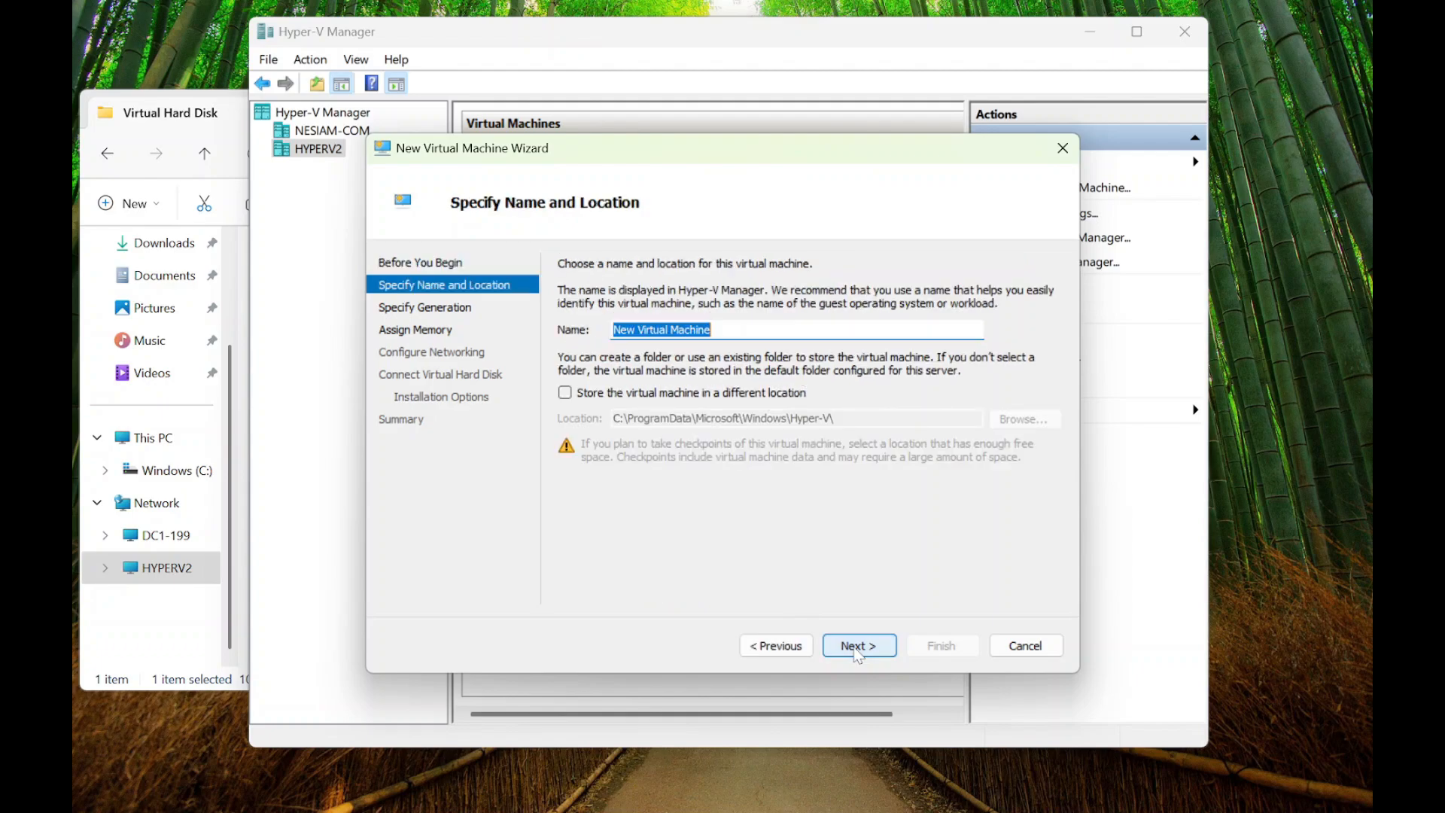
- Name the new virtual machine DC2-200 and enable storing it in a different location
{"action": "type", "text": "DC2"}
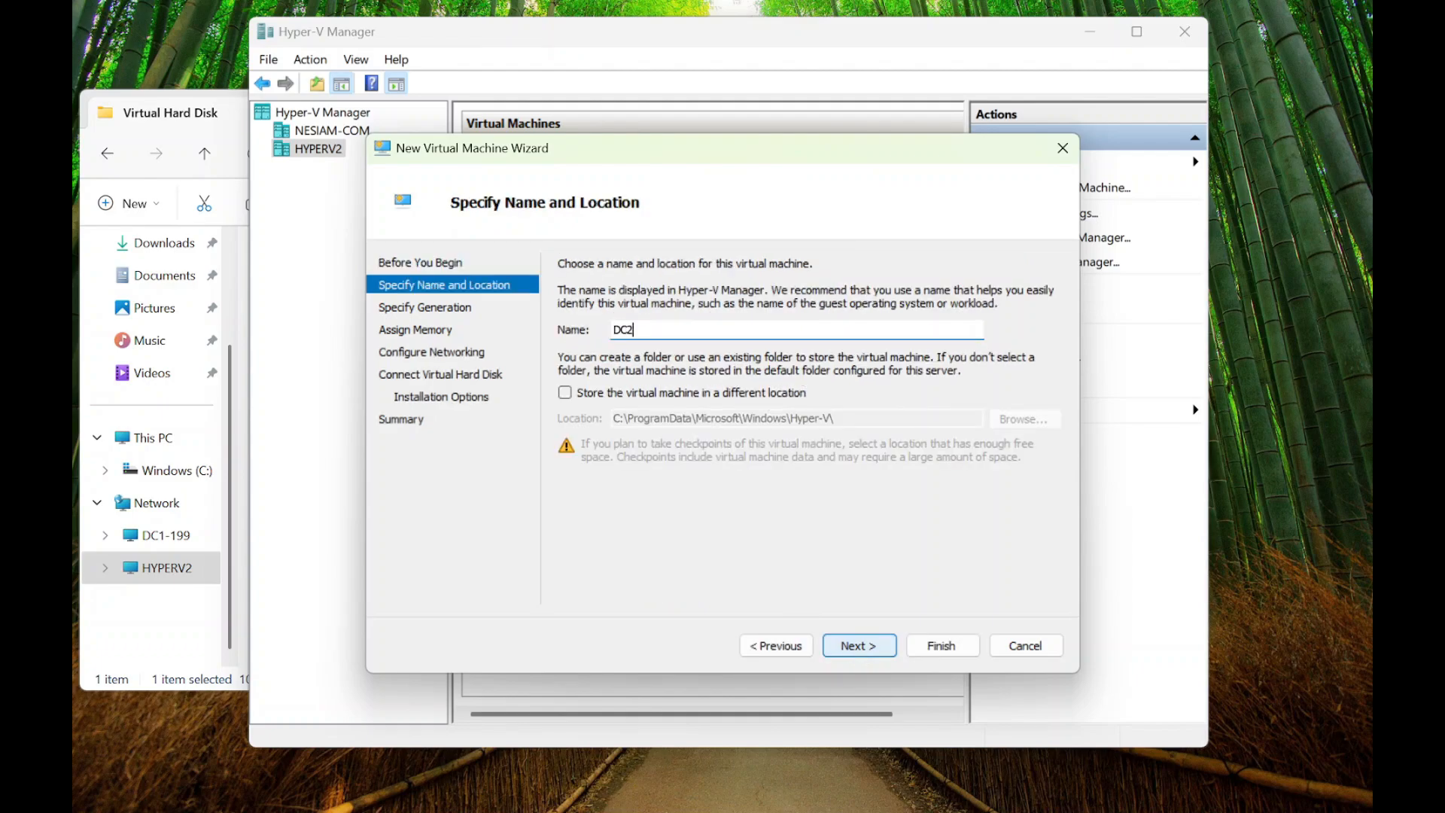
{"action": "type", "text": "-200"}
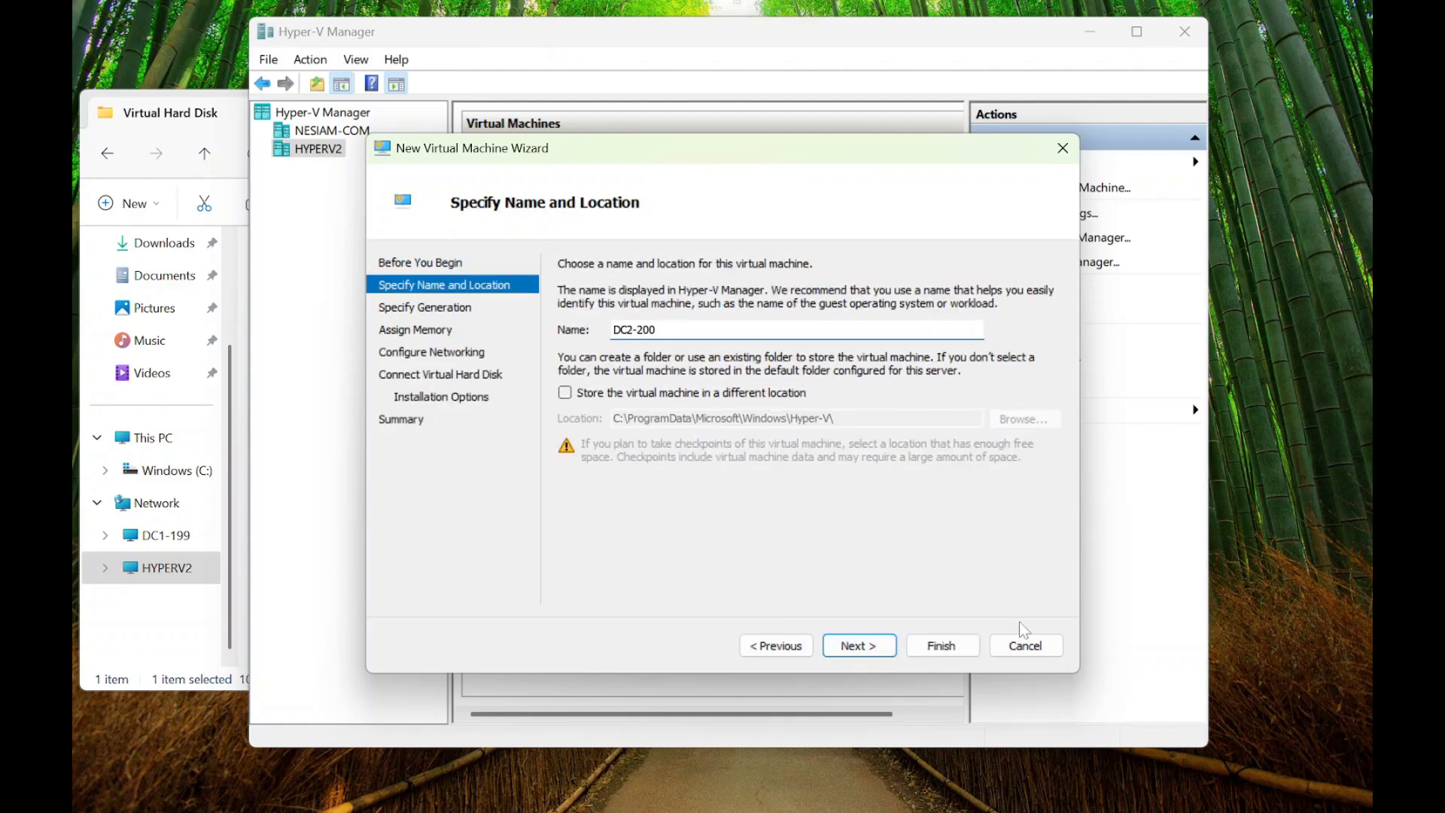
{"action": "left_click", "coordinate": [773, 394]}
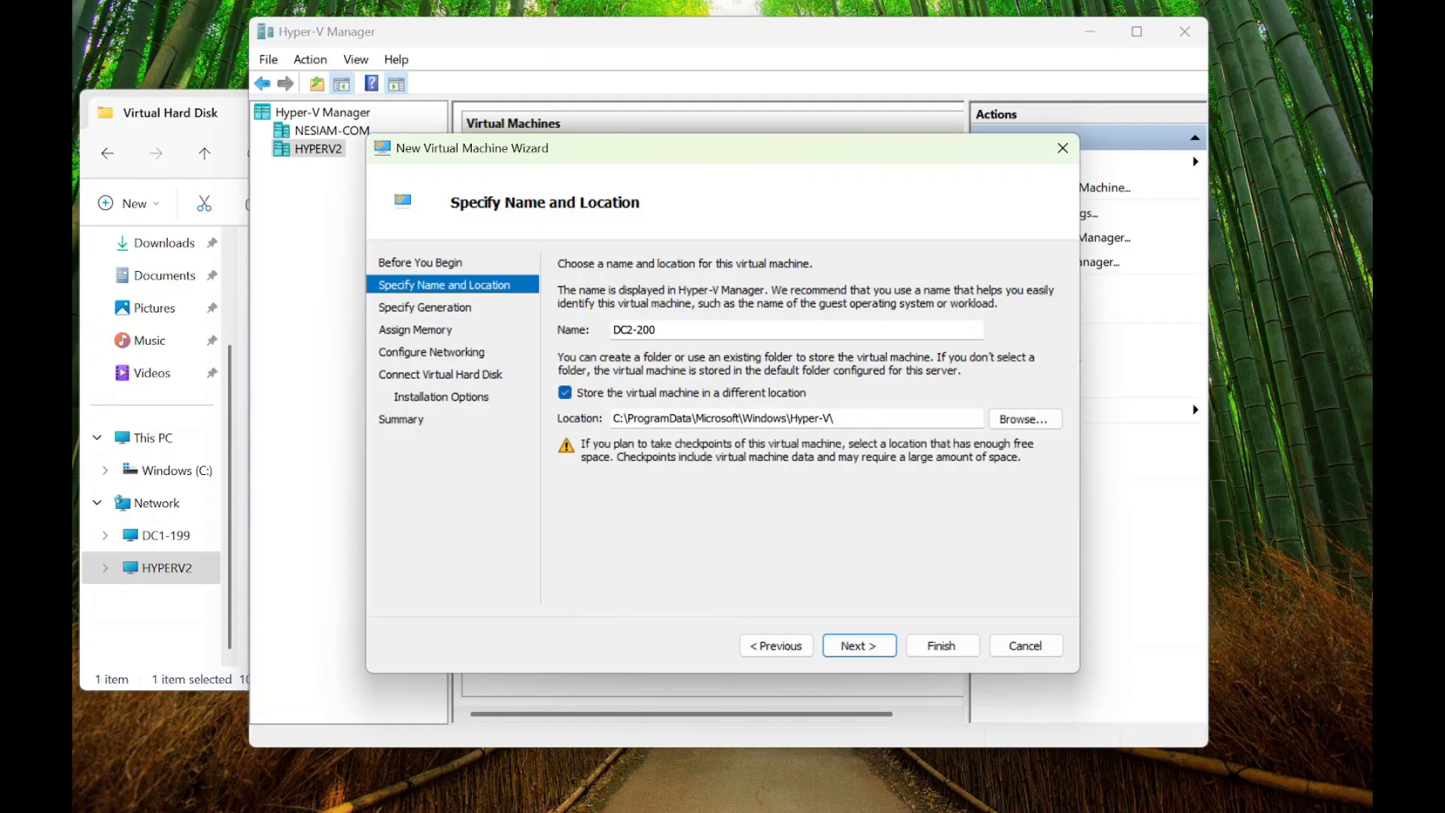
- Browse for the storage location on HYPERV2 and open the folder C:\vms\dc2-200\Virtual Hard Disk
{"action": "left_click", "coordinate": [1023, 423]}
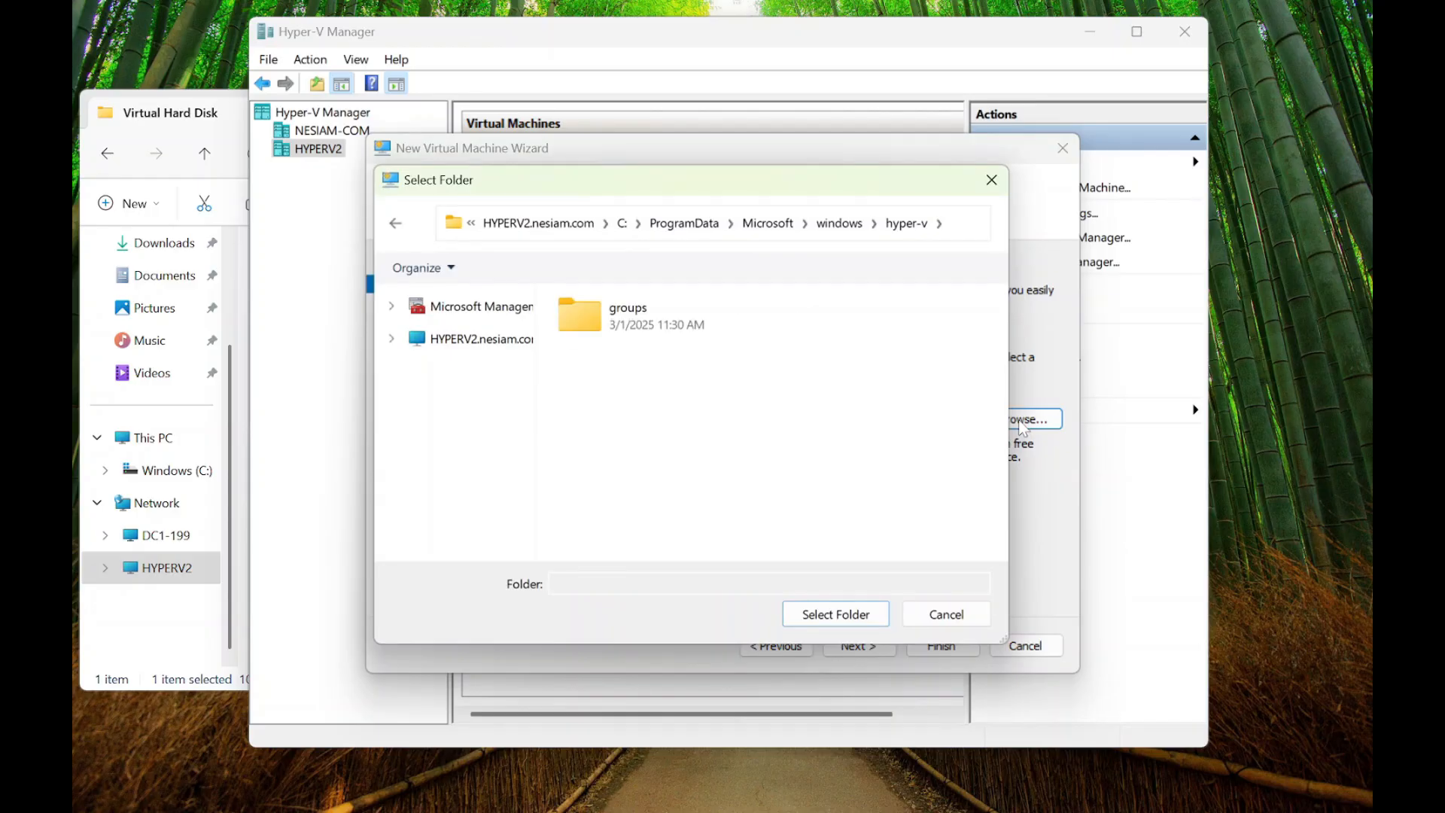
{"action": "left_click", "coordinate": [393, 340]}
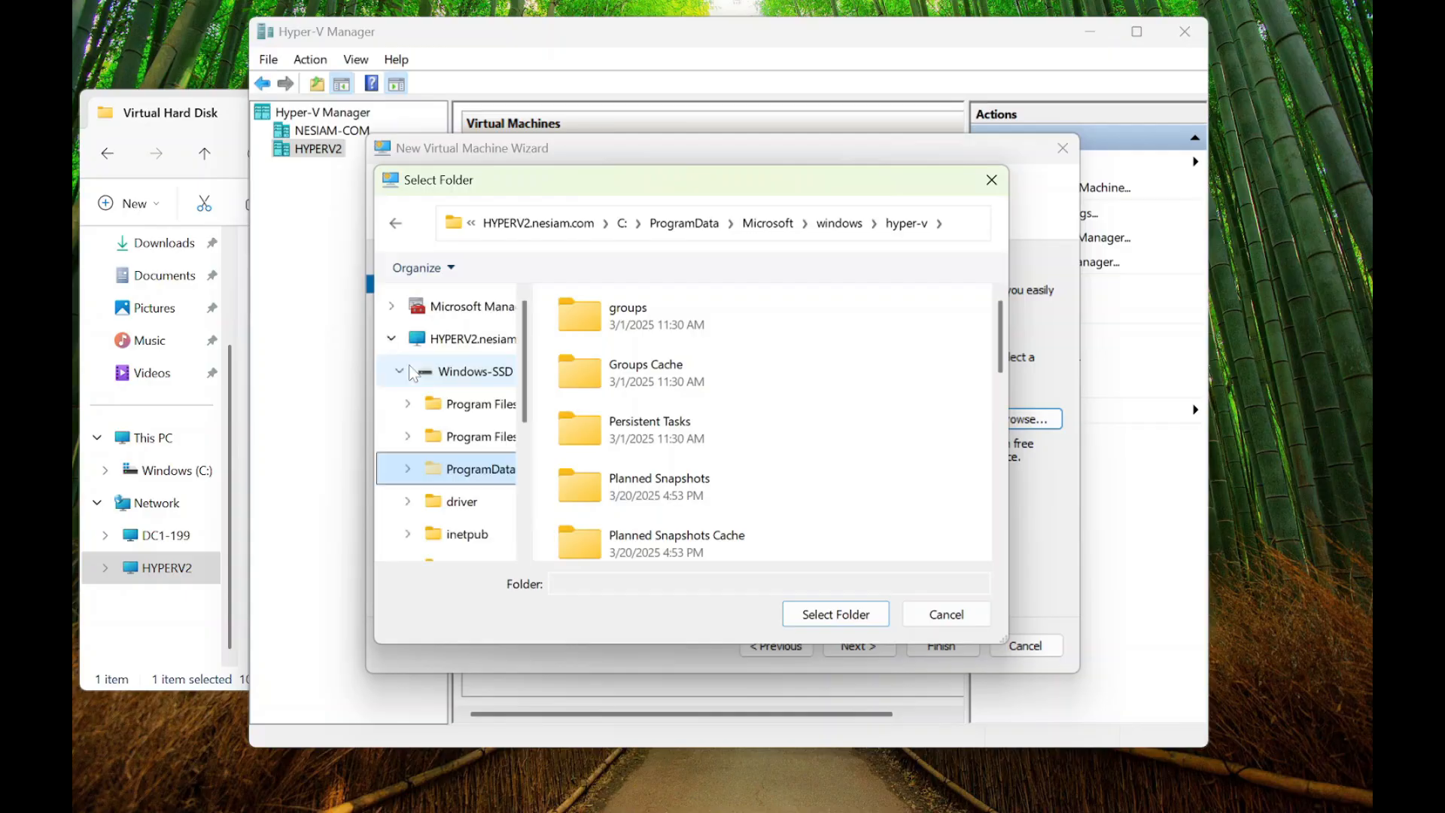
{"action": "scroll", "coordinate": [423, 471], "scroll_direction": "down", "scroll_amount": 2}
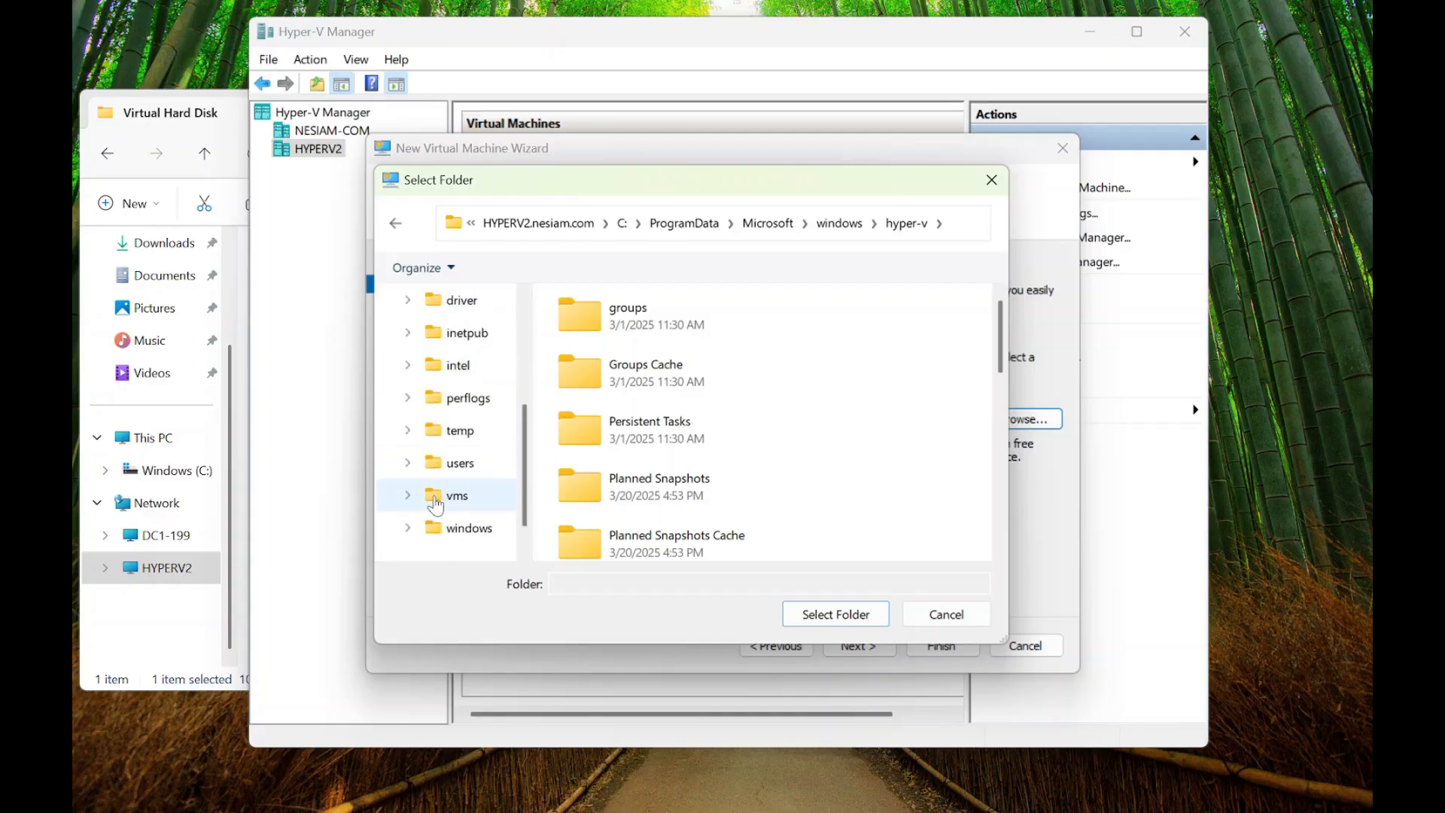
{"action": "left_click", "coordinate": [436, 496]}
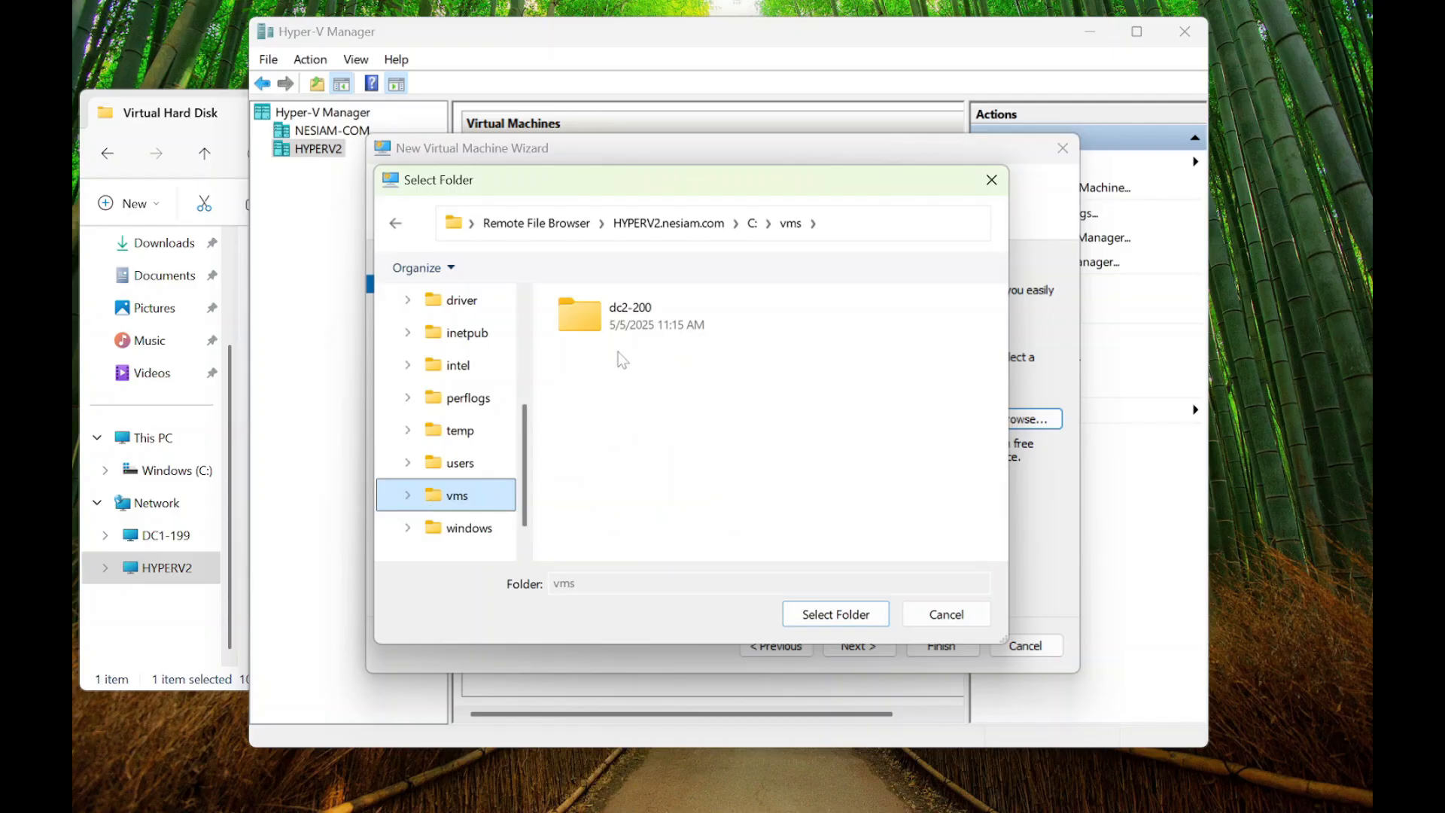
{"action": "double_click", "coordinate": [646, 323]}
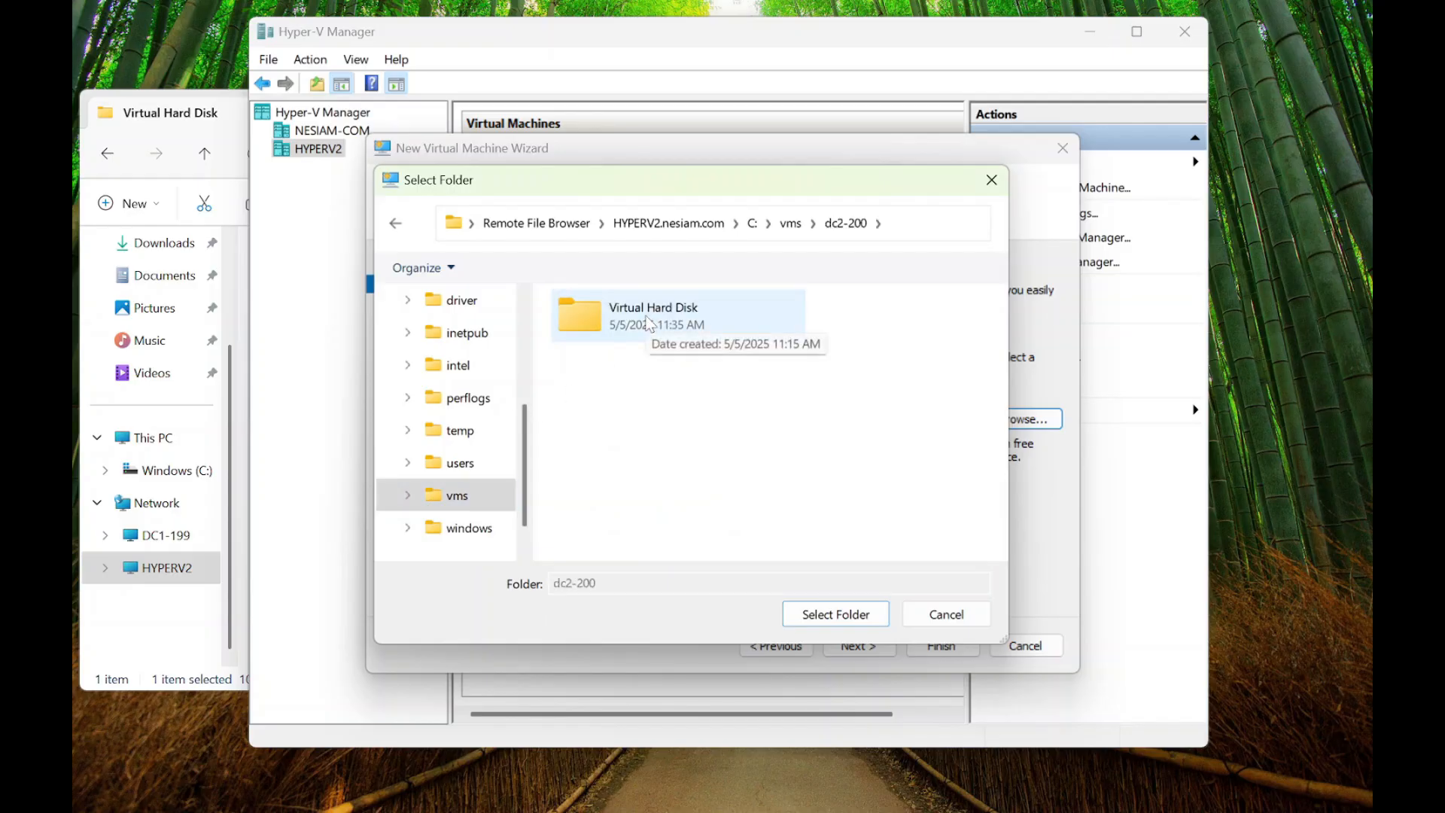
{"action": "double_click", "coordinate": [649, 322]}
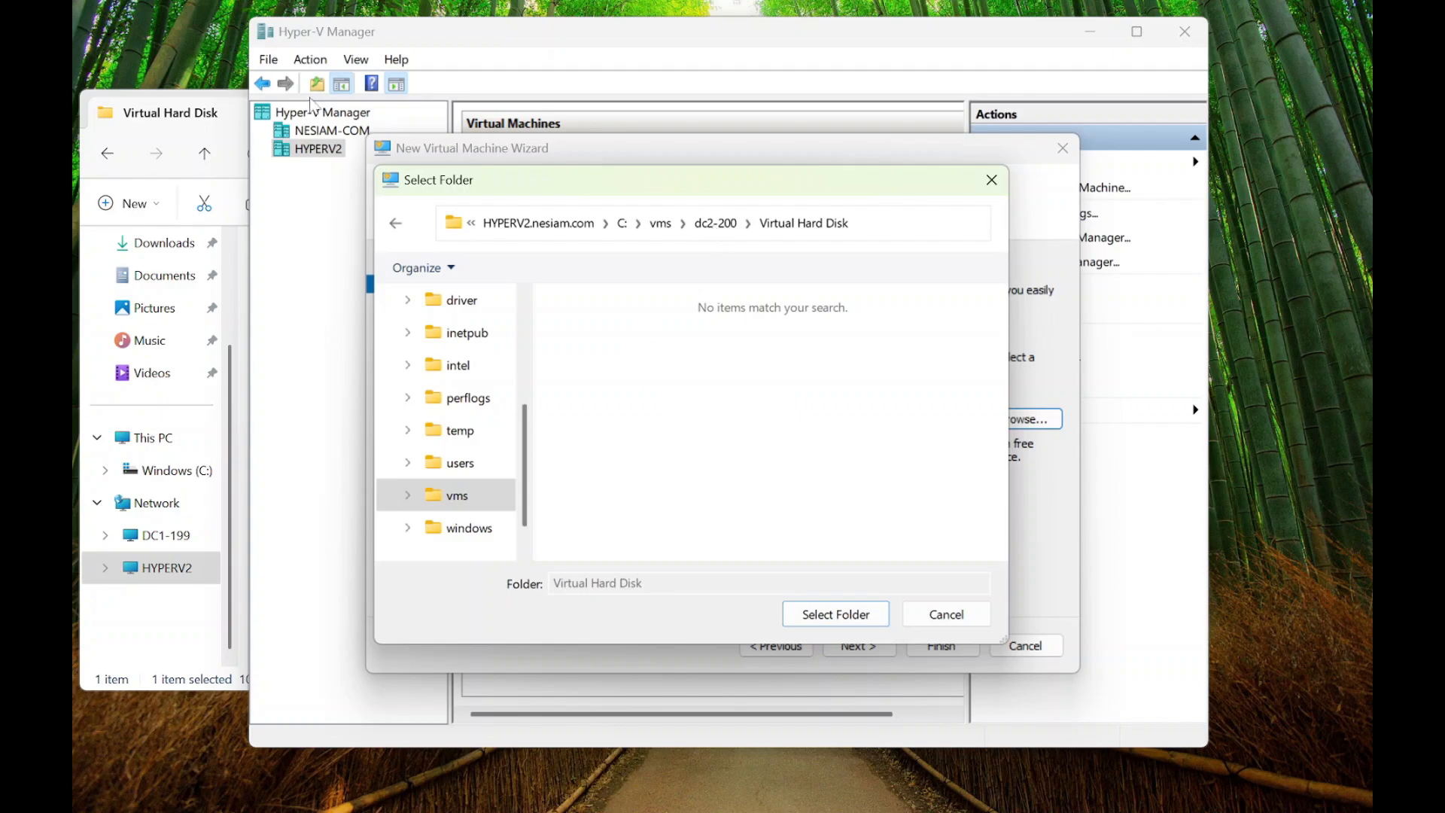
- Switch to File Explorer and create a folder named Virtual Machine inside the DC2-200 folder on the hyperv2 share
{"action": "left_click", "coordinate": [160, 122]}
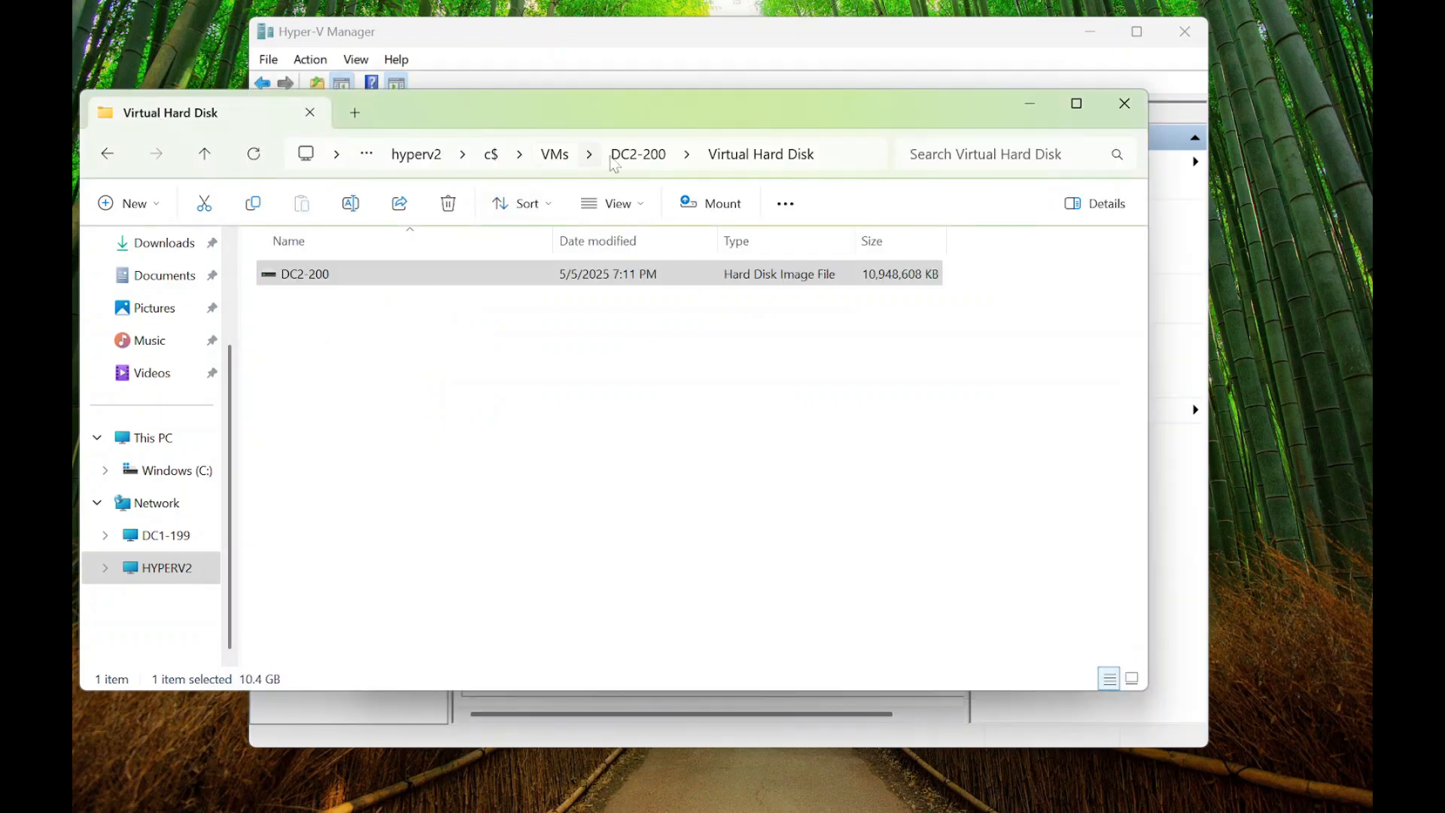
{"action": "left_click", "coordinate": [636, 156]}
{"action": "left_click", "coordinate": [577, 424]}
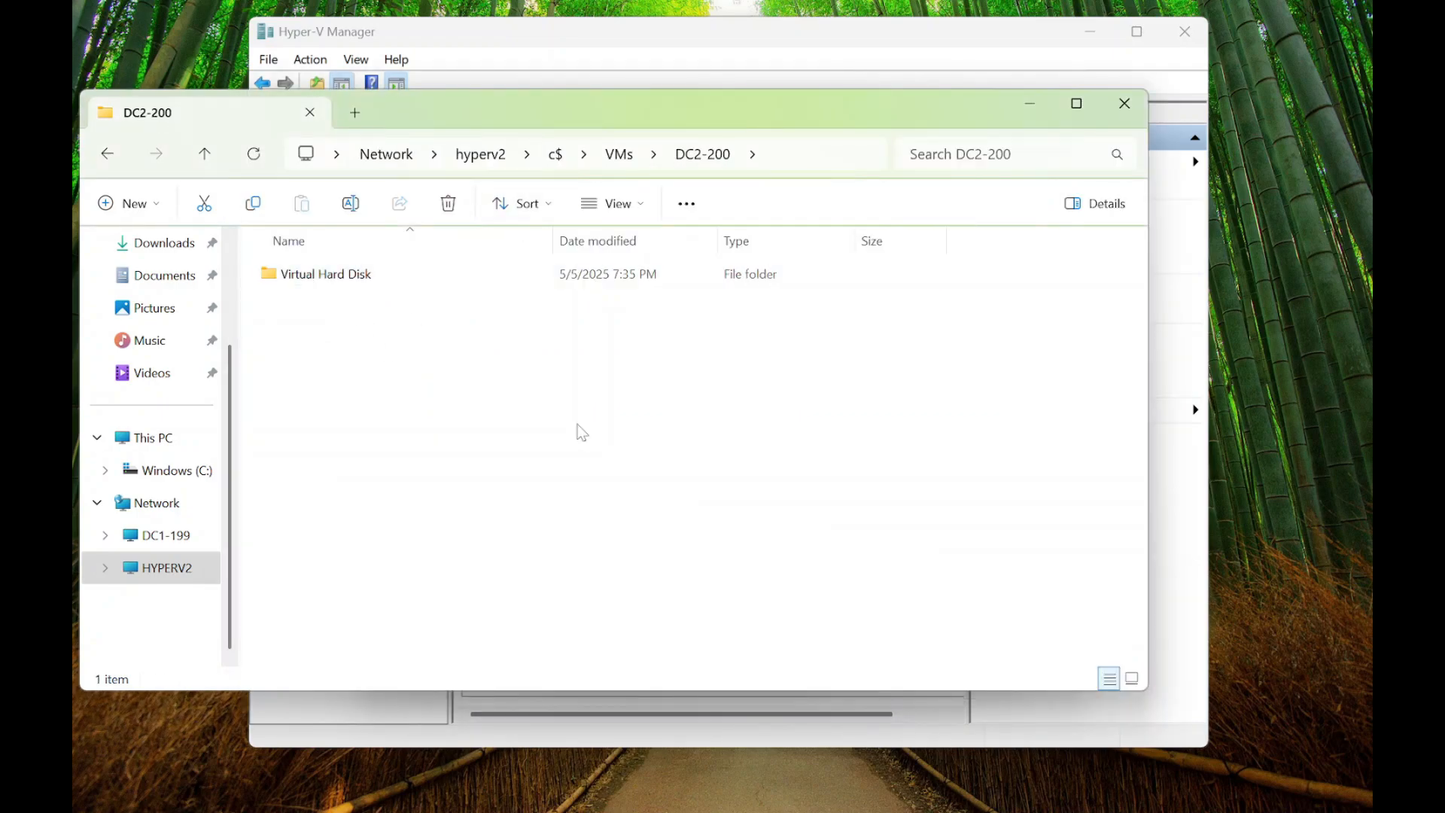
{"action": "right_click", "coordinate": [577, 424]}
{"action": "mouse_move", "coordinate": [713, 553]}
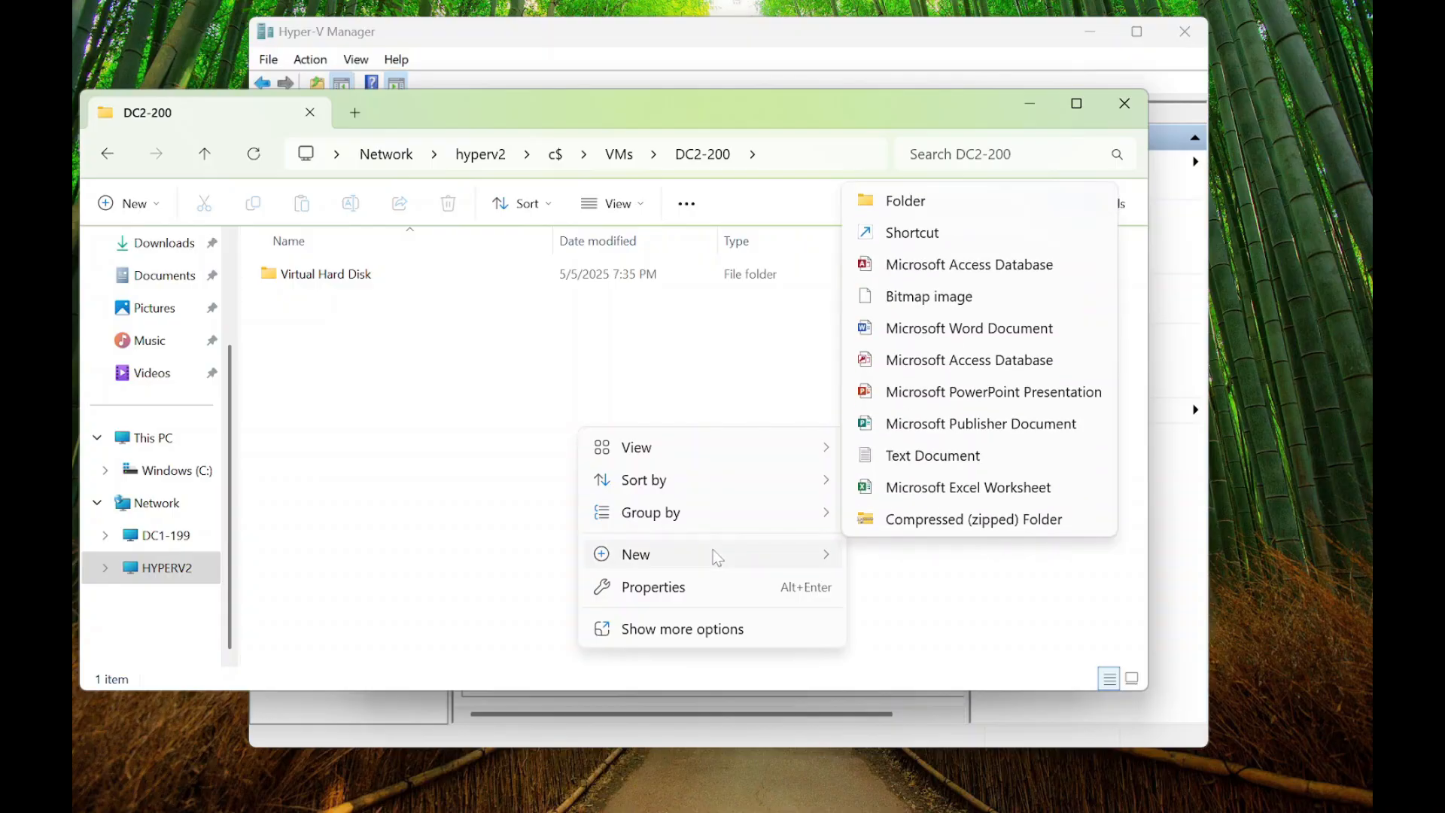
{"action": "left_click", "coordinate": [896, 200]}
{"action": "type", "text": "Virtual Machine"}
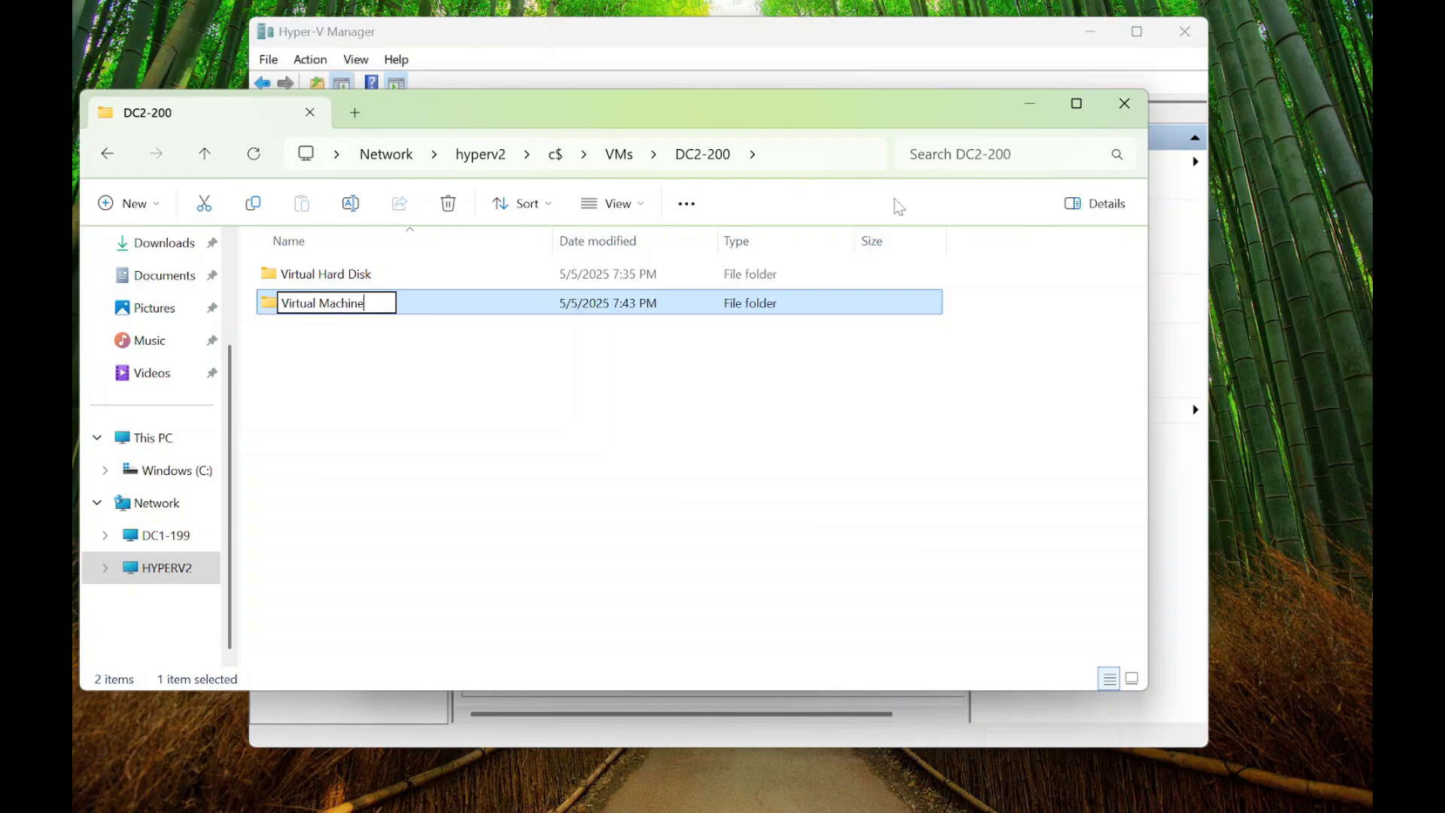
{"action": "key", "text": "Return"}
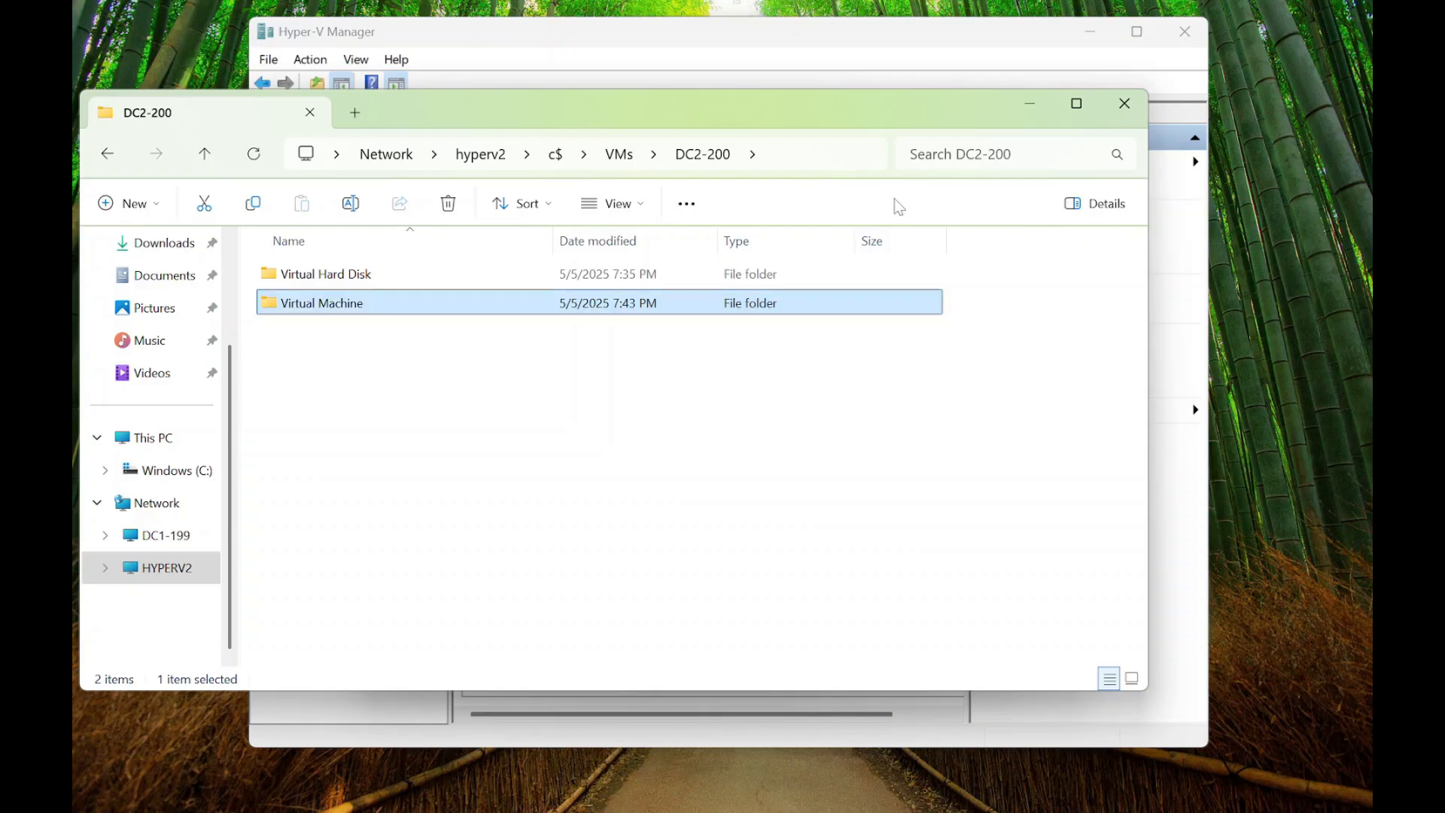
- Return to the wizard's folder selection, choose C:\vms\dc2-200\Virtual Machine as the storage location, and advance to the generation settings
{"action": "left_click_drag", "start_coordinate": [961, 116], "coordinate": [732, 340]}
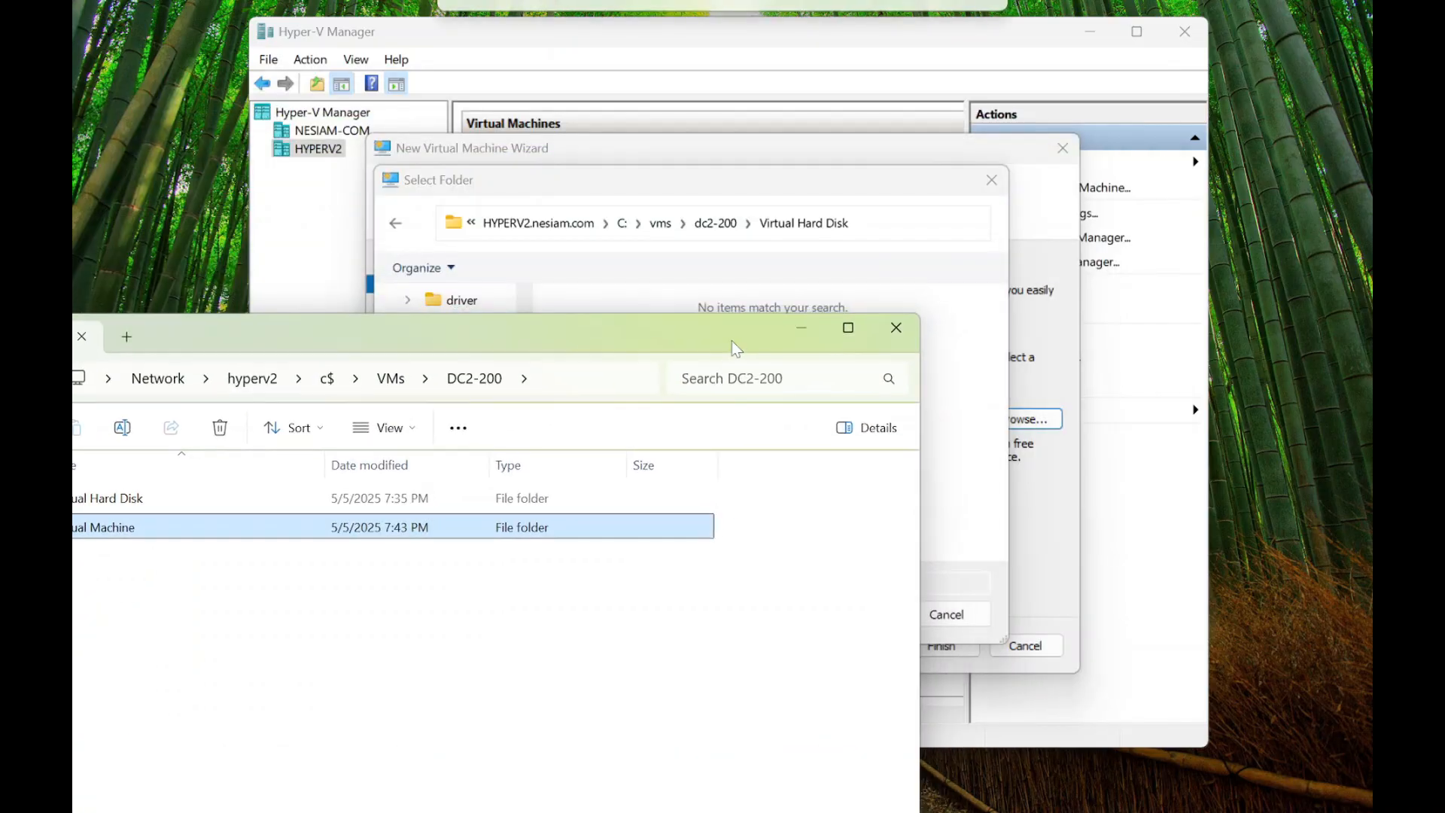
{"action": "left_click", "coordinate": [723, 234]}
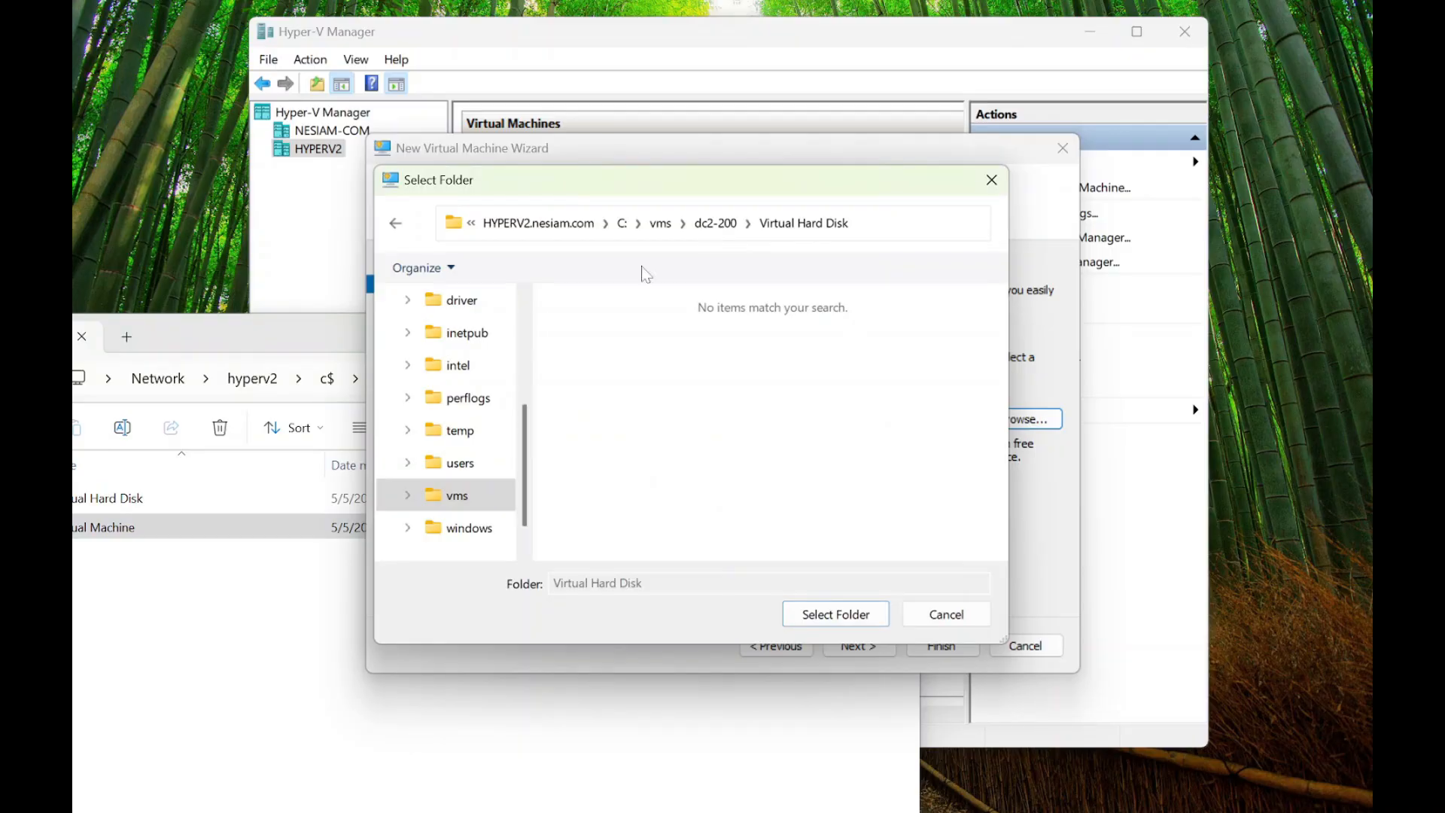
{"action": "left_click", "coordinate": [404, 499]}
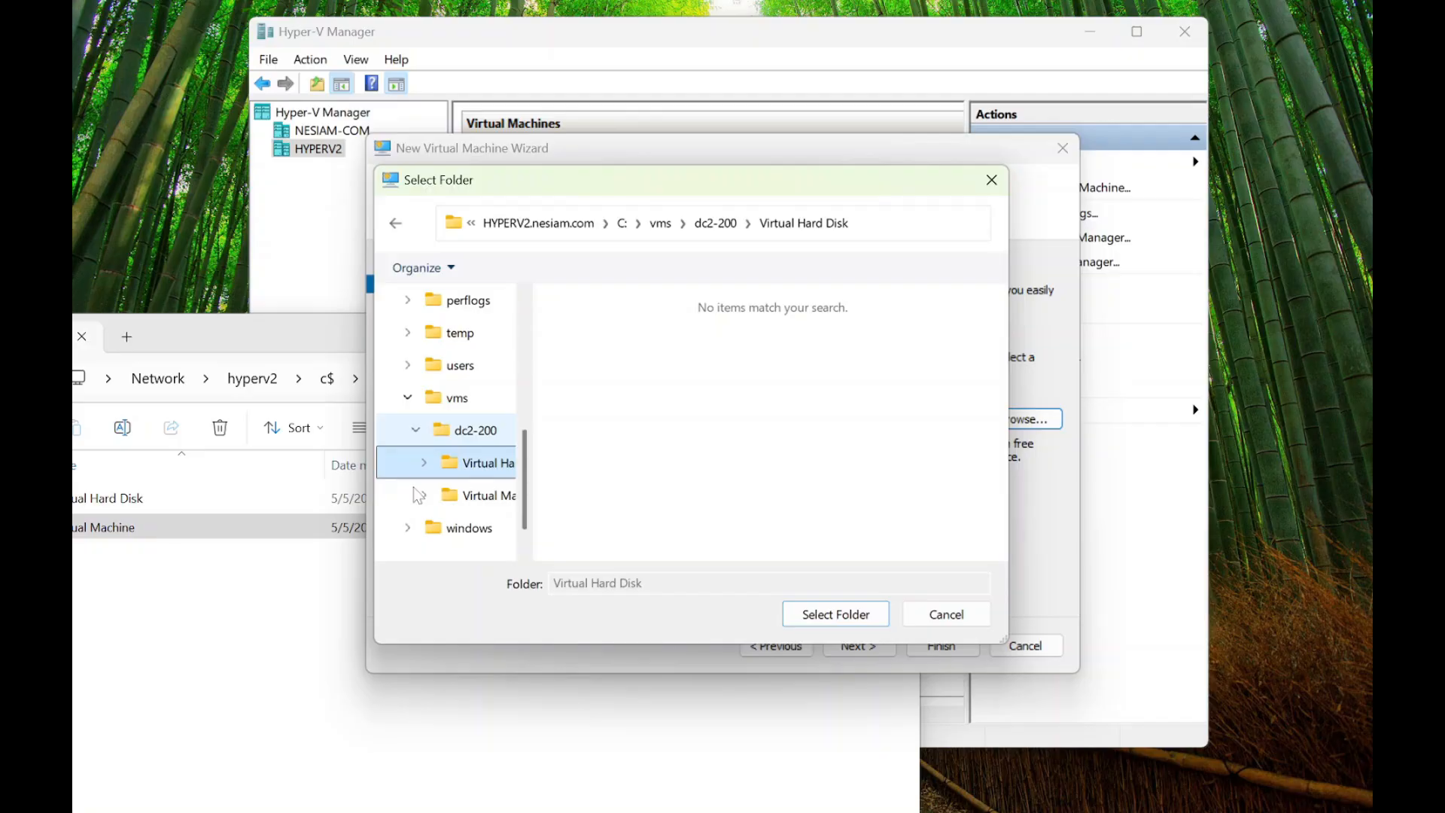
{"action": "left_click", "coordinate": [500, 497]}
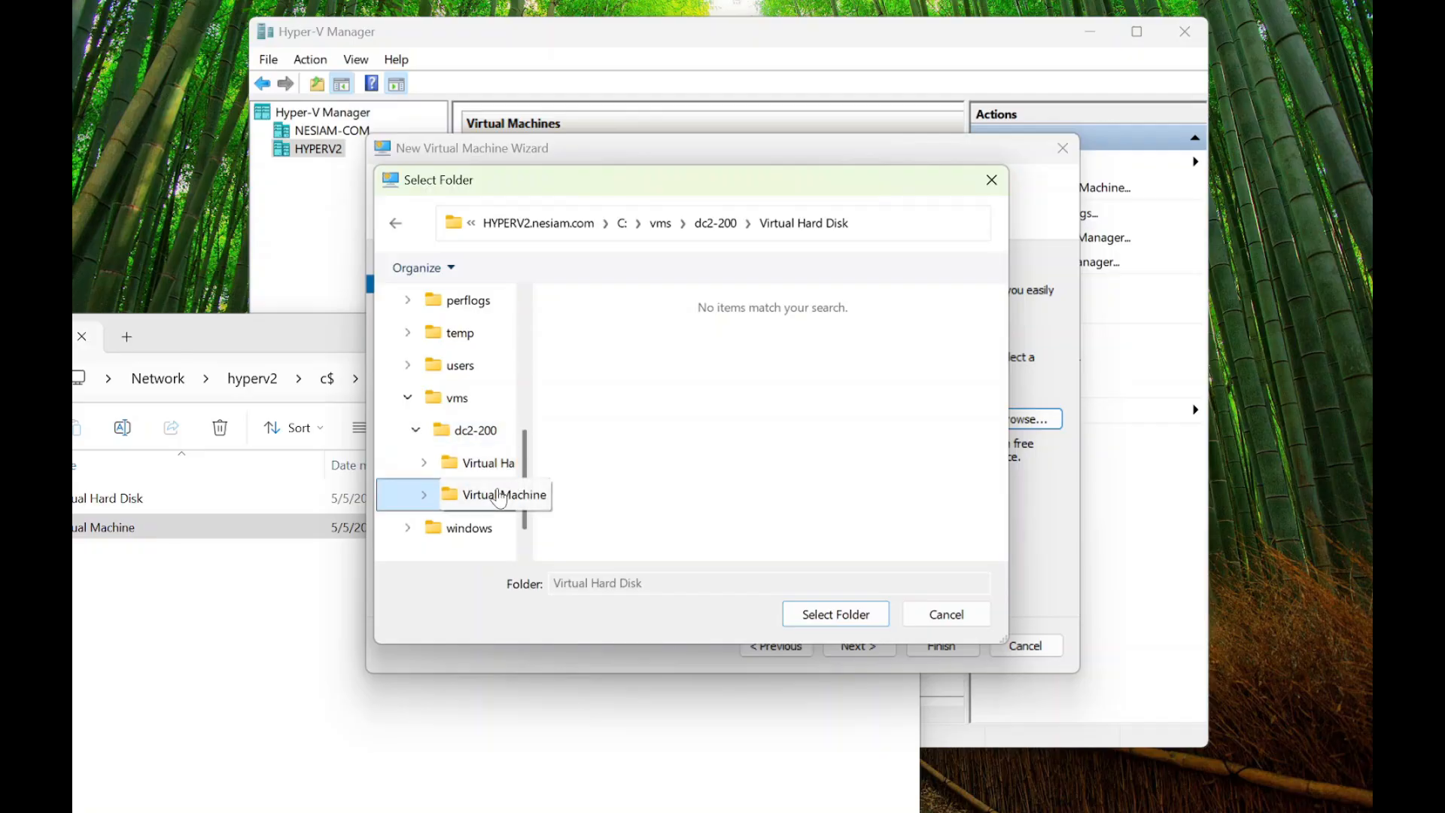
{"action": "left_click", "coordinate": [815, 622]}
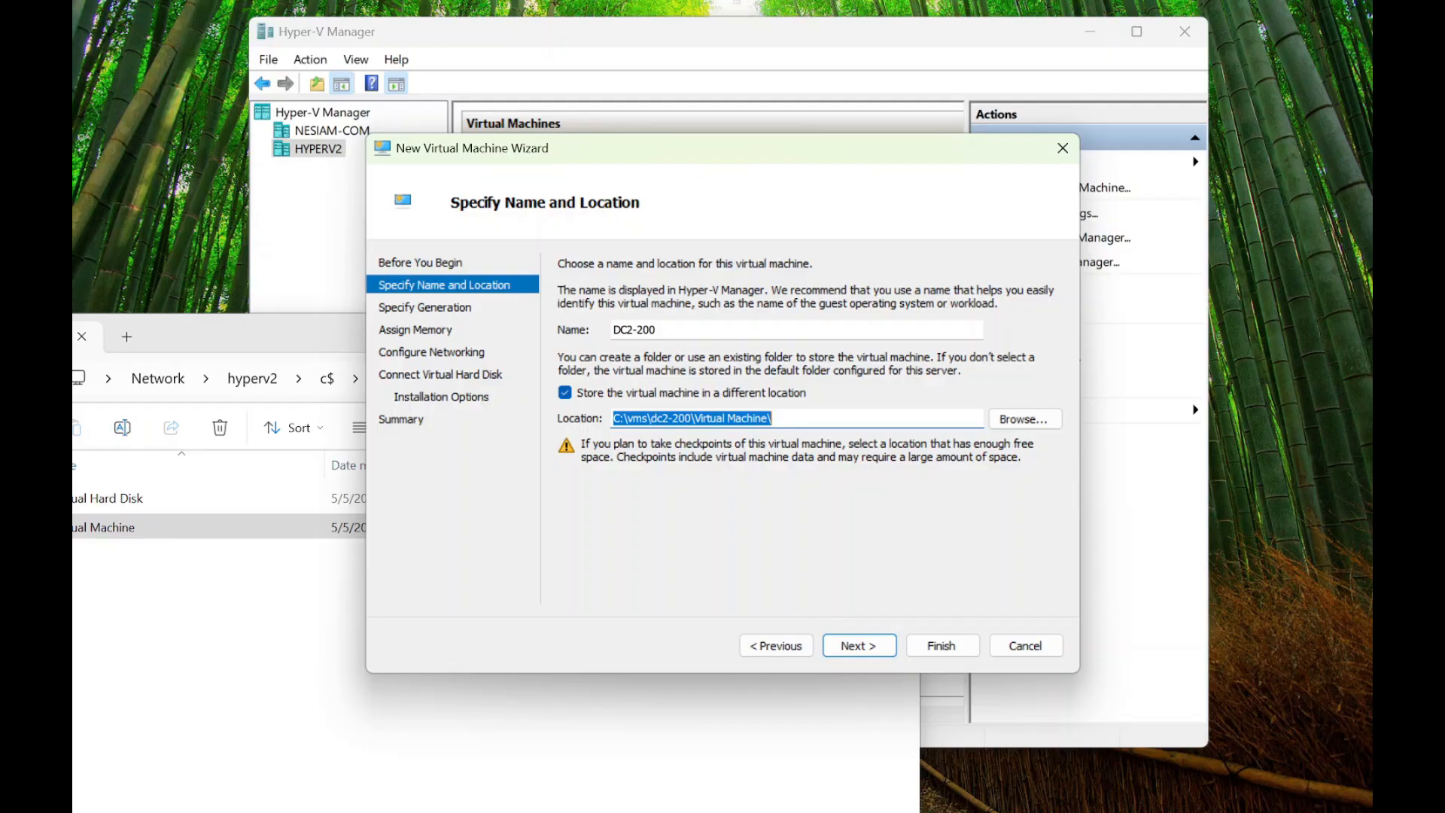
{"action": "left_click", "coordinate": [867, 650]}
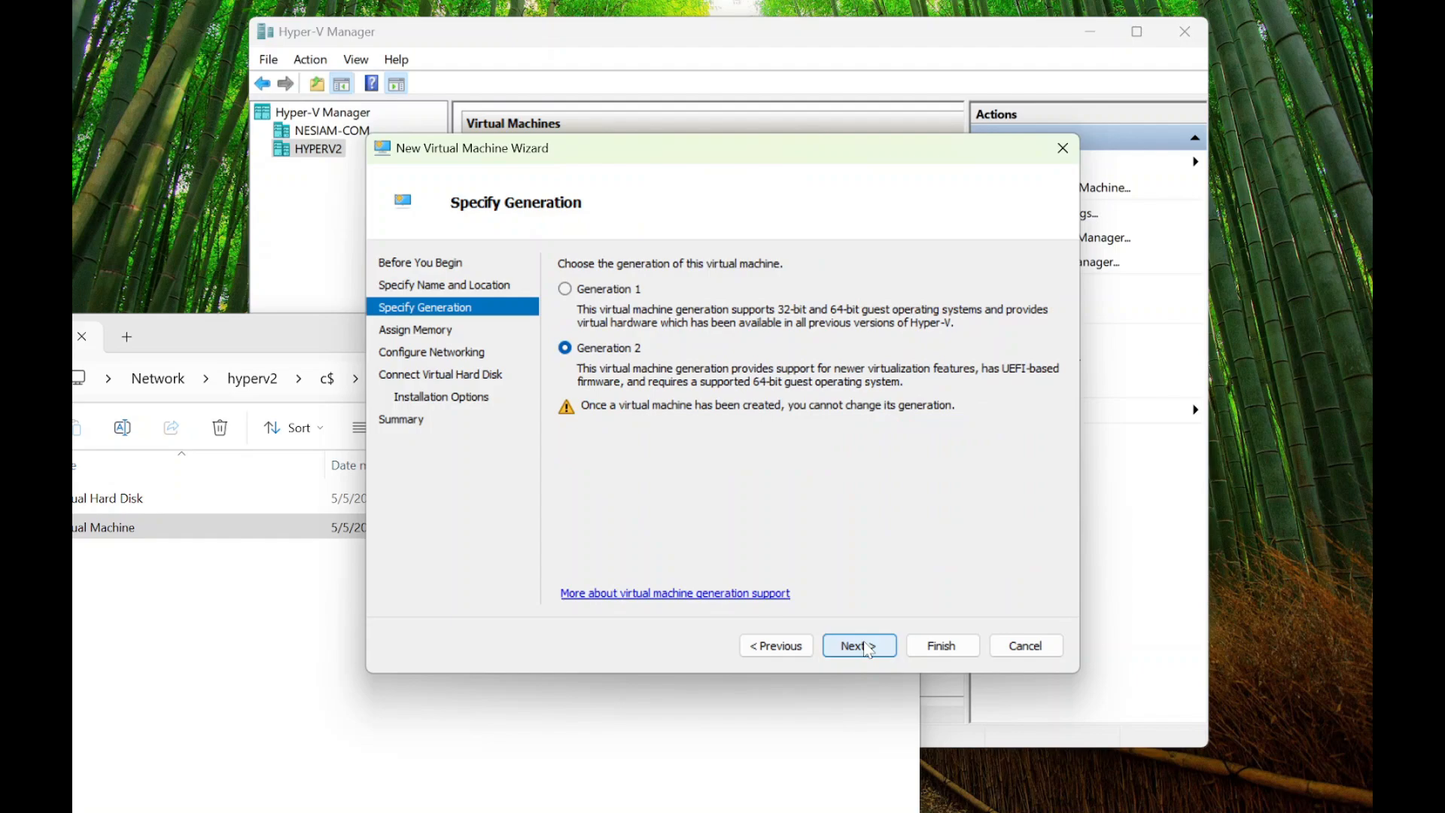
- Accept Generation 2 and assign 8000 MB of startup memory to the virtual machine
{"action": "left_click", "coordinate": [868, 650]}
{"action": "type", "text": "8000"}
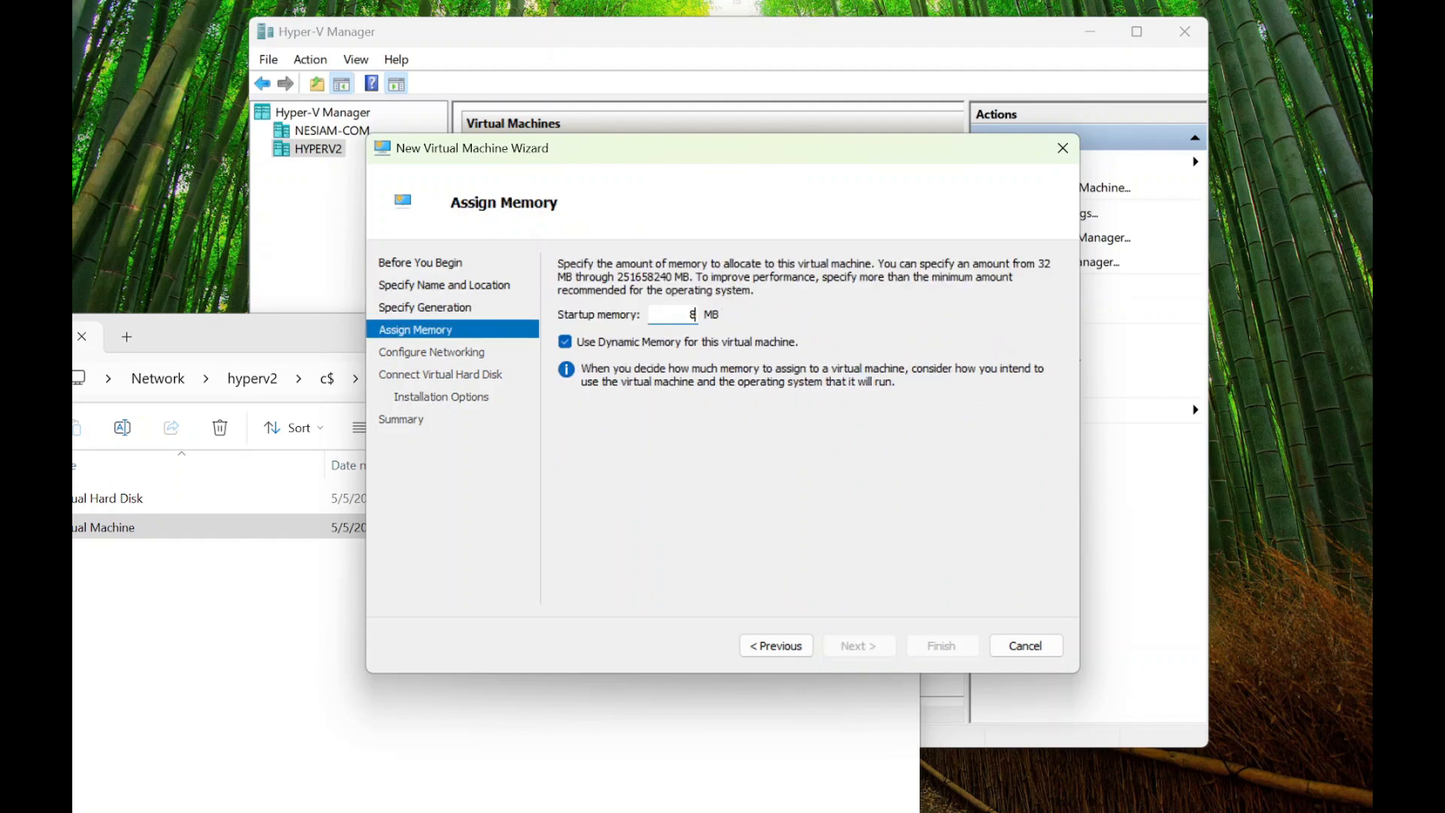
{"action": "left_click", "coordinate": [867, 650]}
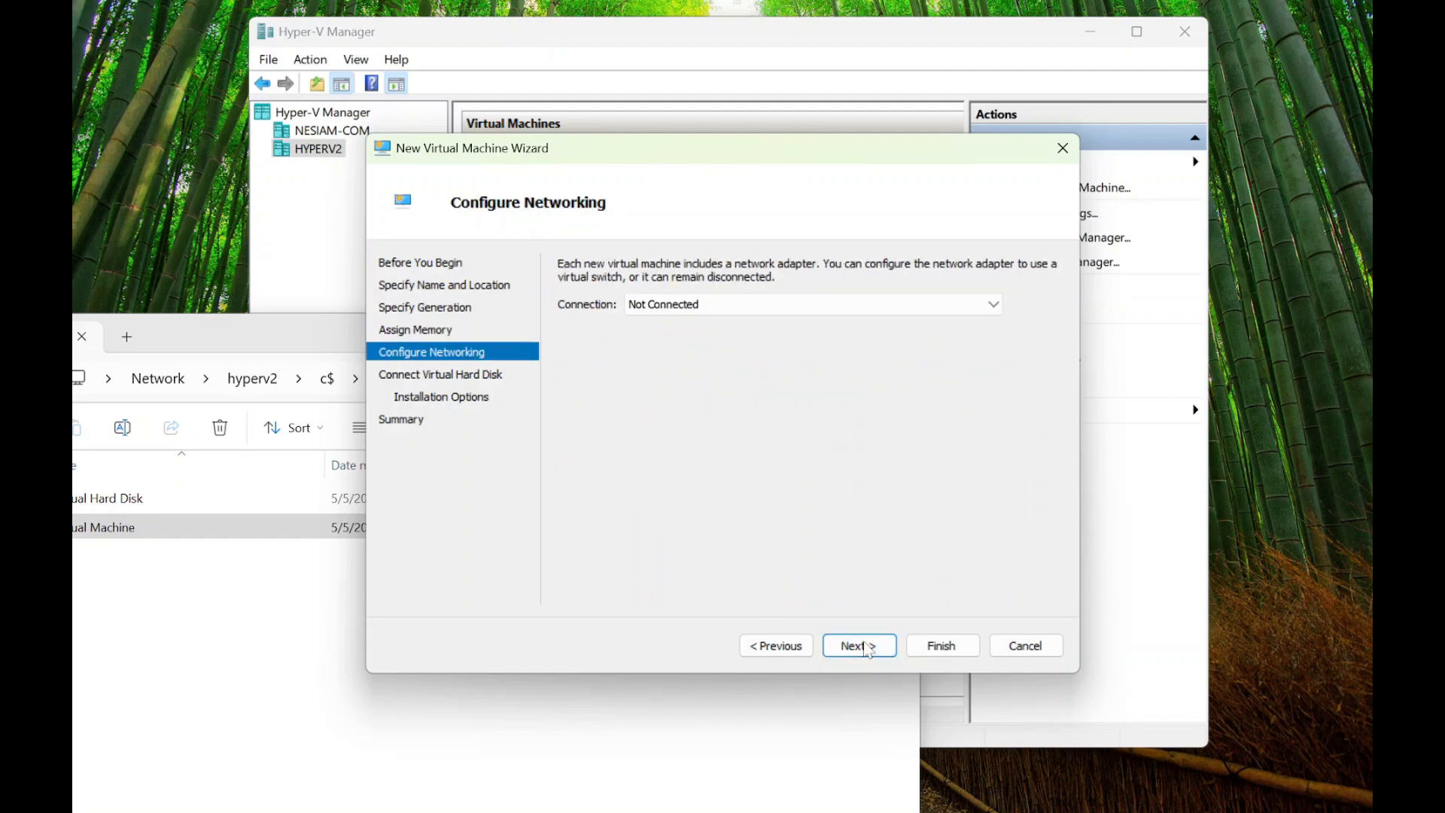
- Connect the virtual machine's network adapter to New Virtual Switch and continue to the hard disk settings
{"action": "left_click", "coordinate": [738, 304]}
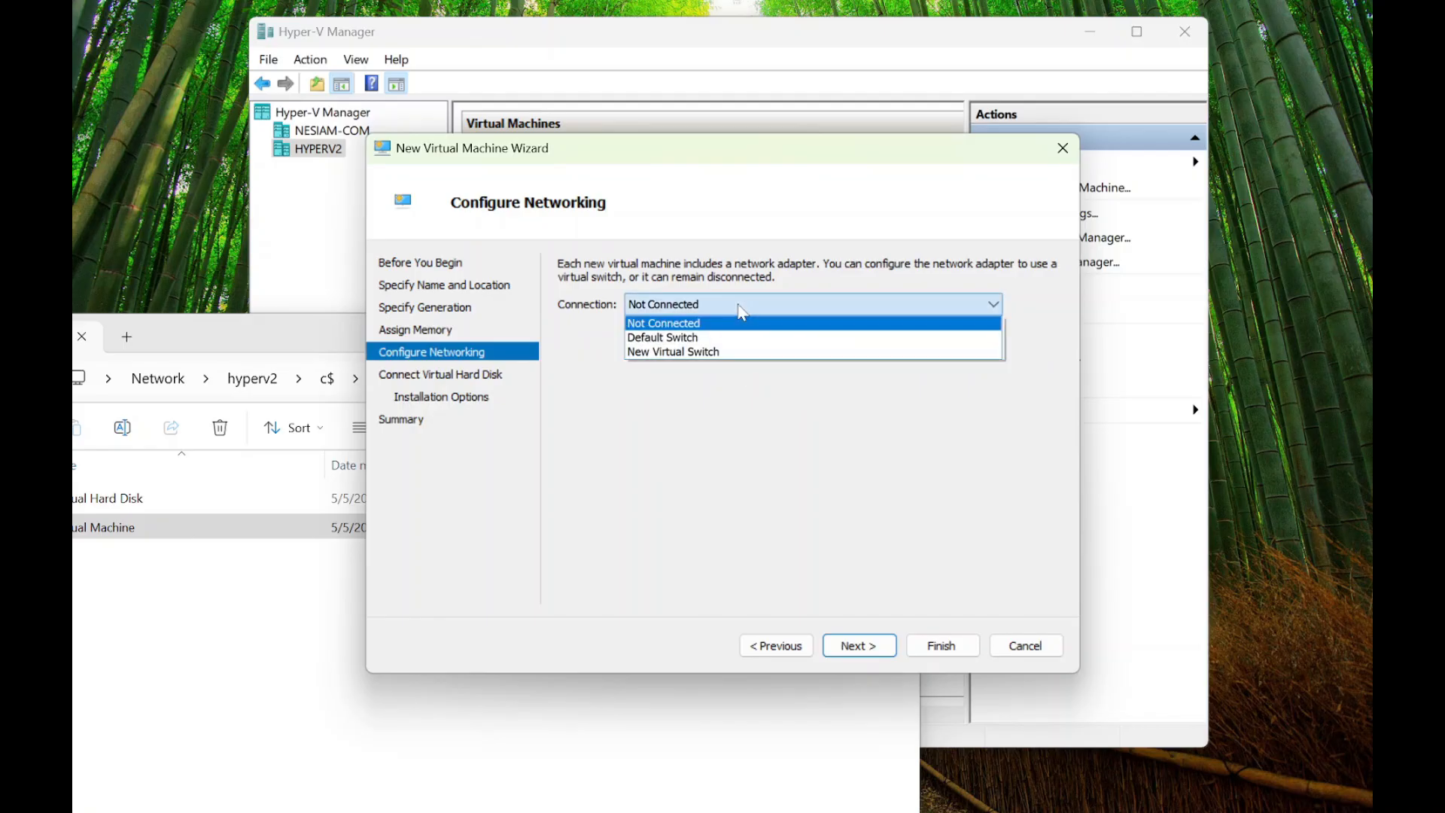
{"action": "left_click", "coordinate": [694, 353]}
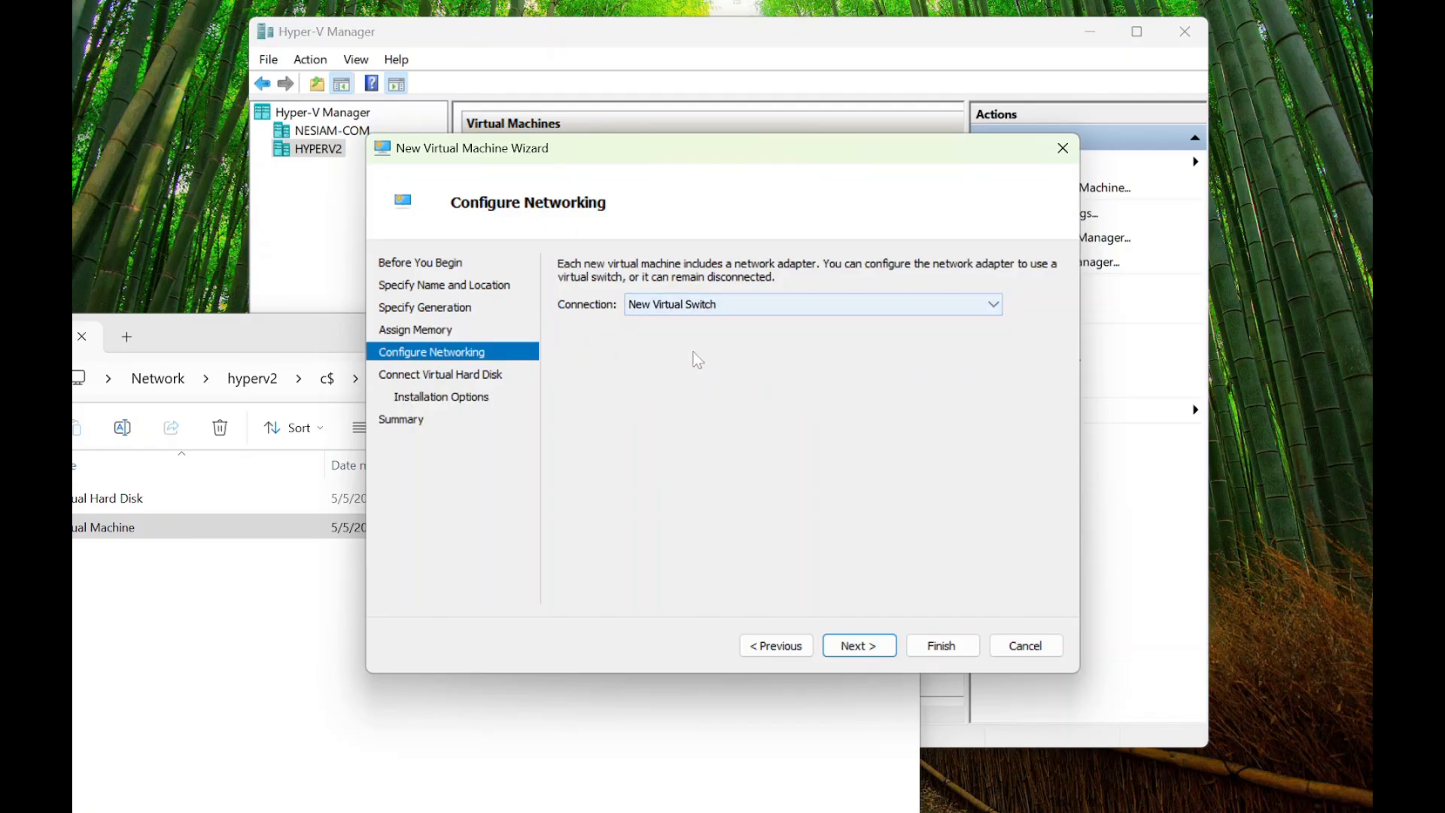
{"action": "left_click", "coordinate": [863, 649]}
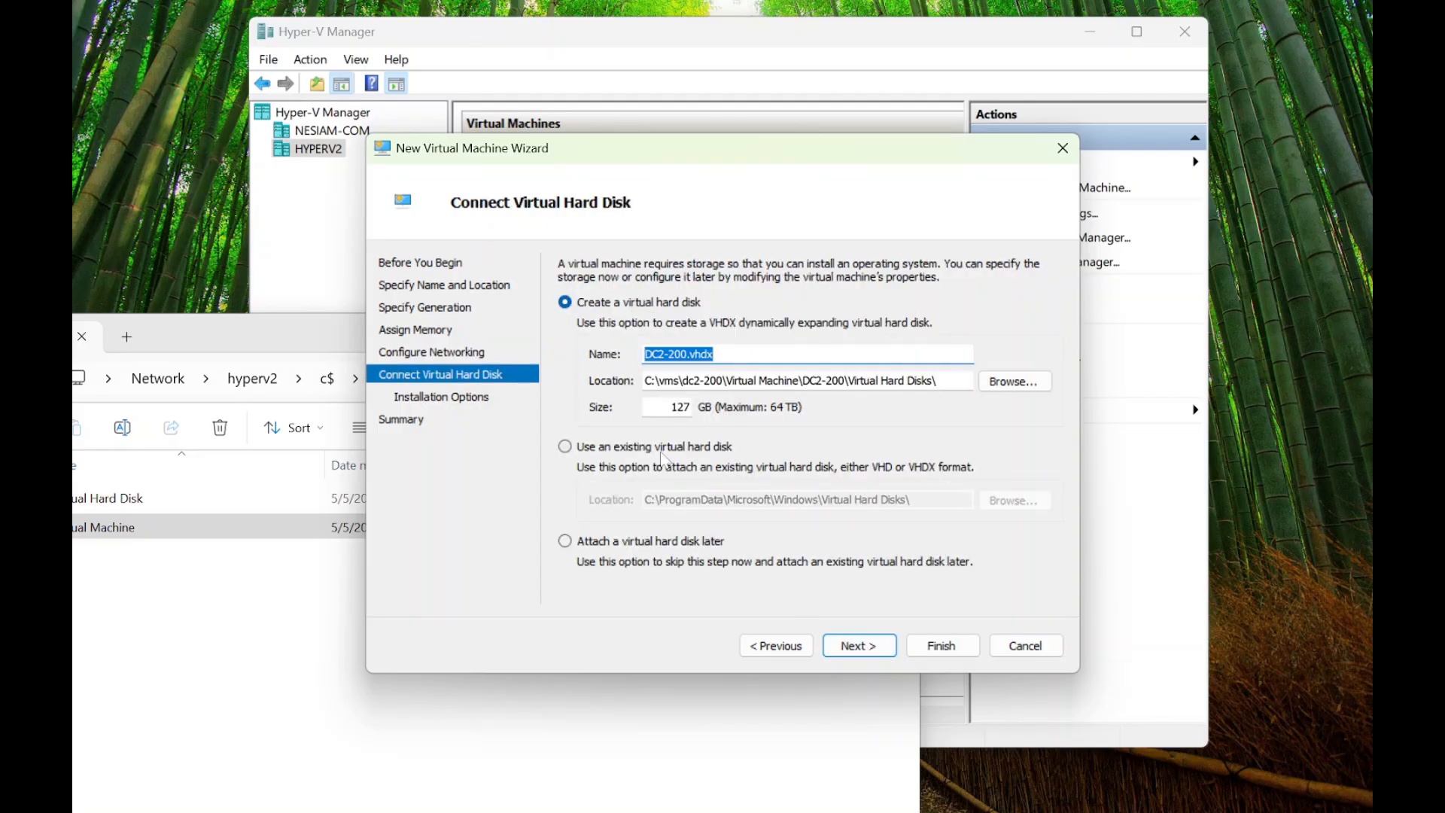
- Attach the existing virtual hard disk C:\vms\dc2-200\Virtual Hard Disk\DC2-200.vhdx and continue to the wizard's summary
{"action": "left_click", "coordinate": [701, 449]}
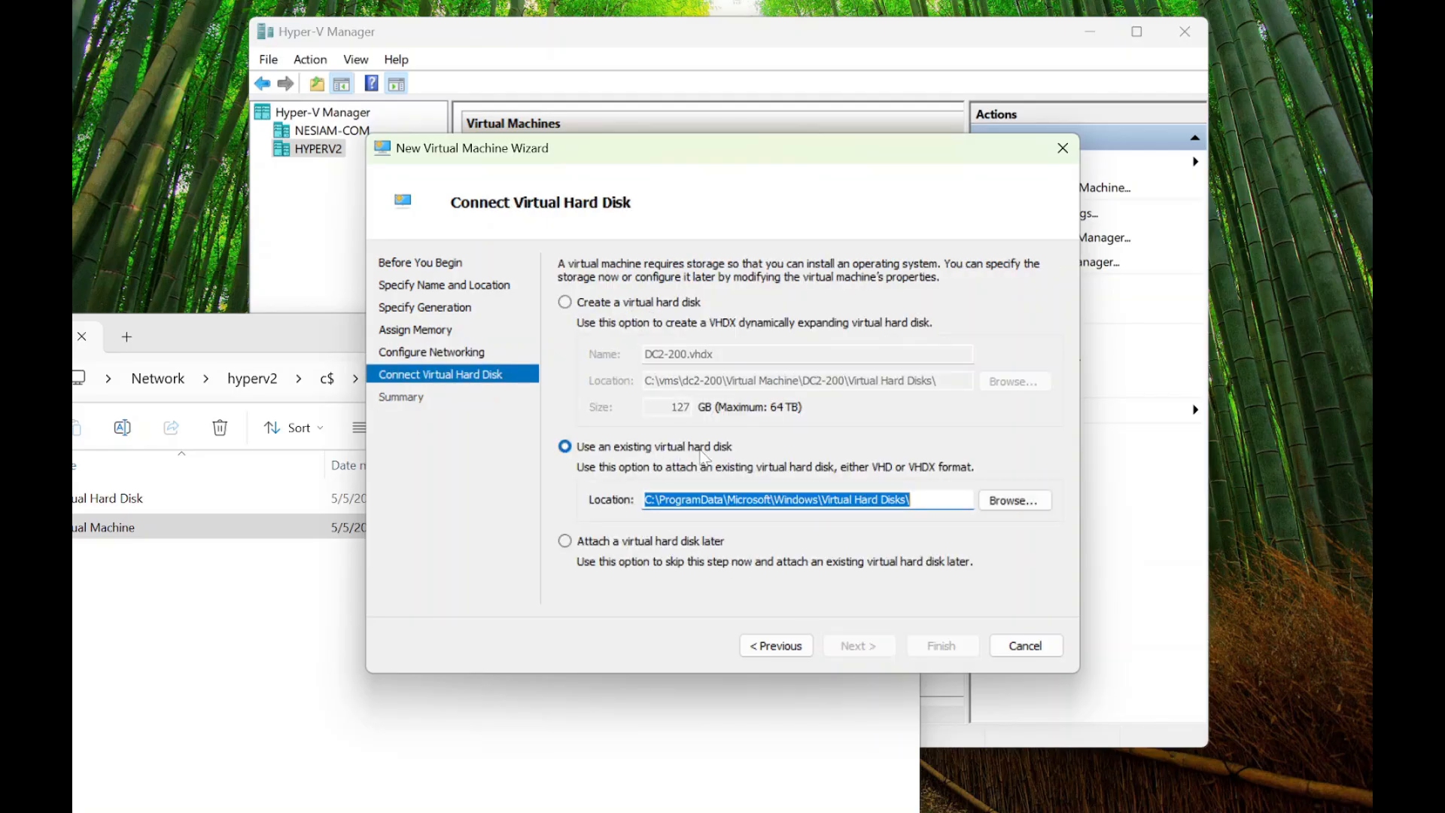
{"action": "left_click", "coordinate": [999, 509]}
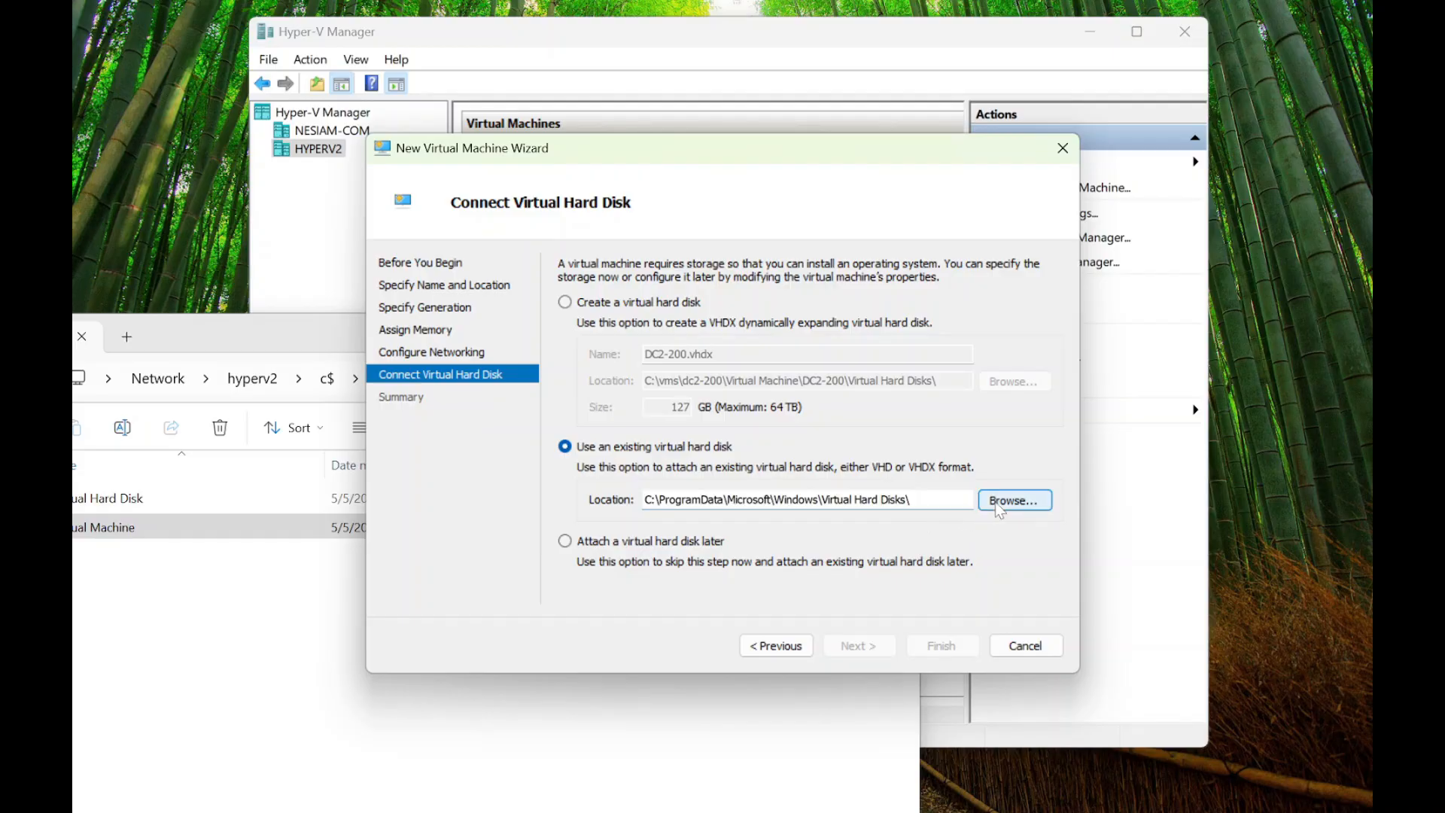
{"action": "left_click", "coordinate": [1000, 509]}
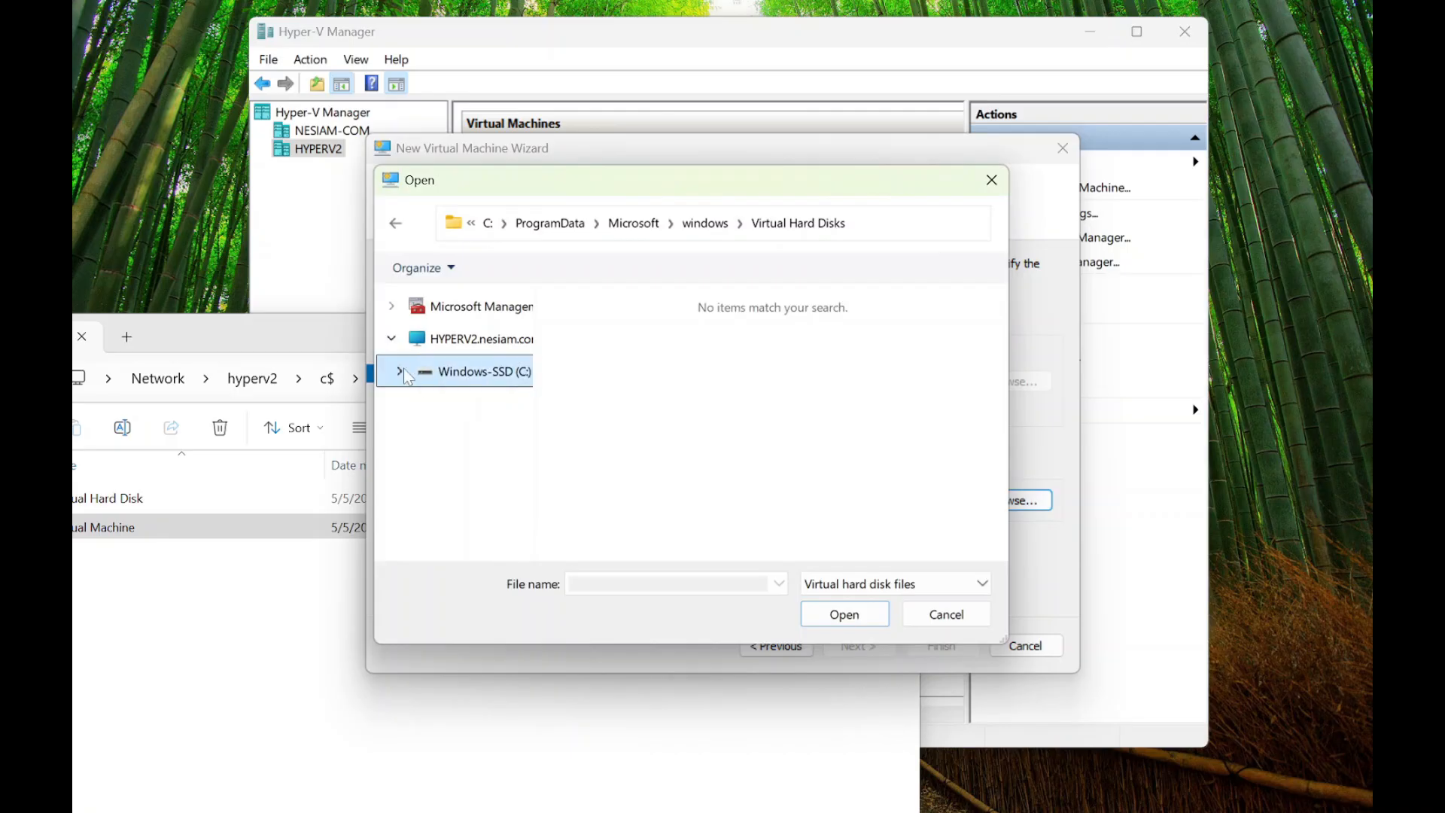
{"action": "left_click", "coordinate": [402, 369]}
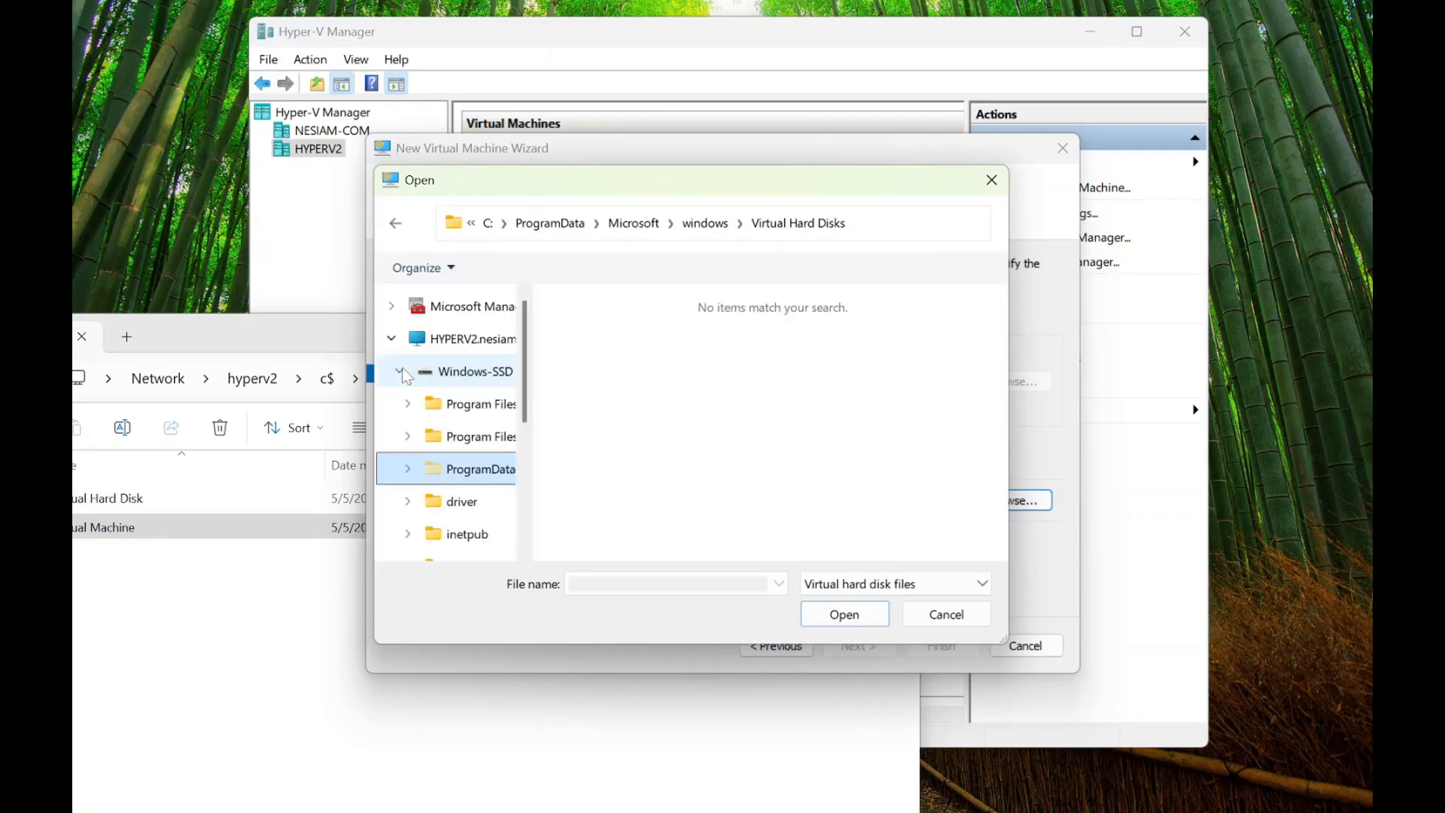
{"action": "scroll", "coordinate": [431, 476], "scroll_direction": "down", "scroll_amount": 3}
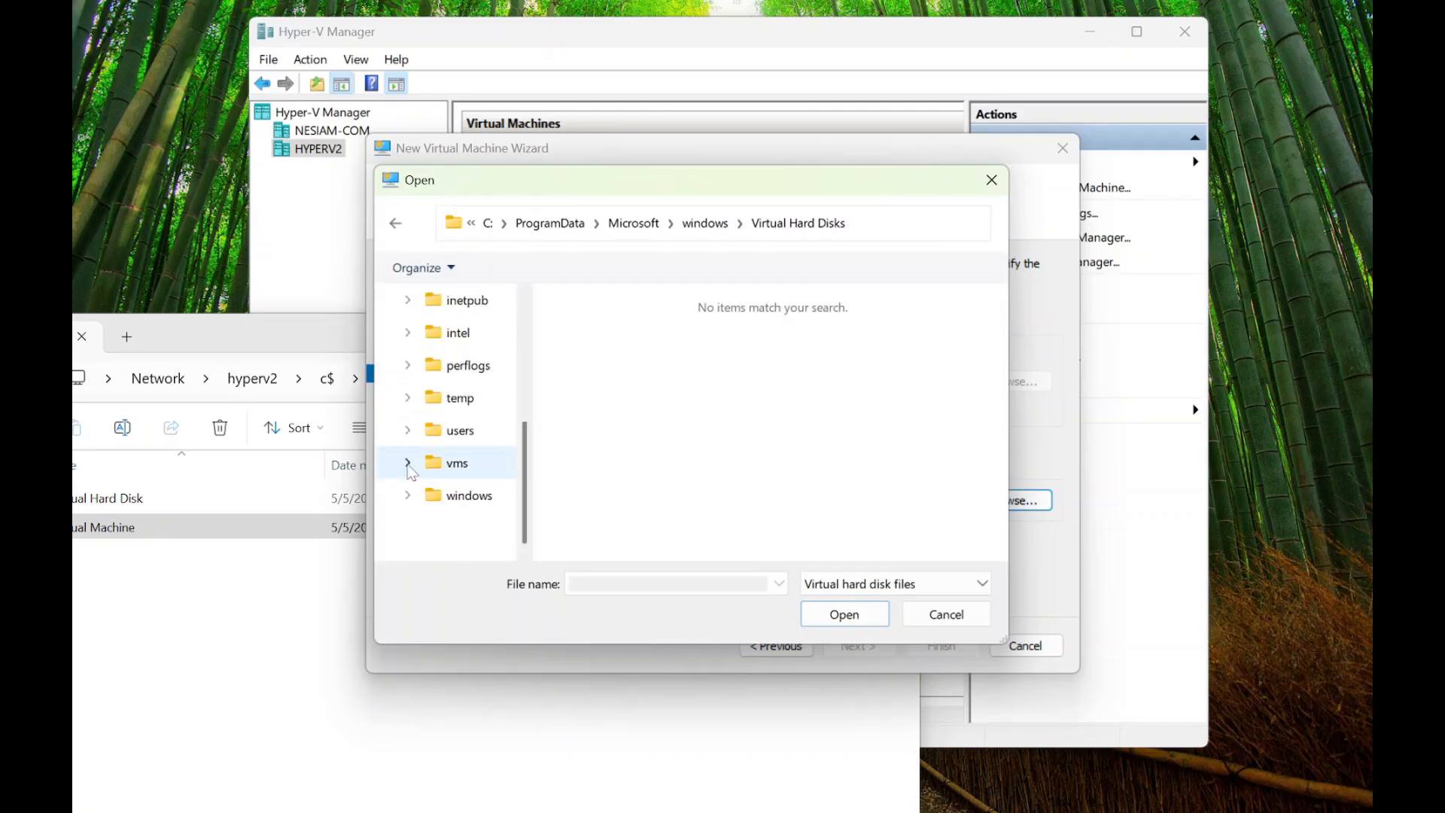
{"action": "left_click", "coordinate": [408, 464]}
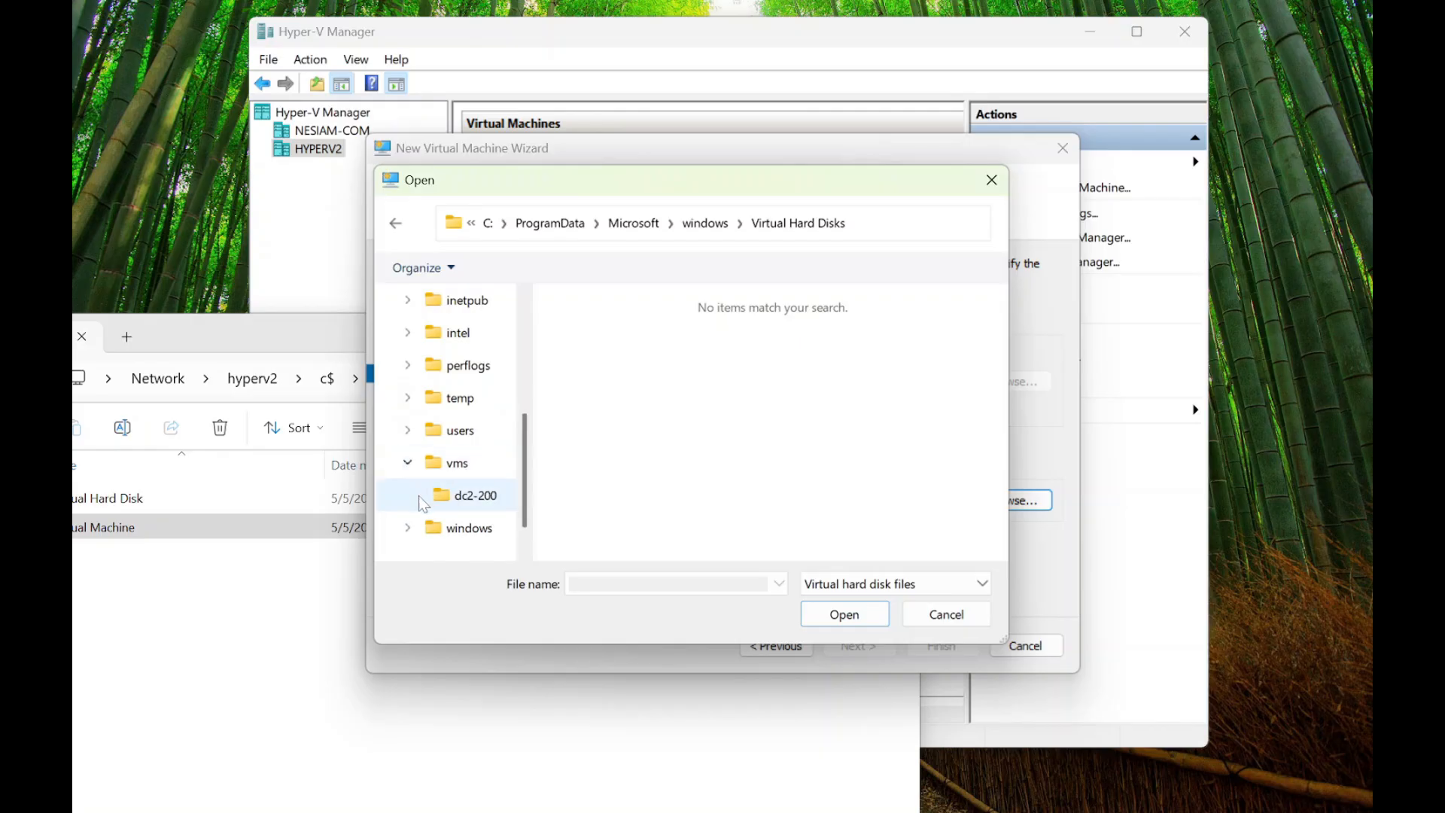
{"action": "left_click", "coordinate": [419, 497]}
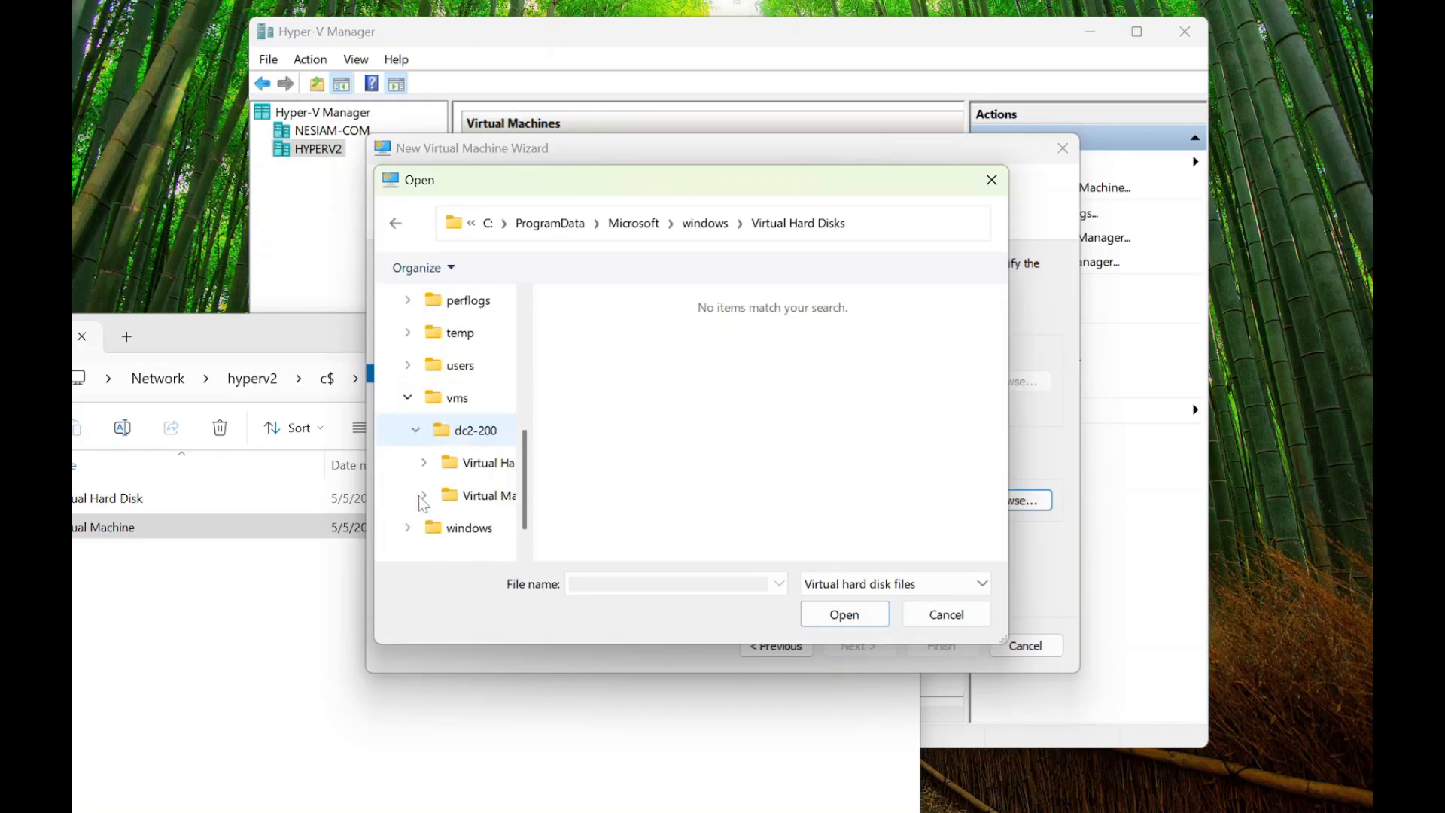
{"action": "left_click", "coordinate": [481, 470]}
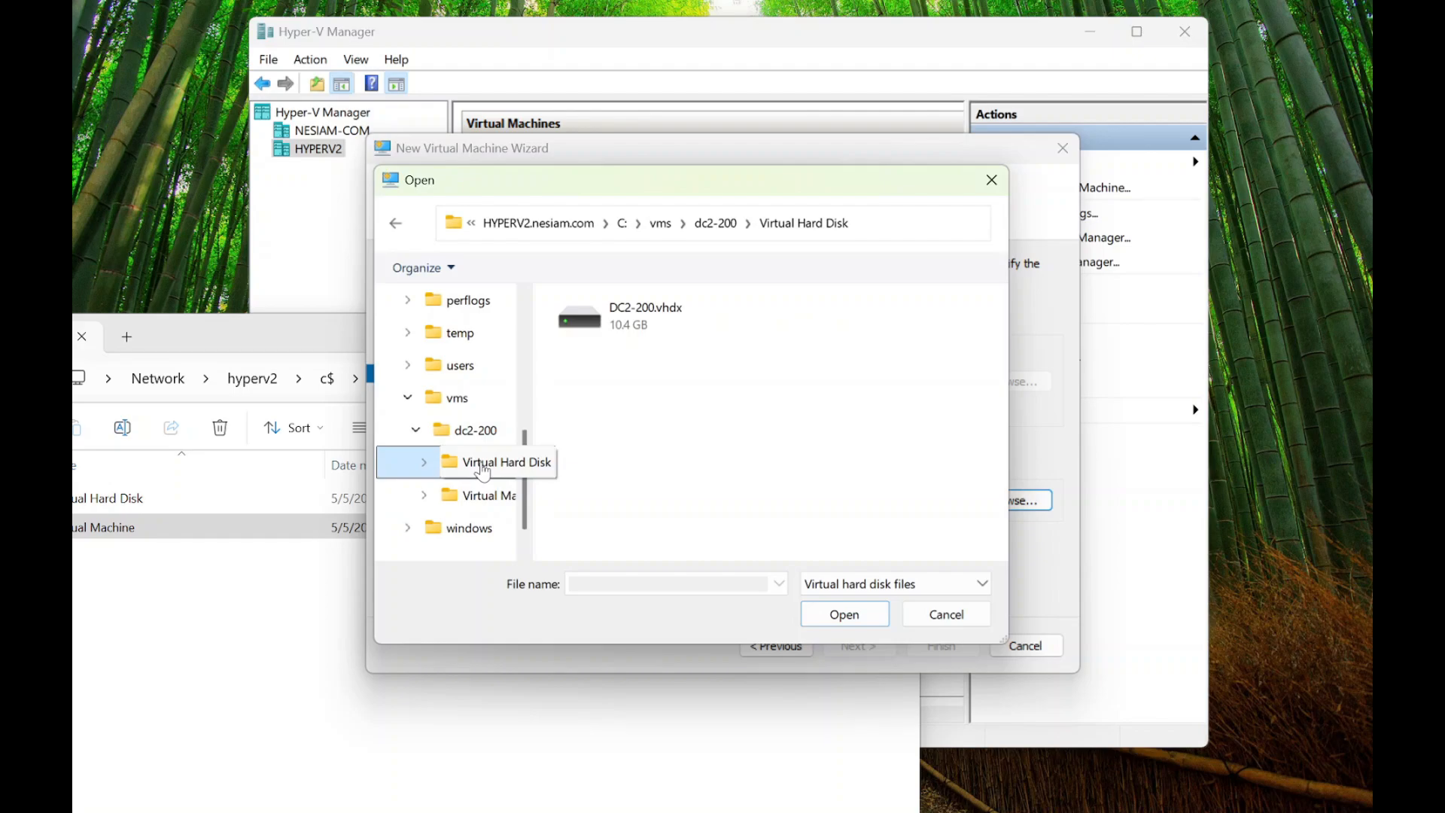
{"action": "left_click", "coordinate": [621, 334]}
{"action": "left_click", "coordinate": [851, 617]}
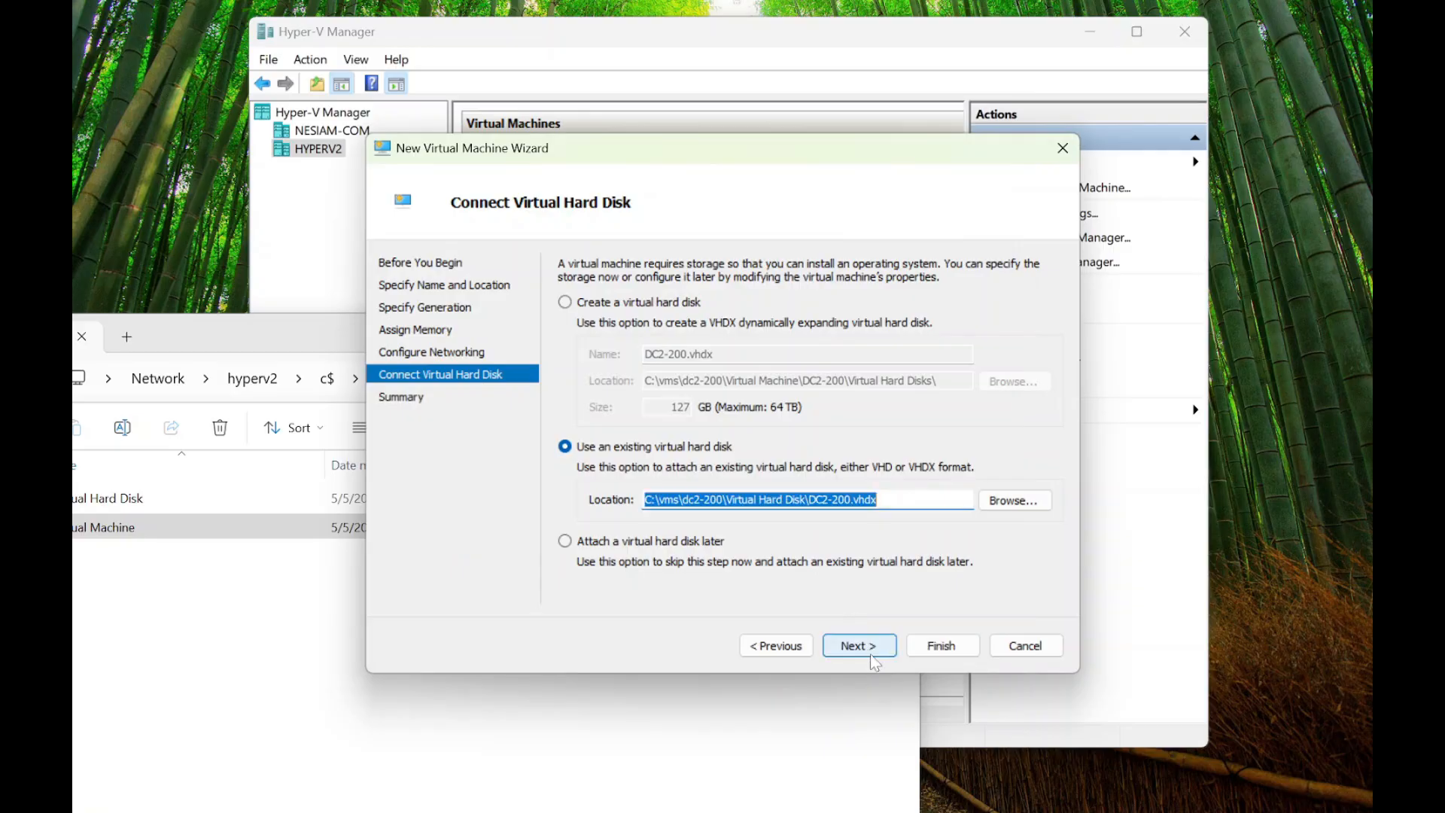
{"action": "left_click", "coordinate": [859, 646]}
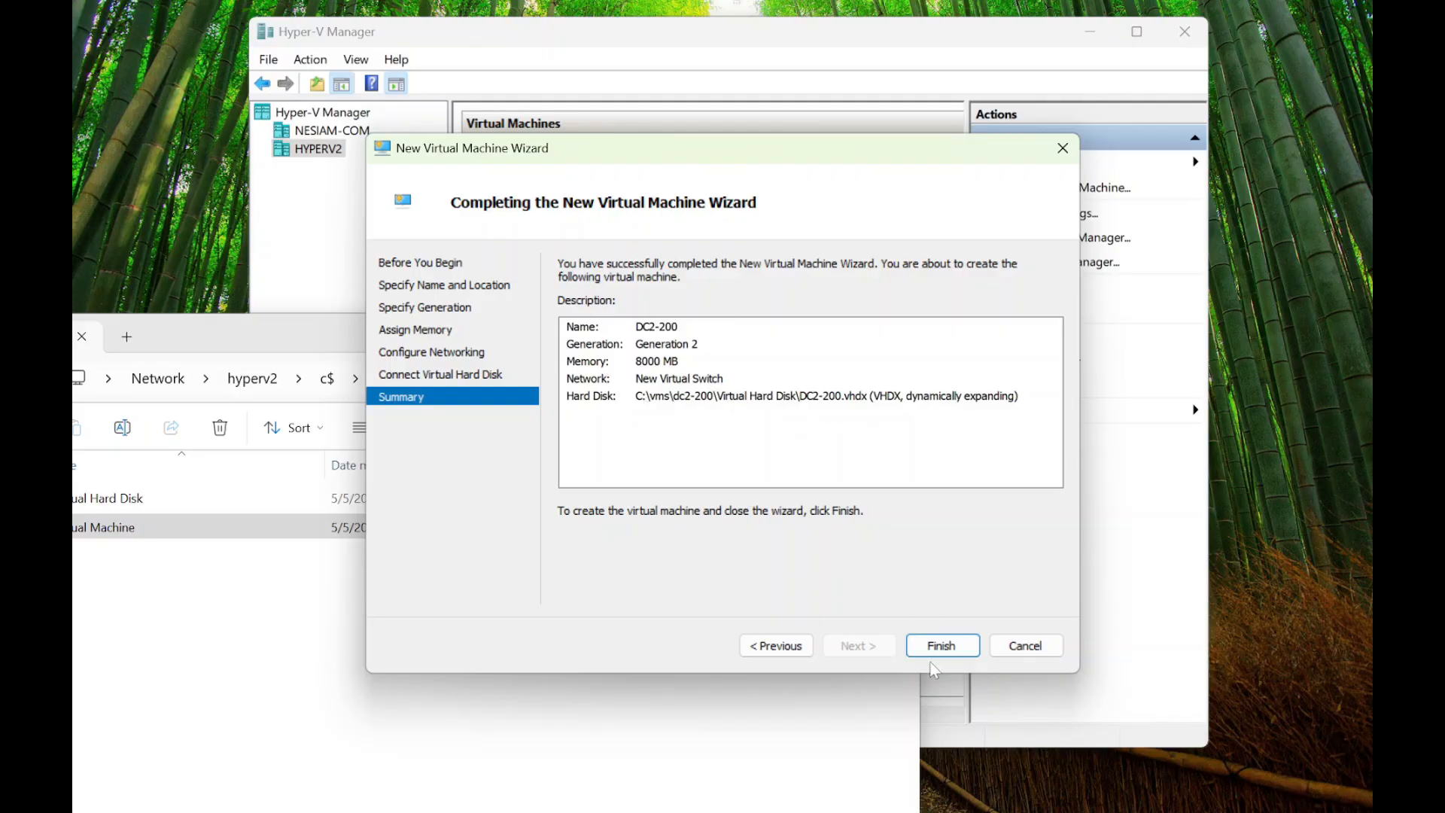
- Finish the wizard to create the DC2-200 virtual machine on HYPERV2, and close the DC2-200 folder window
{"action": "left_click", "coordinate": [947, 654]}
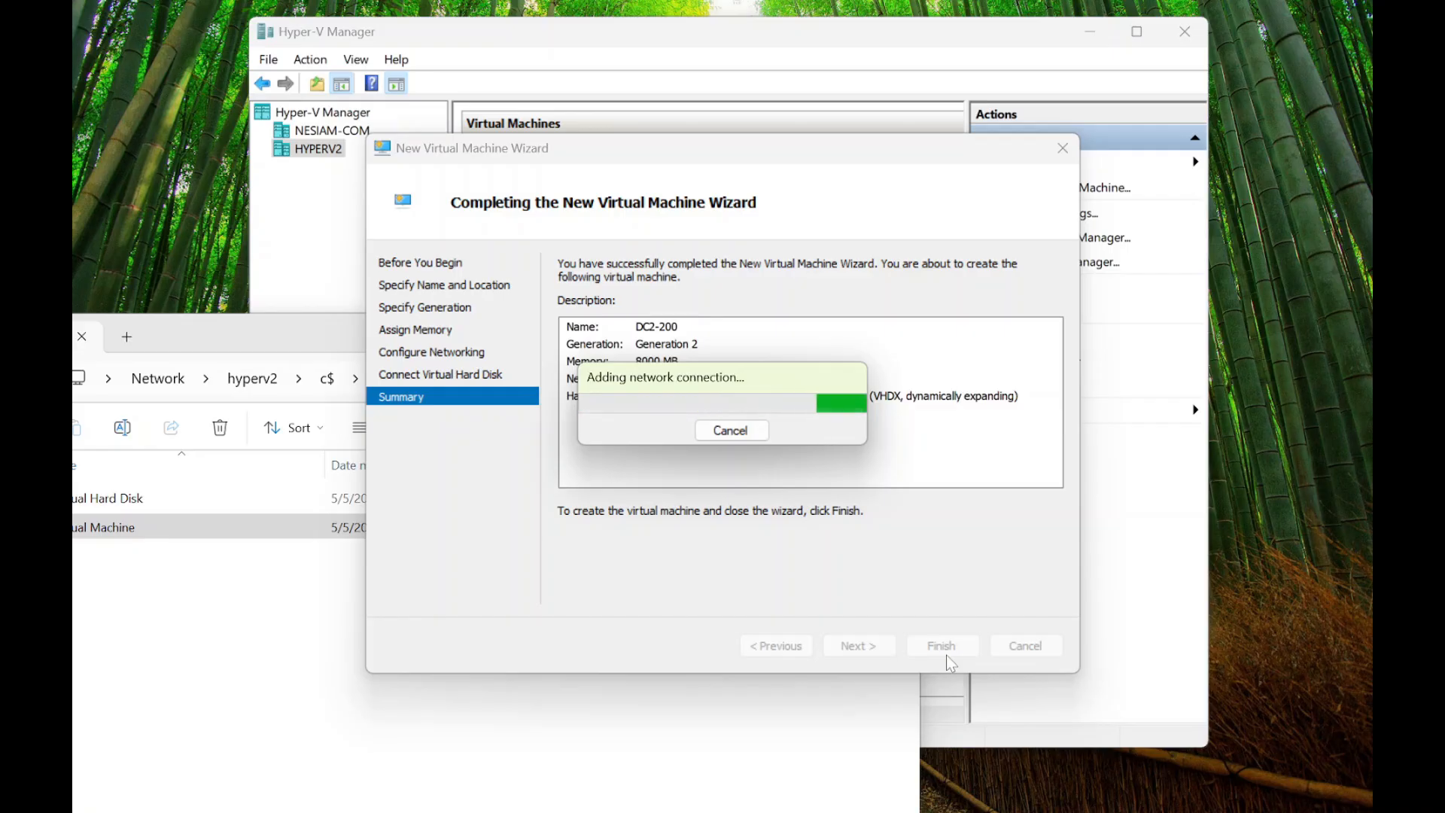
{"action": "left_click", "coordinate": [305, 335]}
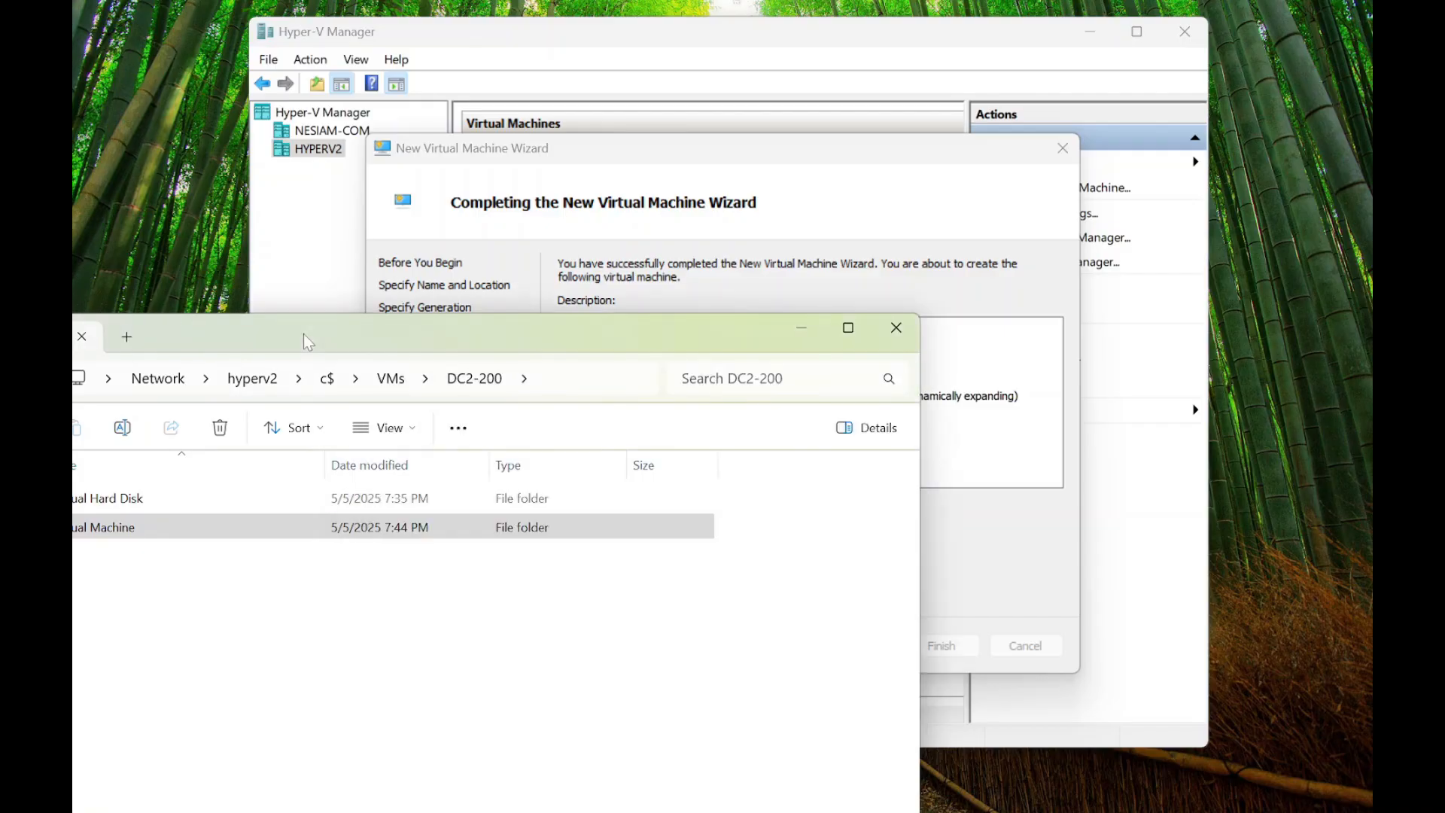
{"action": "left_click", "coordinate": [899, 339]}
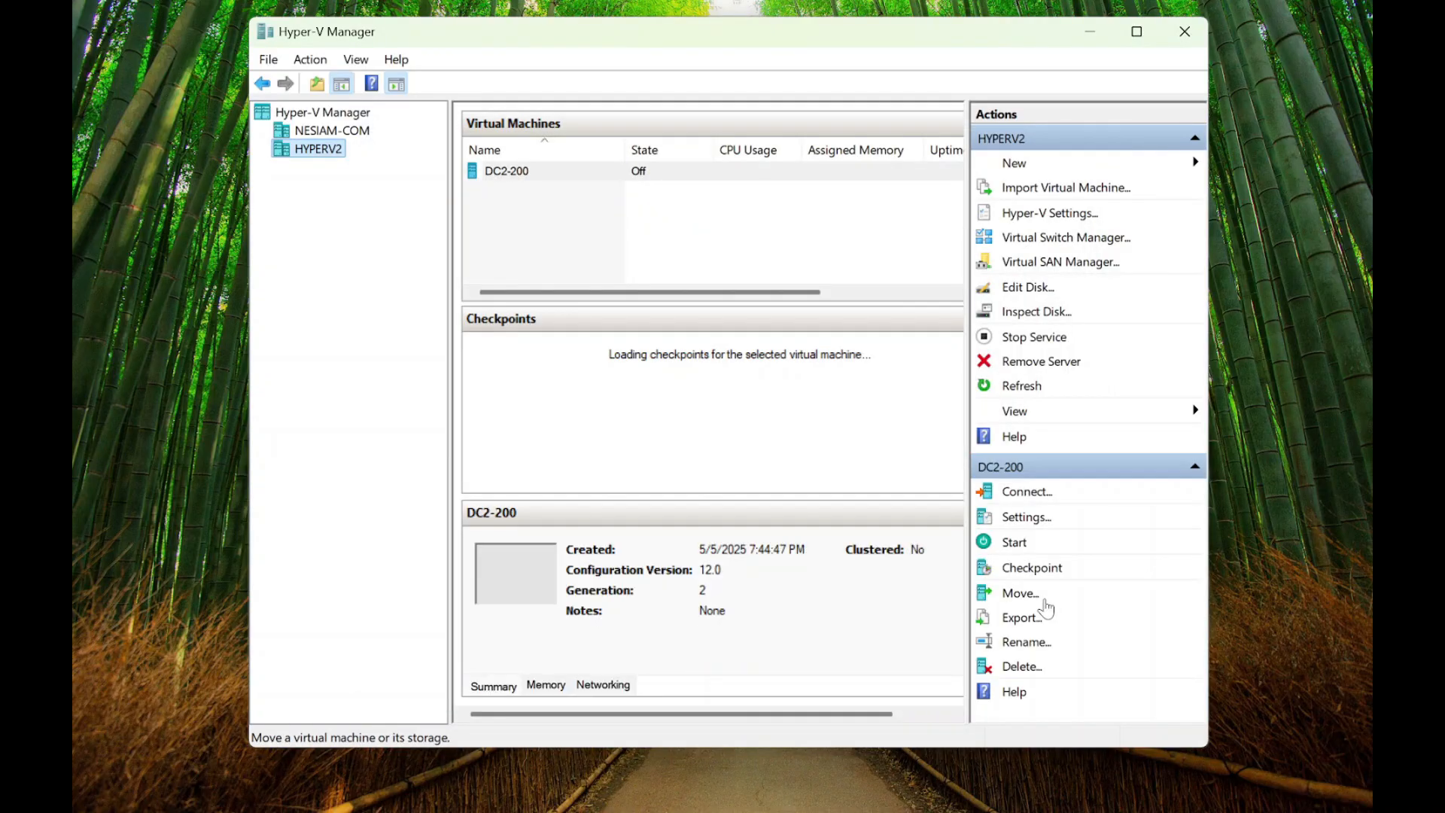
- Compare the original DC2-200 virtual machine on NESIAM-COM with the new DC2-200 on HYPERV2
{"action": "left_click", "coordinate": [366, 141]}
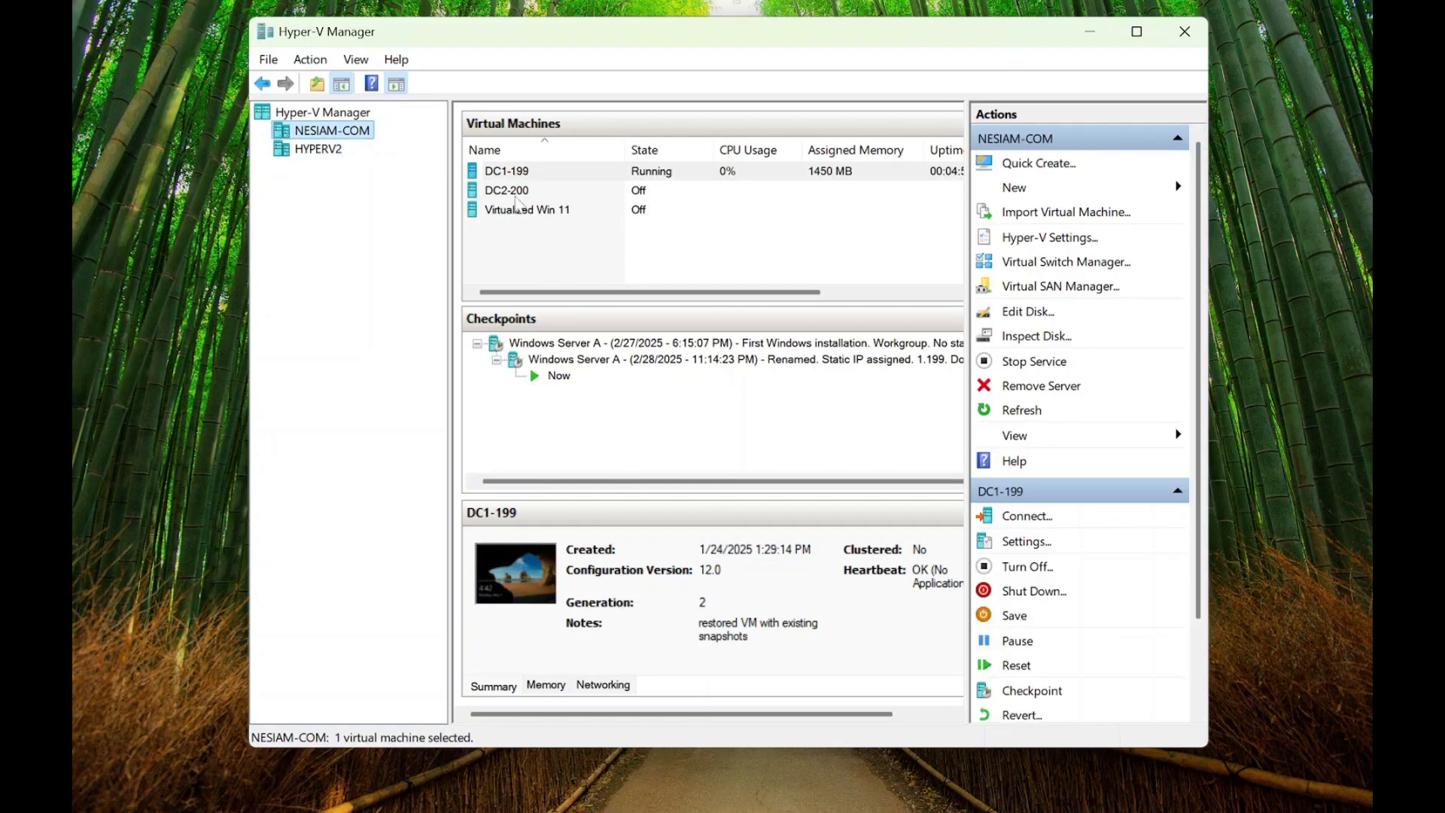
{"action": "key", "text": "Tab"}
{"action": "key", "text": "Down"}
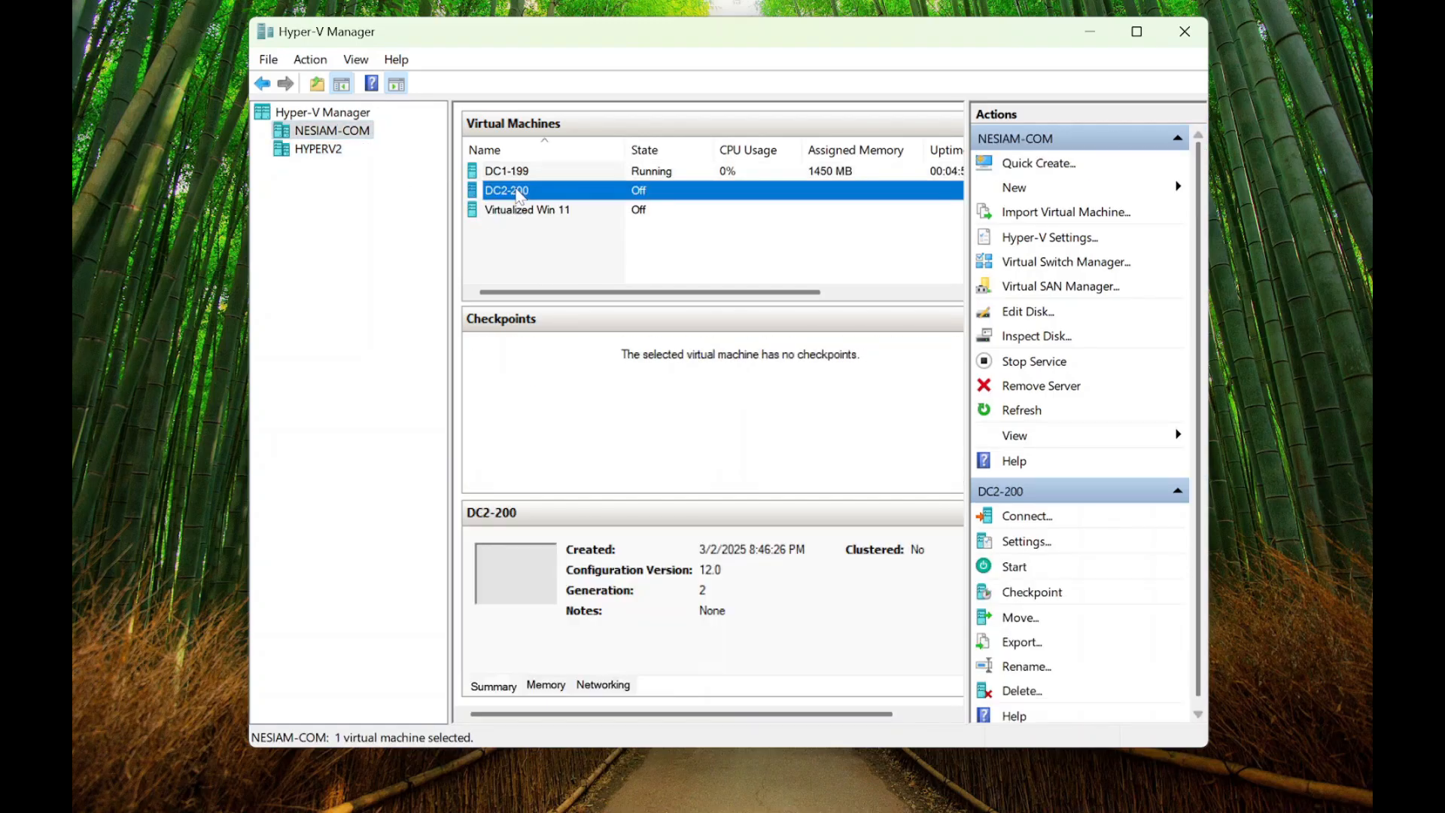
{"action": "left_click", "coordinate": [322, 151]}
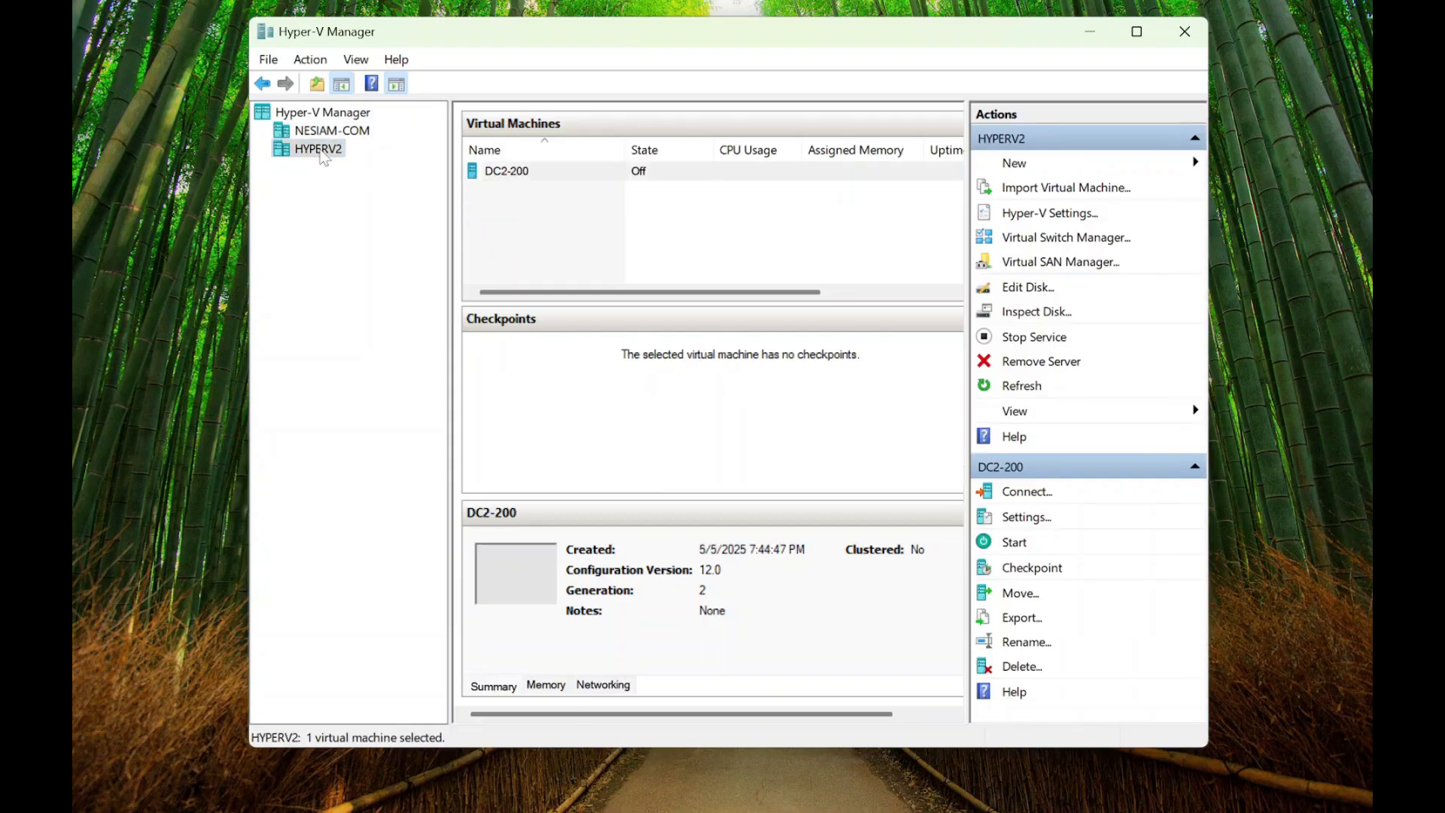
- Review the hardware and management settings of the DC2-200 virtual machine on HYPERV2, and close them
{"action": "left_click", "coordinate": [511, 173]}
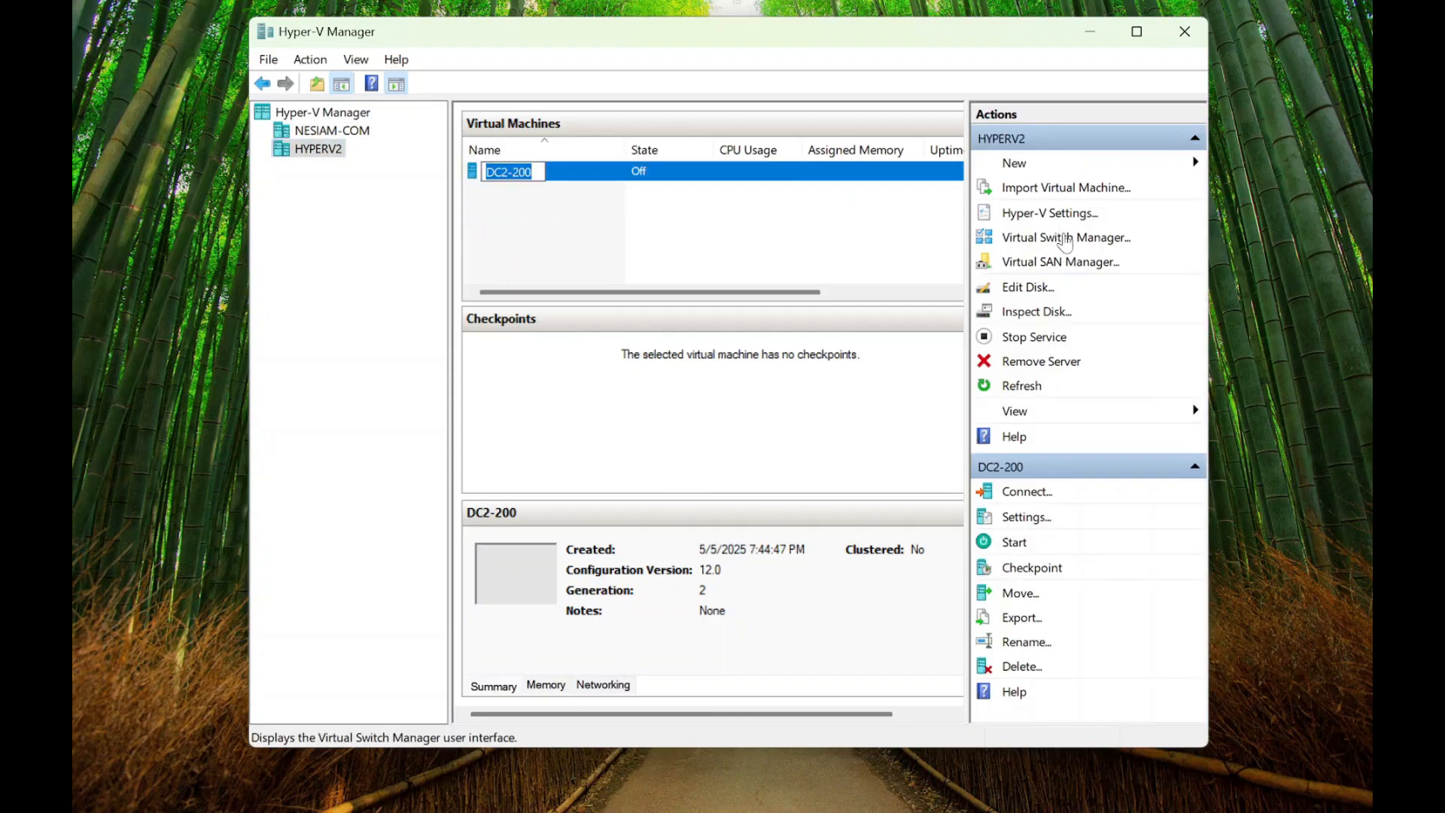
{"action": "right_click", "coordinate": [602, 174]}
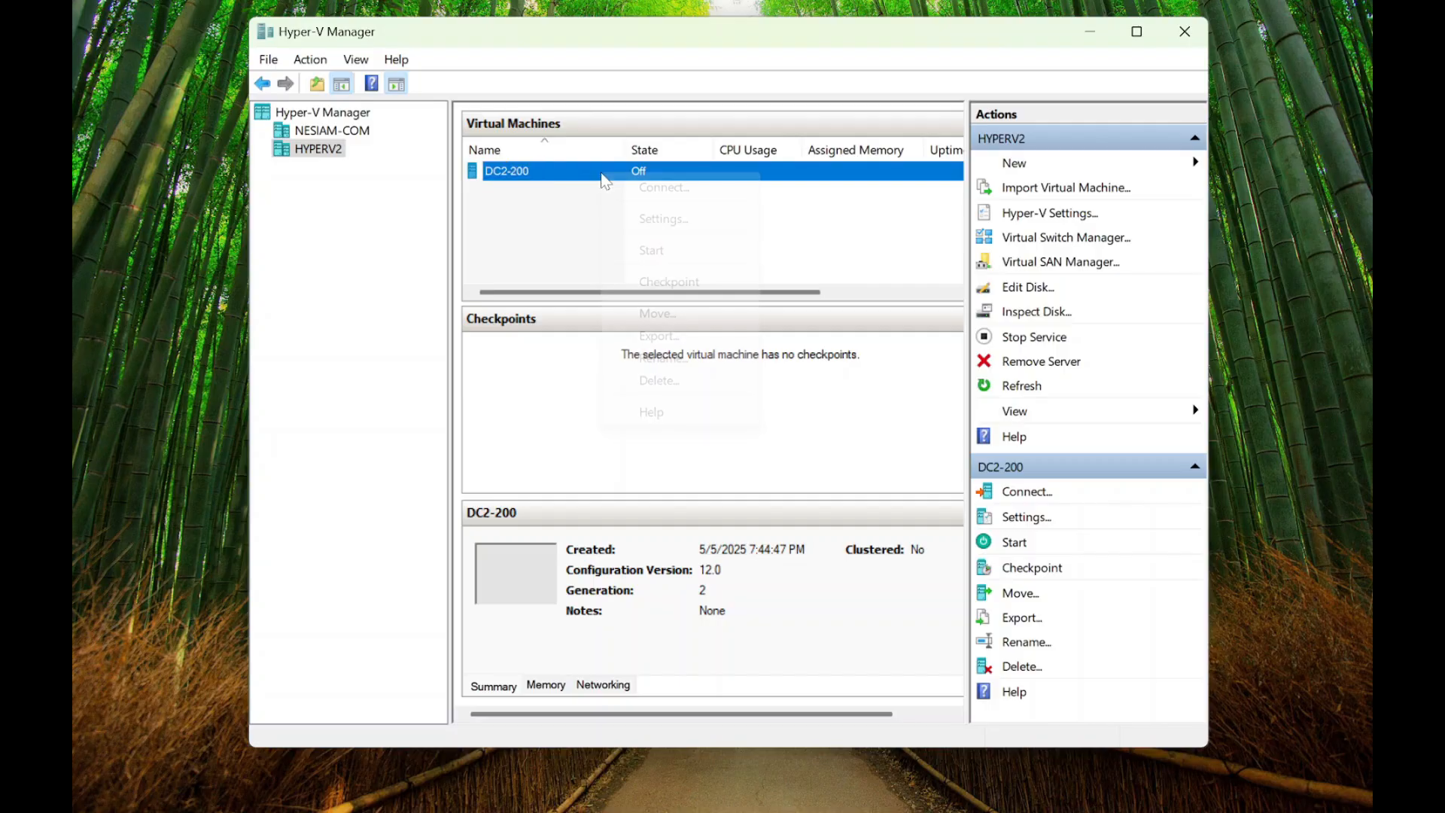
{"action": "left_click", "coordinate": [645, 219]}
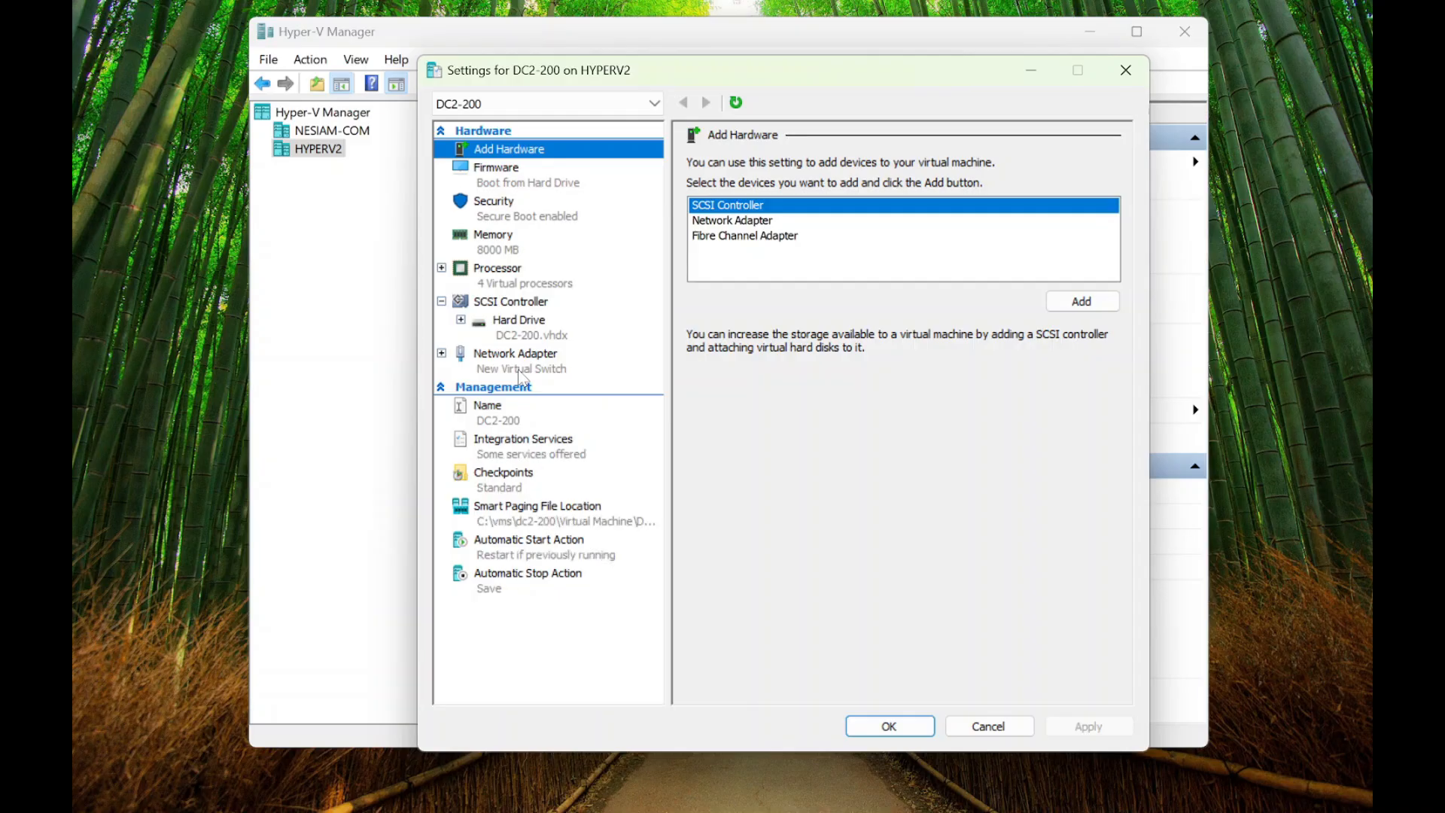
{"action": "left_click", "coordinate": [889, 727]}
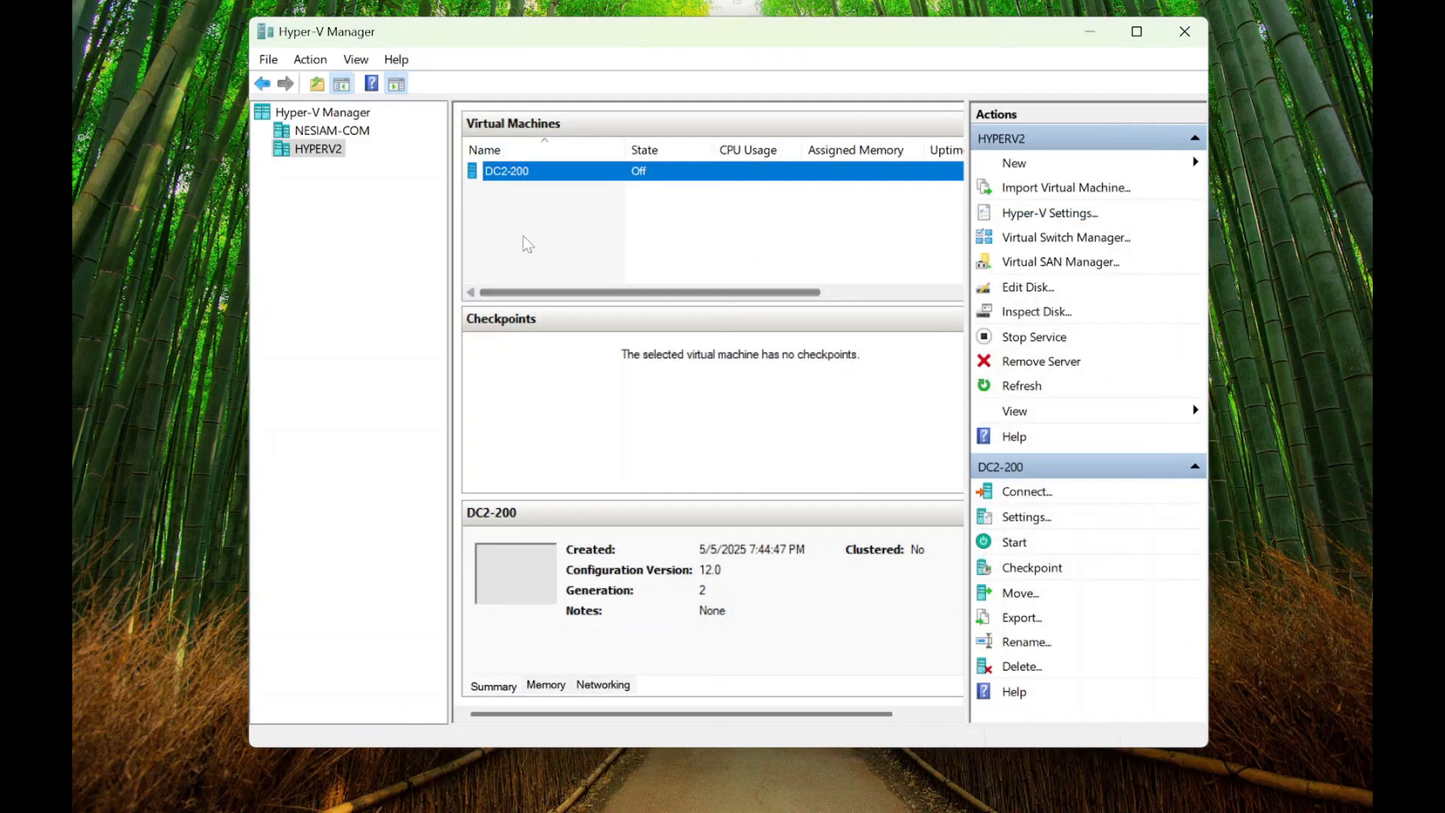
- Connect to DC2-200 on HYPERV2 and start the virtual machine, dismissing the display configuration dialog
{"action": "right_click", "coordinate": [519, 176]}
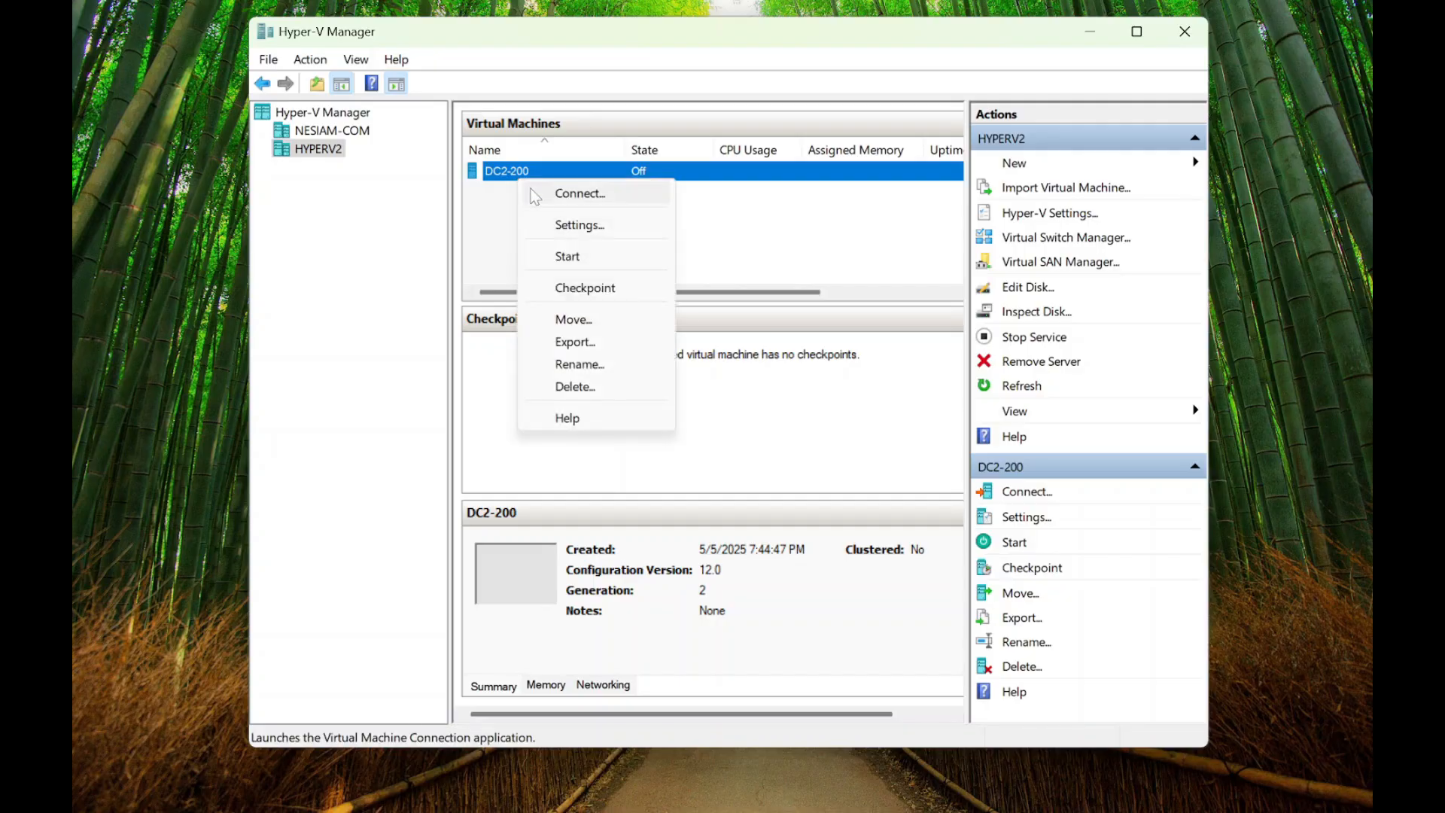
{"action": "left_click", "coordinate": [535, 197]}
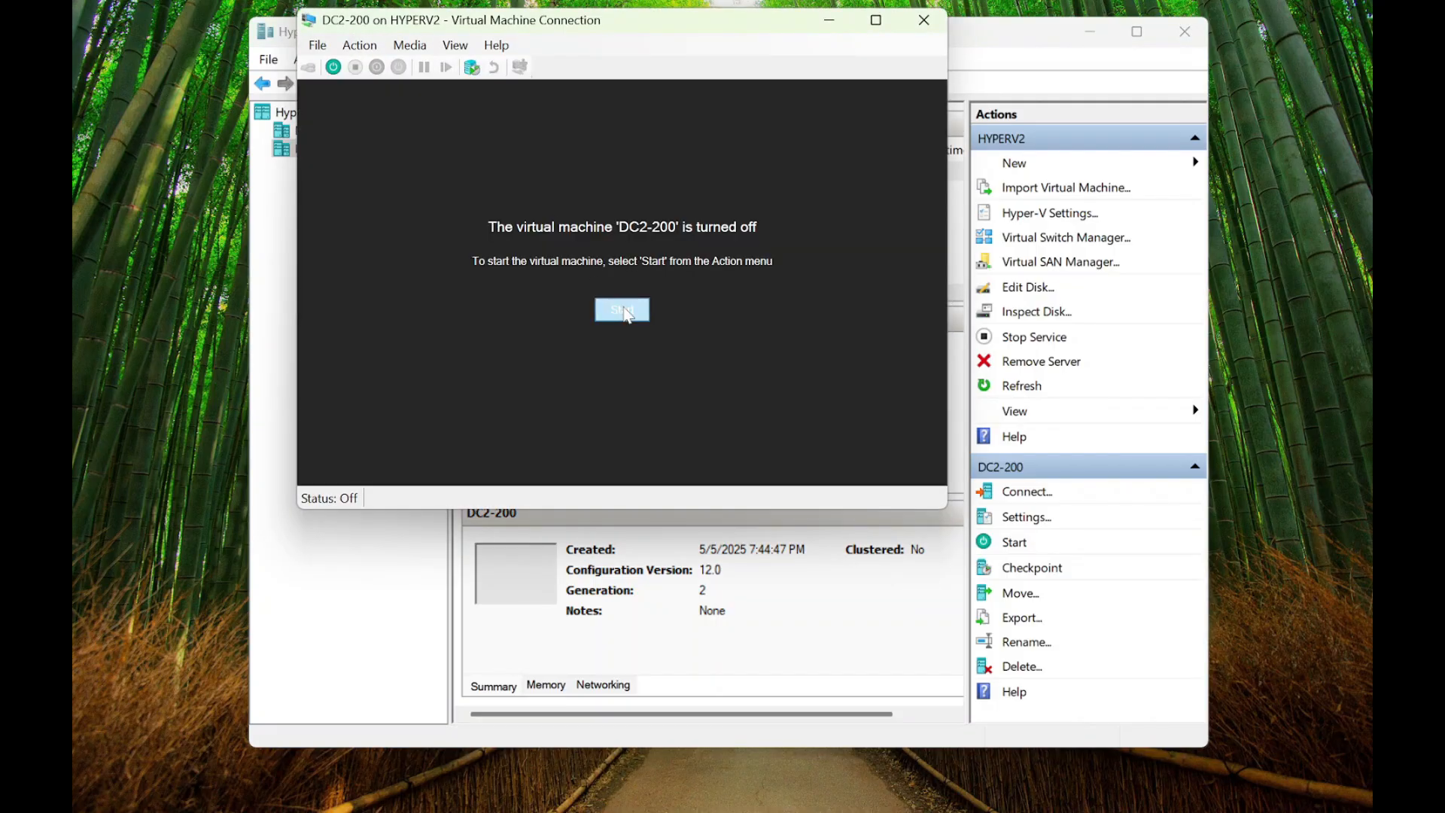
{"action": "left_click", "coordinate": [626, 312]}
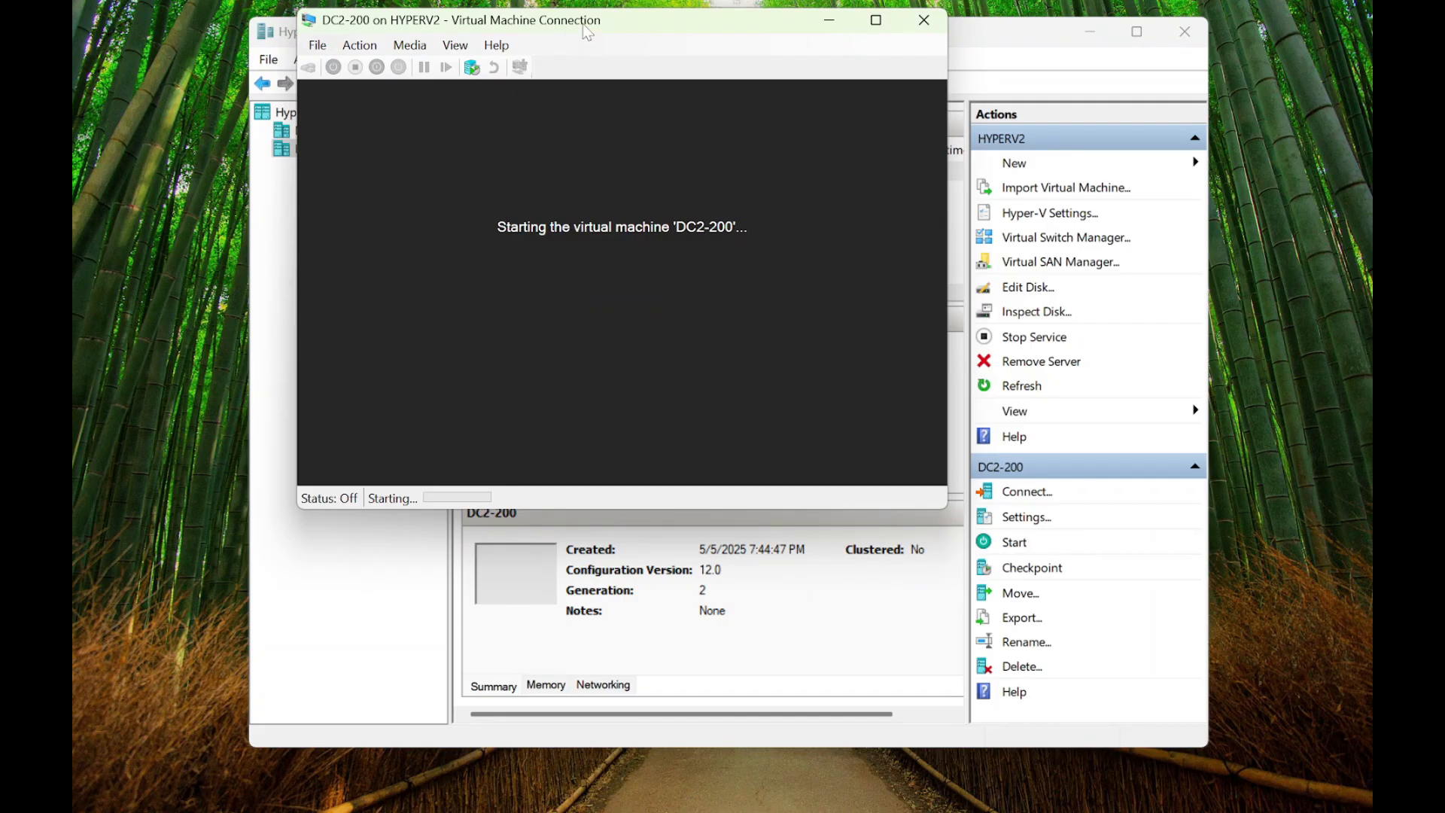
{"action": "mouse_move", "coordinate": [588, 33]}
{"action": "left_mouse_down"}
{"action": "mouse_move", "coordinate": [887, 162]}
{"action": "mouse_move", "coordinate": [789, 171]}
{"action": "left_mouse_up"}
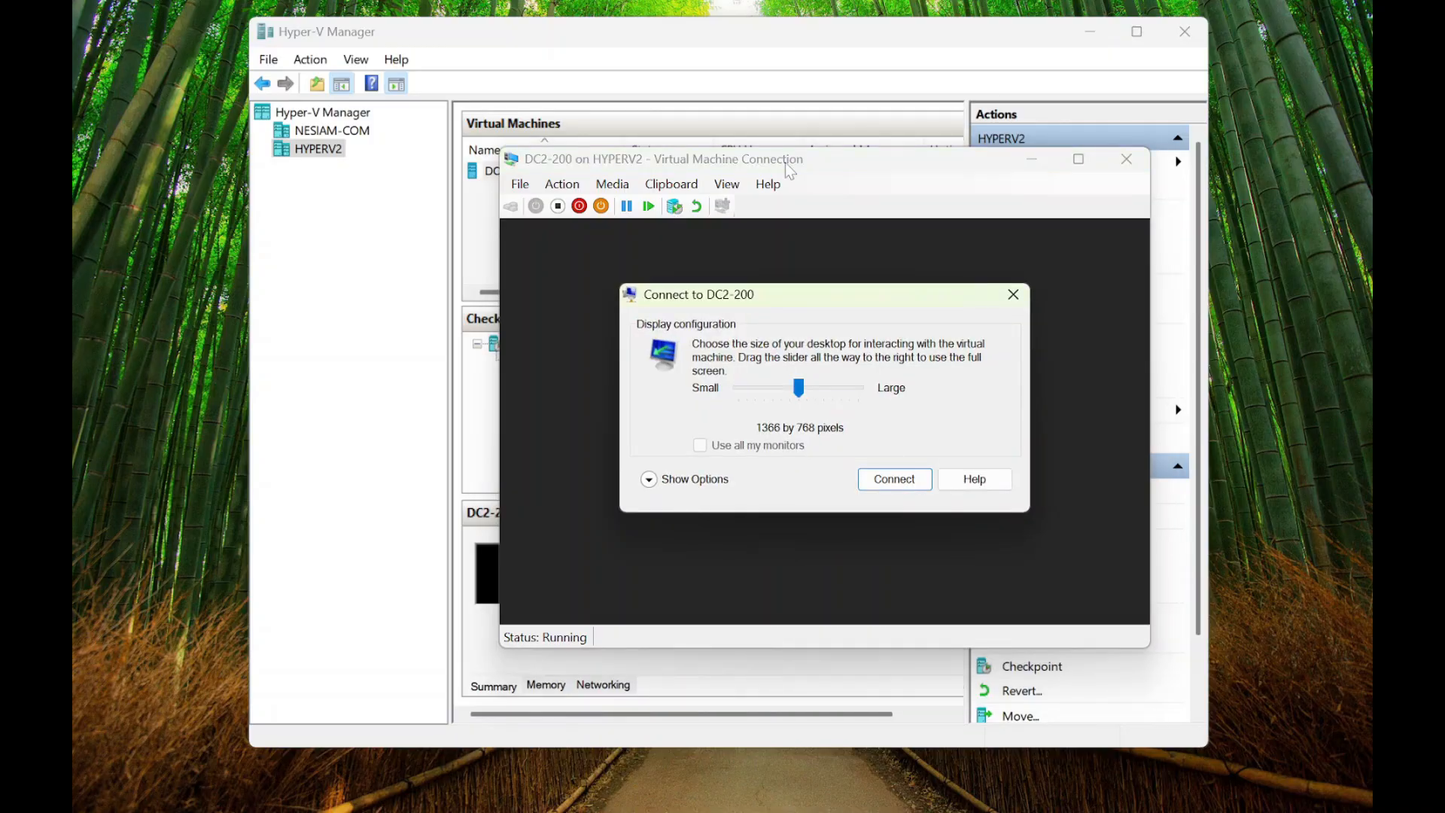
{"action": "left_click", "coordinate": [1013, 294]}
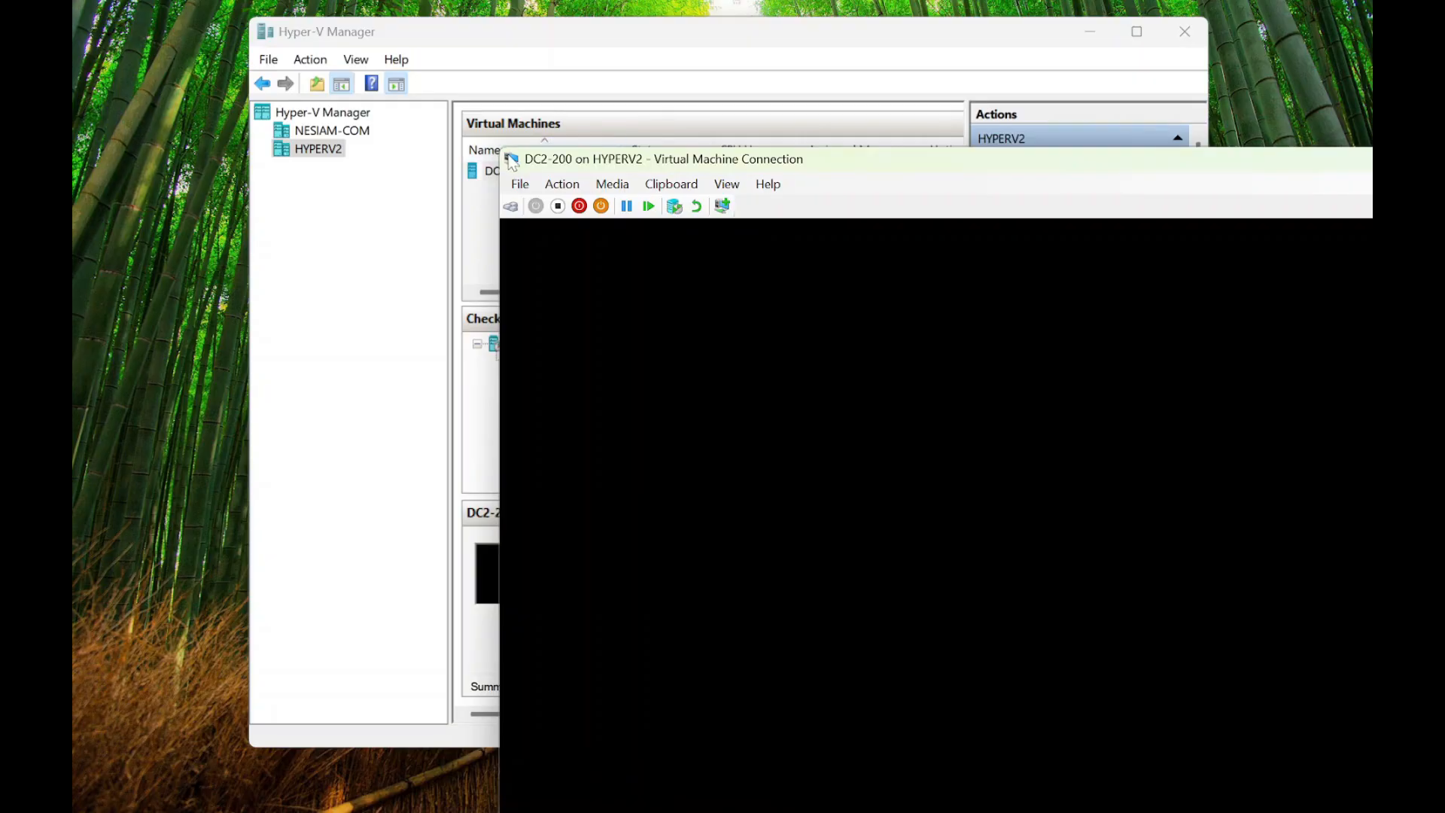
- Sign in to DC2-200 as NESIAM\Administrator with the account password
{"action": "left_click_drag", "start_coordinate": [557, 163], "coordinate": [460, 63]}
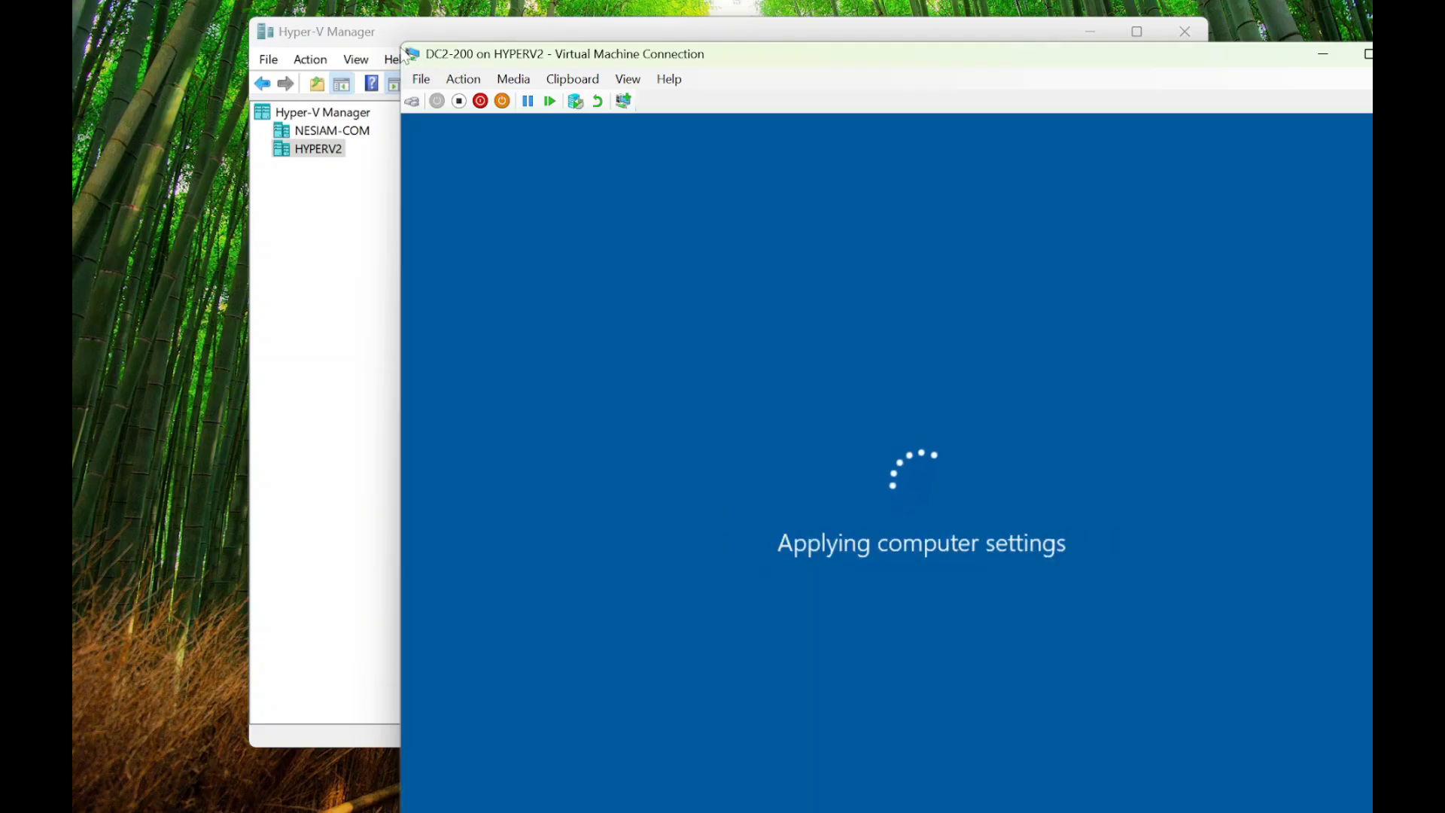
{"action": "left_click_drag", "start_coordinate": [472, 64], "coordinate": [282, 40]}
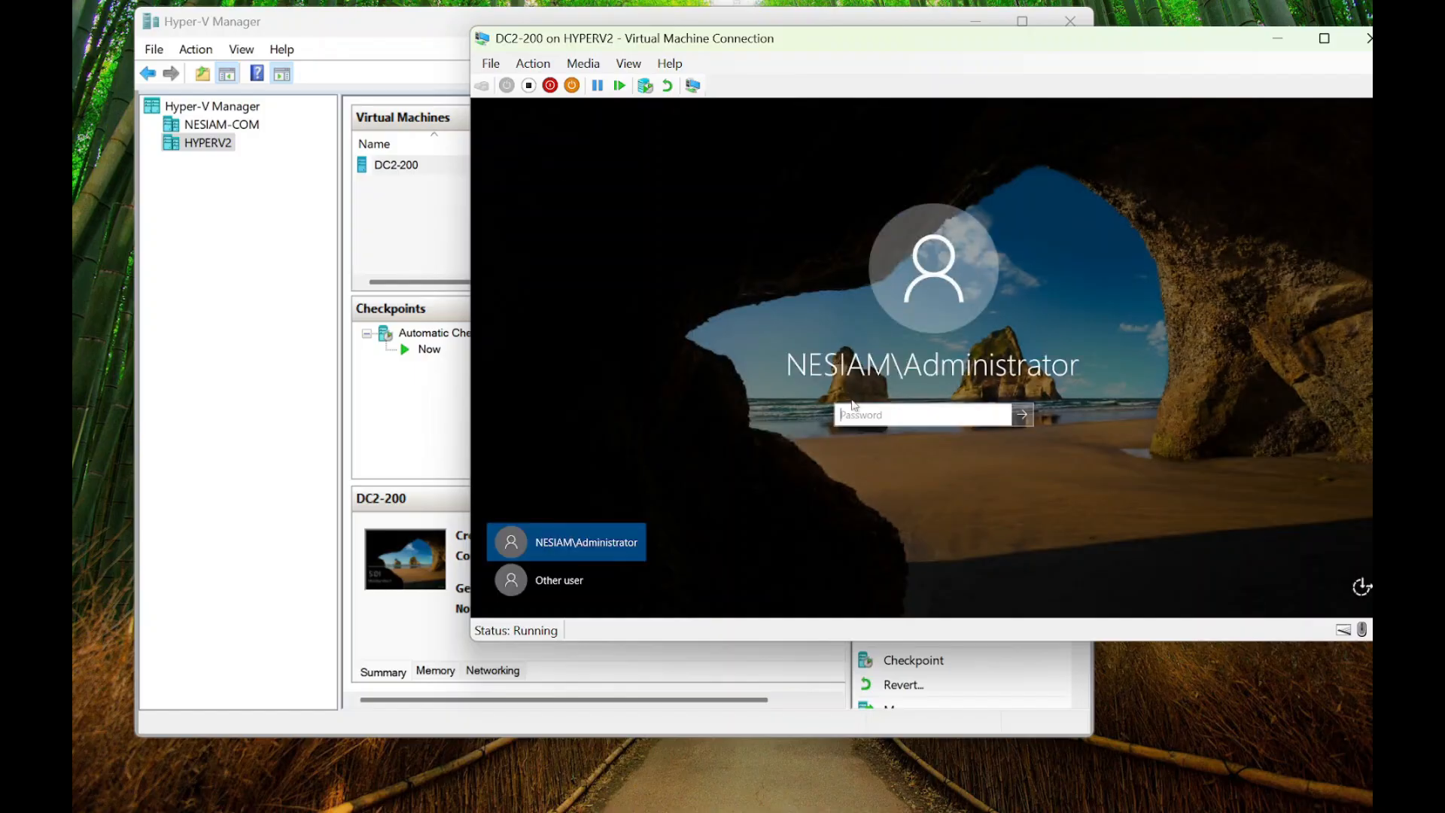
{"action": "type", "text": "•••••••••••••"}
{"action": "key", "text": "Return"}
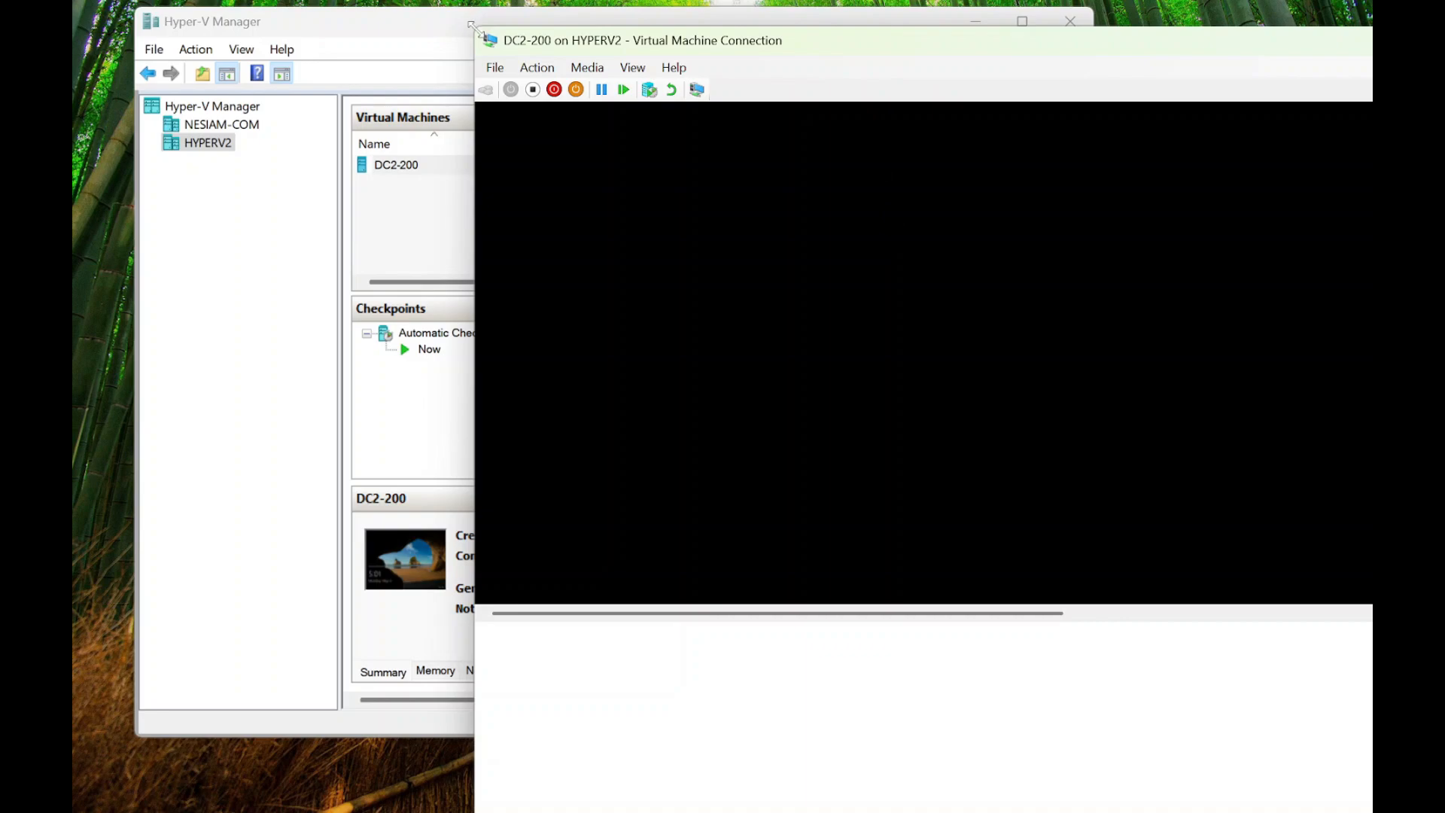
- Position the connection window so the guest desktop is fully visible, and close the Windows Admin Center notice and Server Manager
{"action": "left_click_drag", "start_coordinate": [477, 28], "coordinate": [672, 202]}
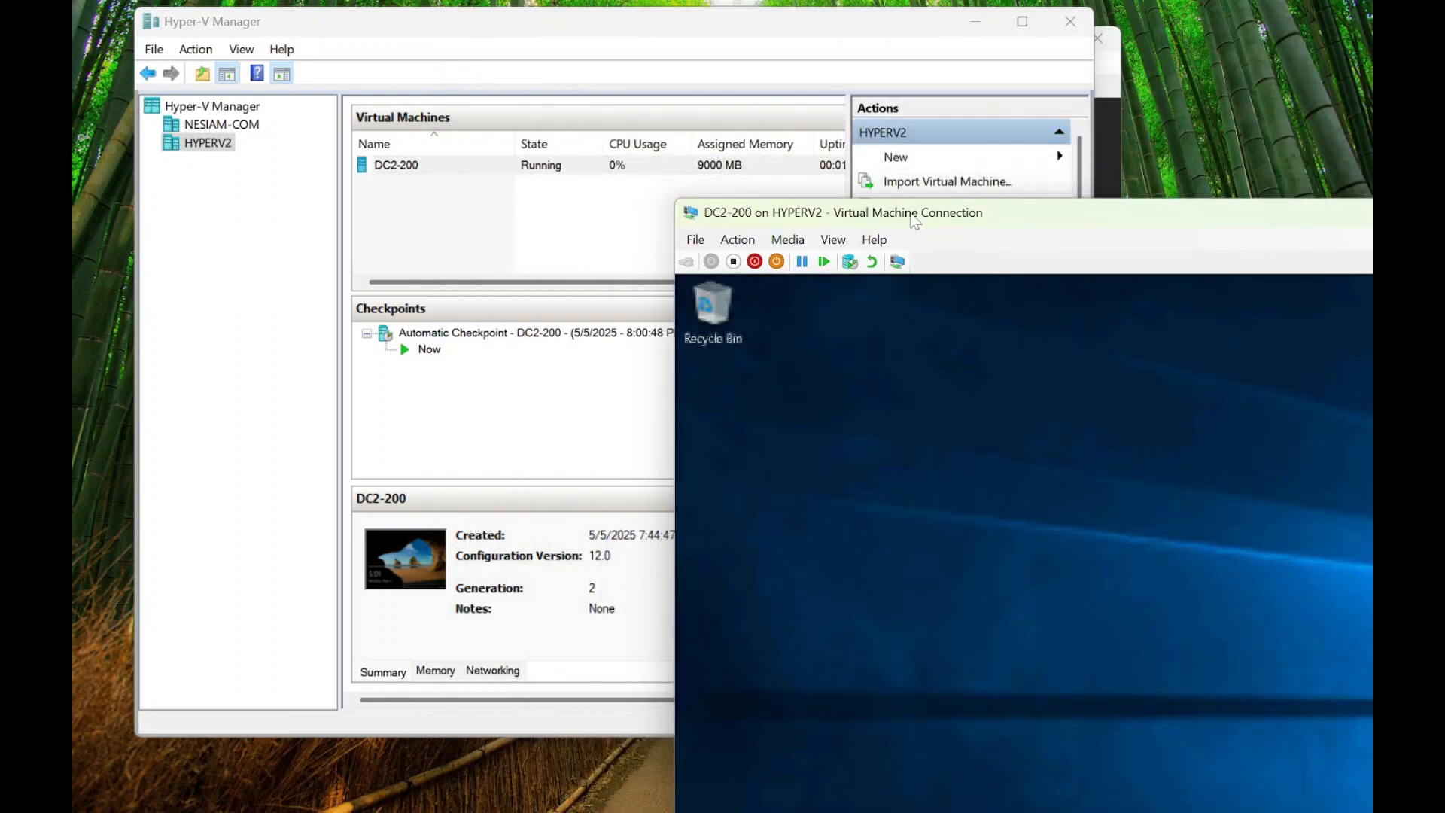
{"action": "left_click_drag", "start_coordinate": [909, 221], "coordinate": [683, 69]}
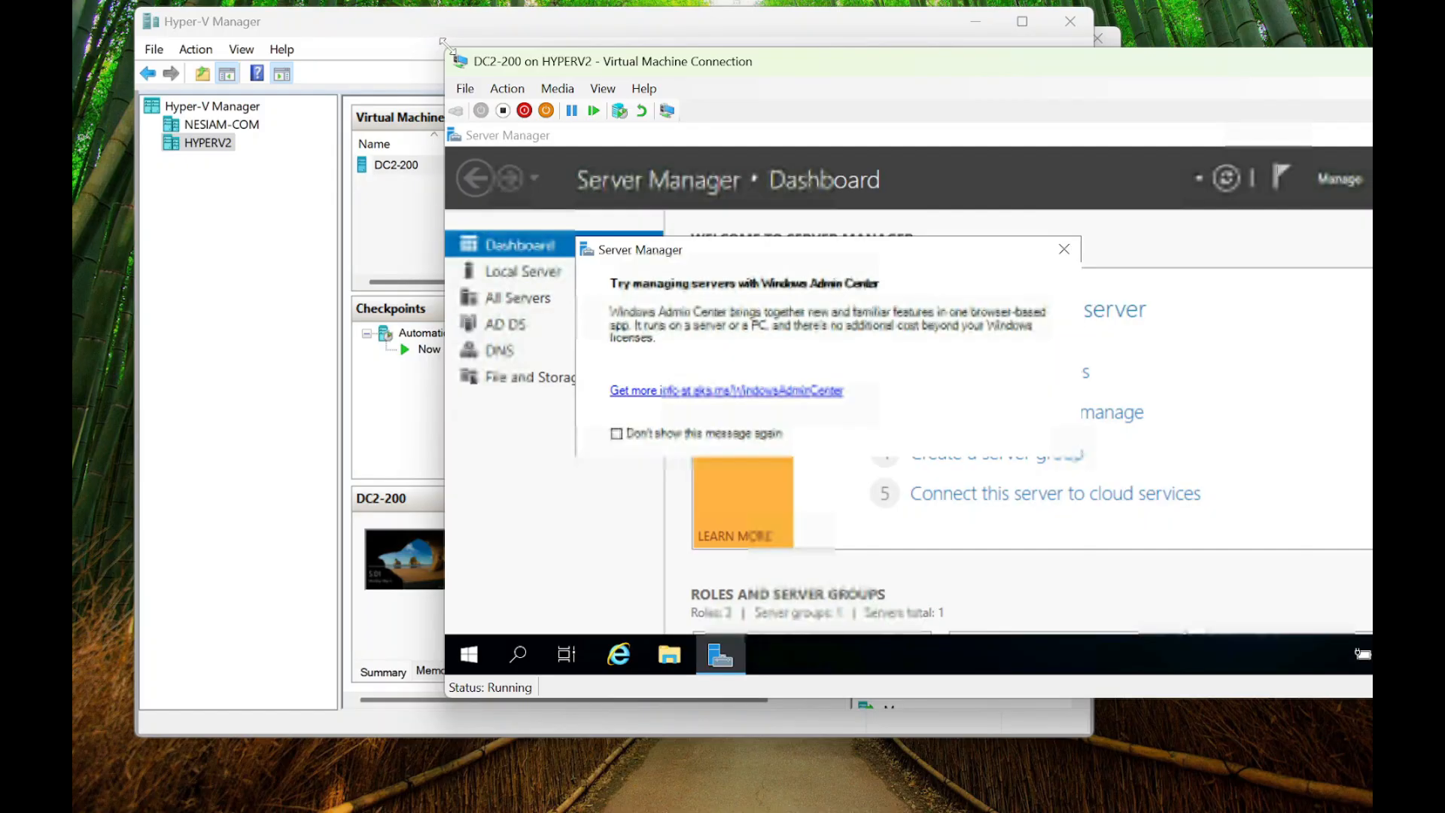
{"action": "left_click_drag", "start_coordinate": [444, 43], "coordinate": [651, 44]}
{"action": "left_click_drag", "start_coordinate": [995, 61], "coordinate": [761, 49]}
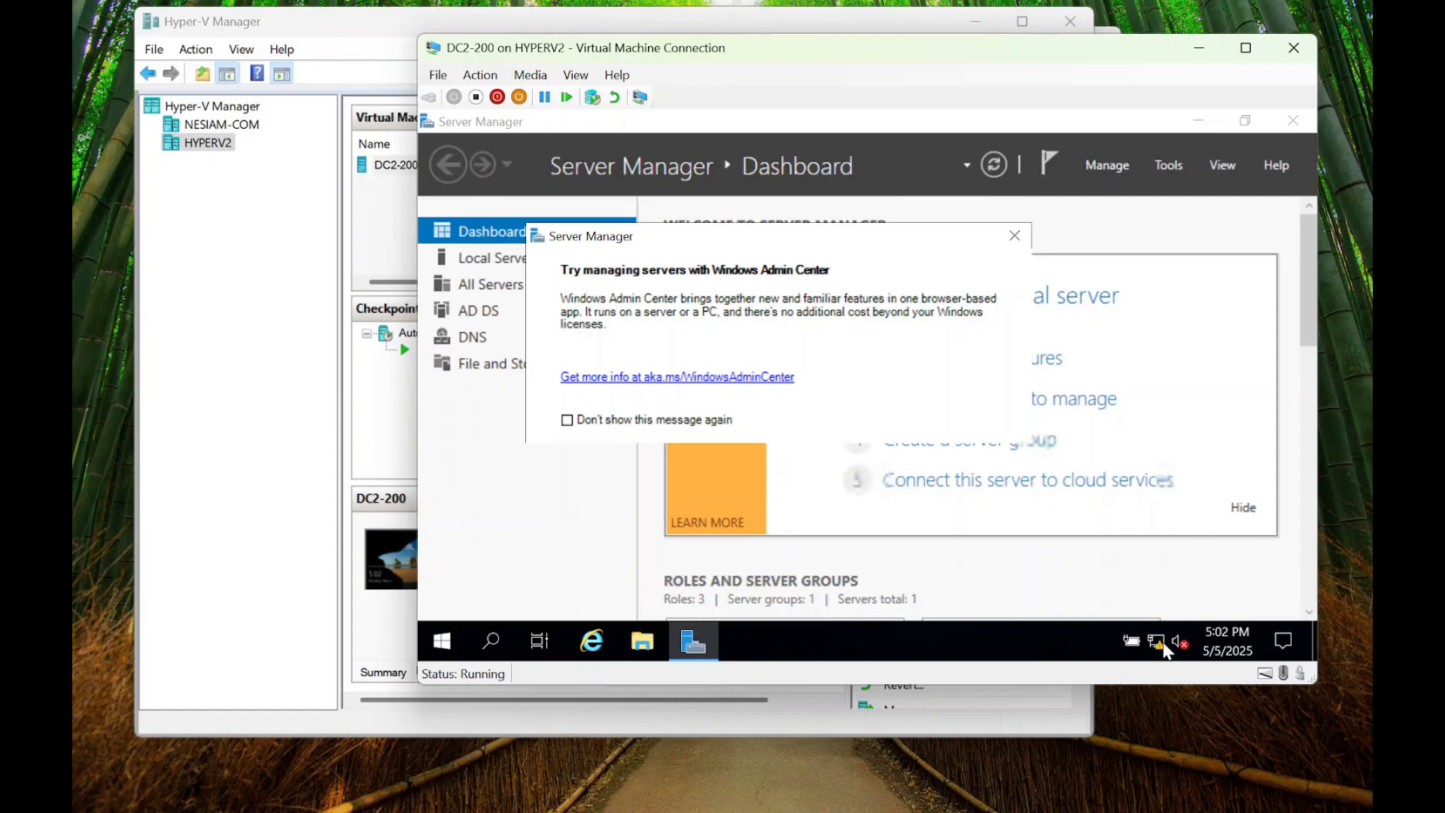
{"action": "mouse_move", "coordinate": [1165, 651]}
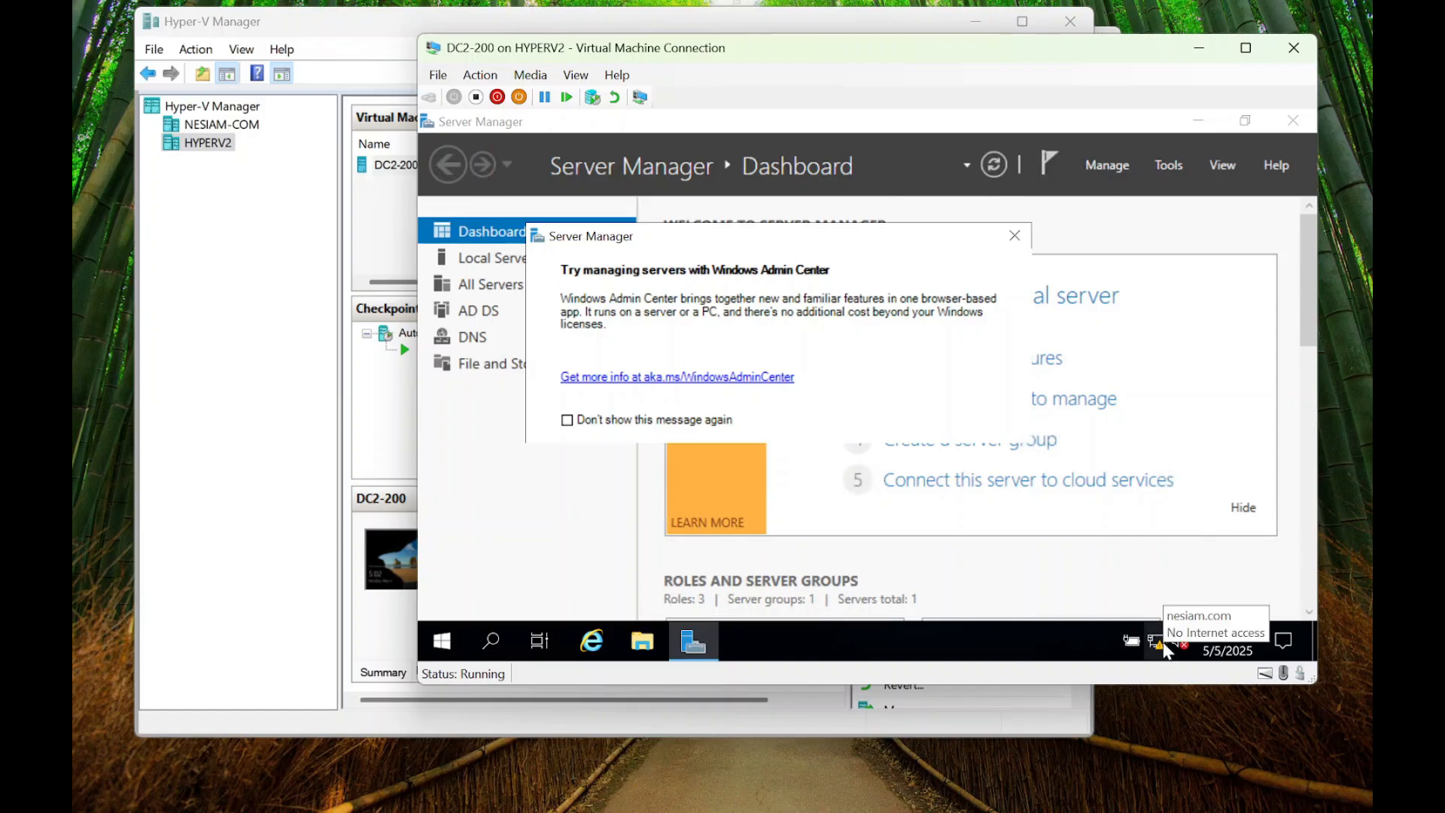
{"action": "left_click", "coordinate": [1016, 237]}
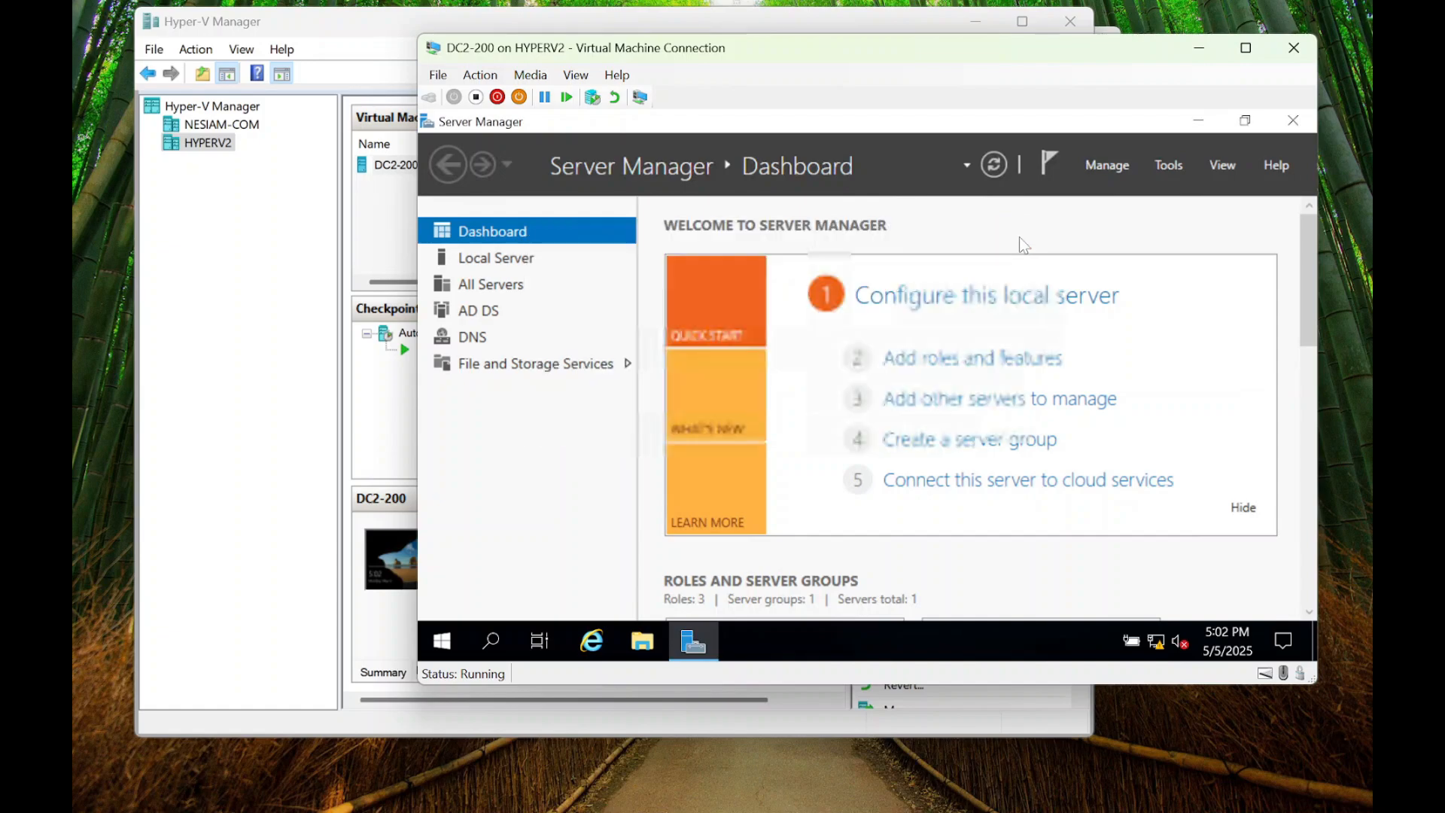
{"action": "left_click", "coordinate": [1299, 126]}
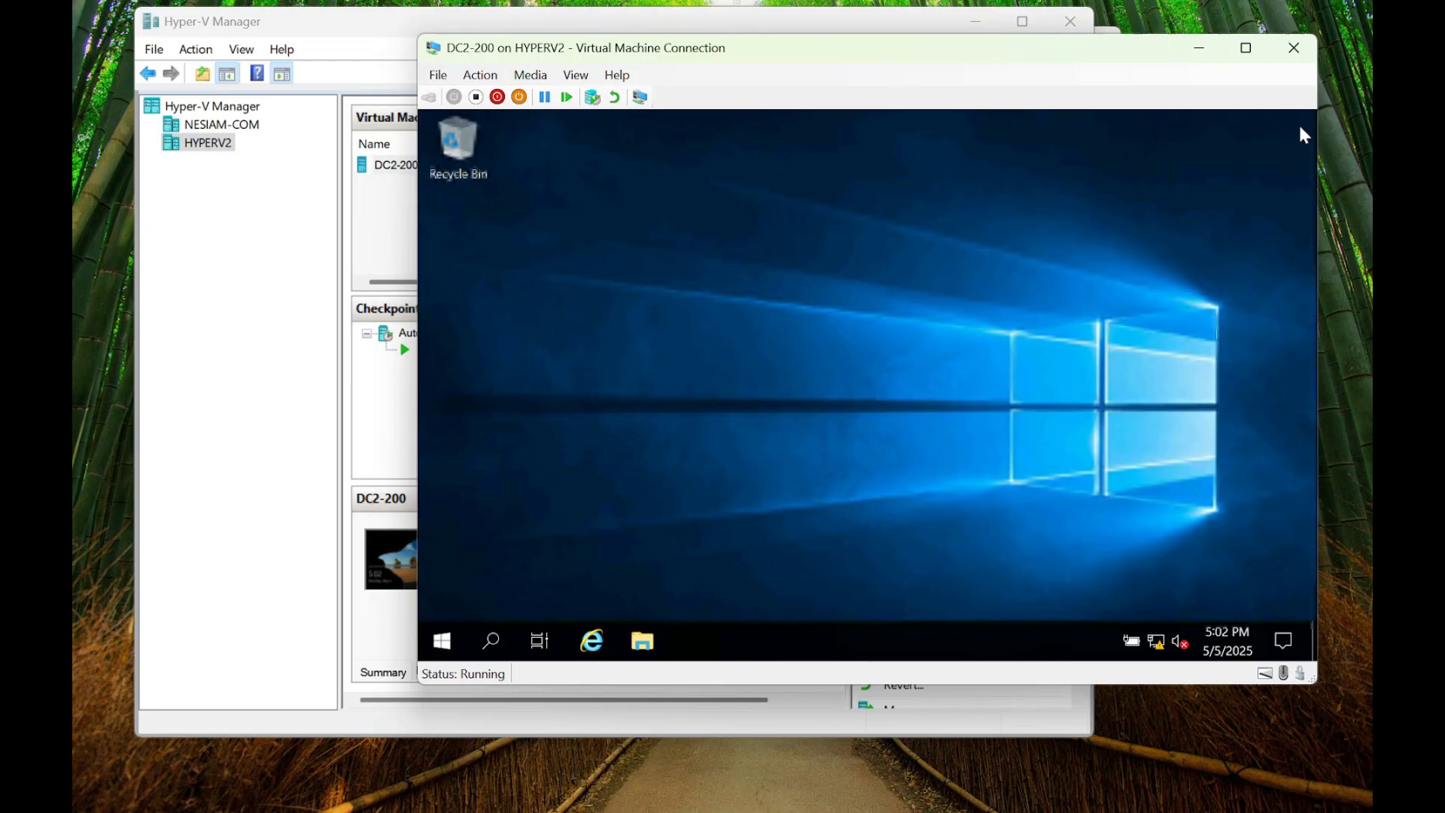
- Open Command Prompt inside DC2-200 and check its IP configuration with ipconfig
{"action": "left_click", "coordinate": [442, 642]}
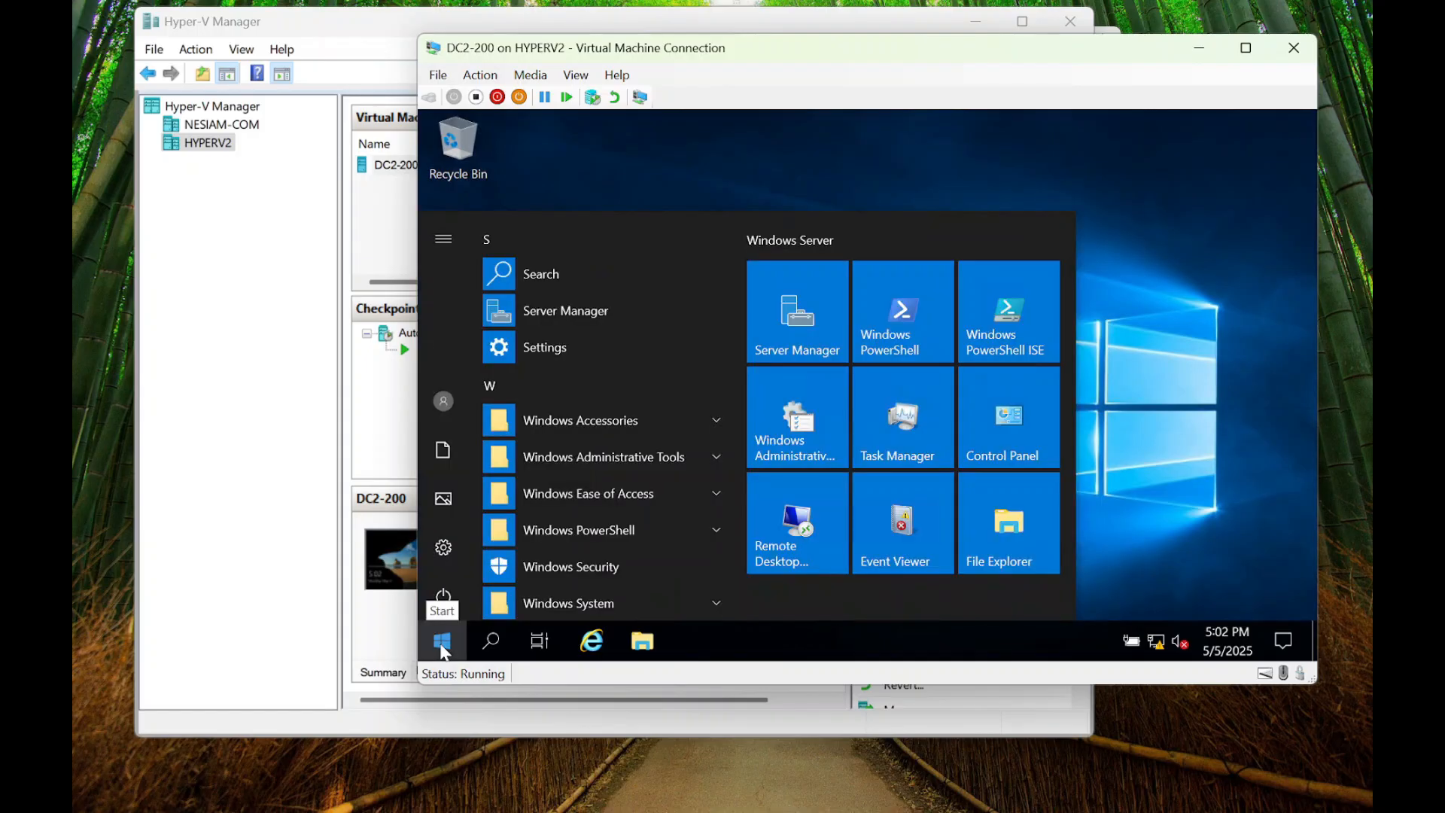
{"action": "type", "text": "cmd"}
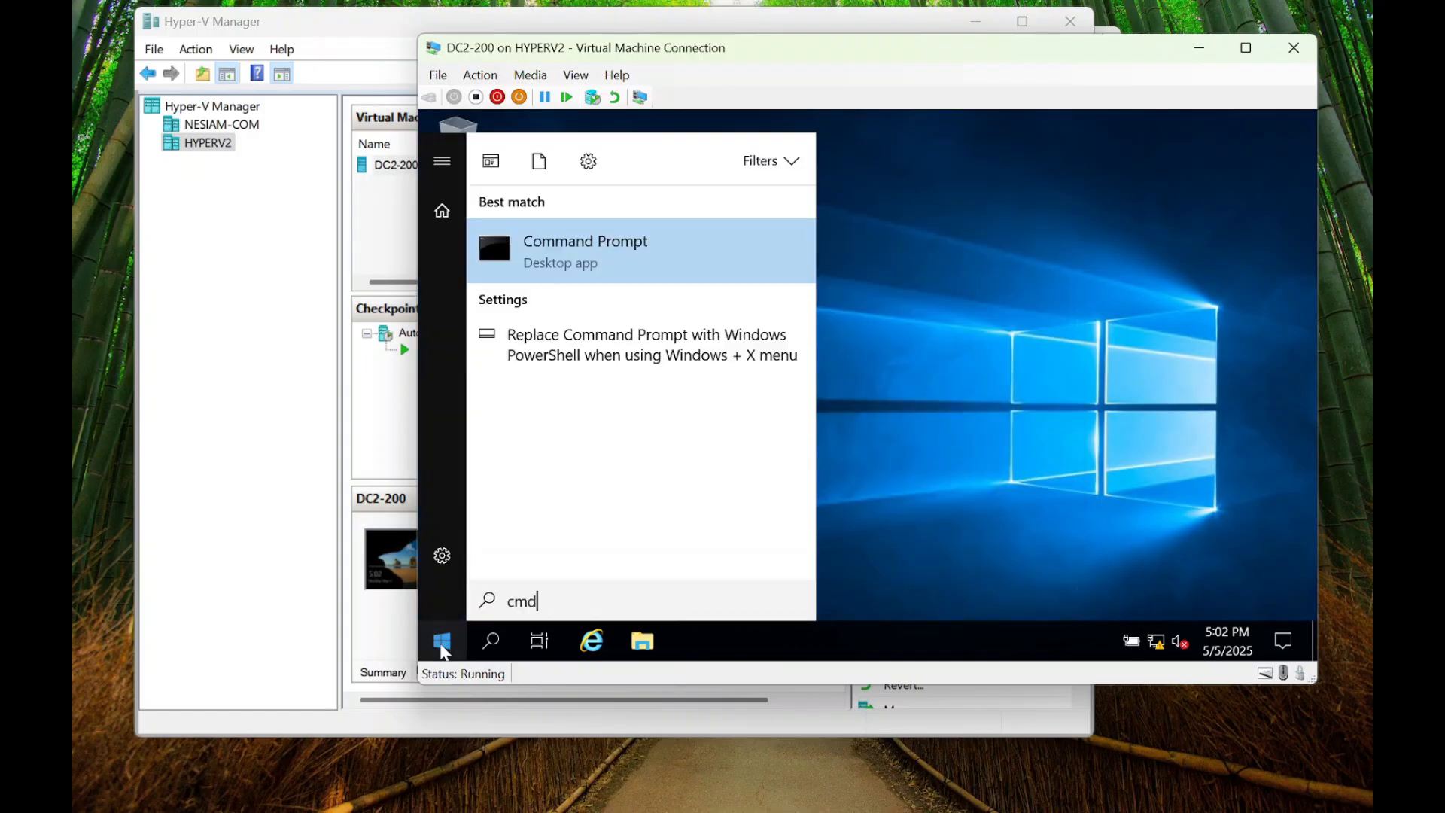
{"action": "left_click", "coordinate": [644, 241]}
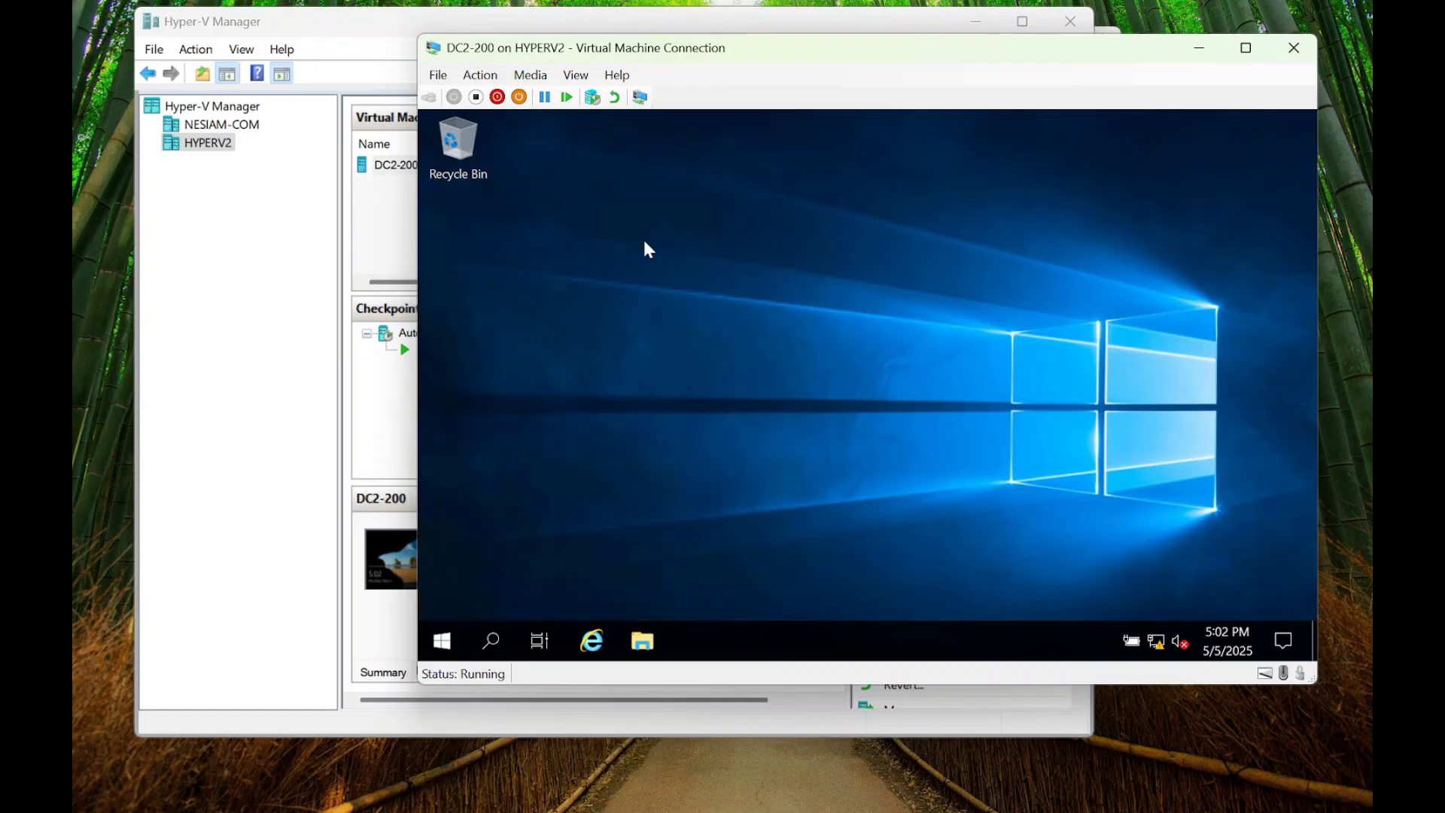
{"action": "type", "text": "ipconfig"}
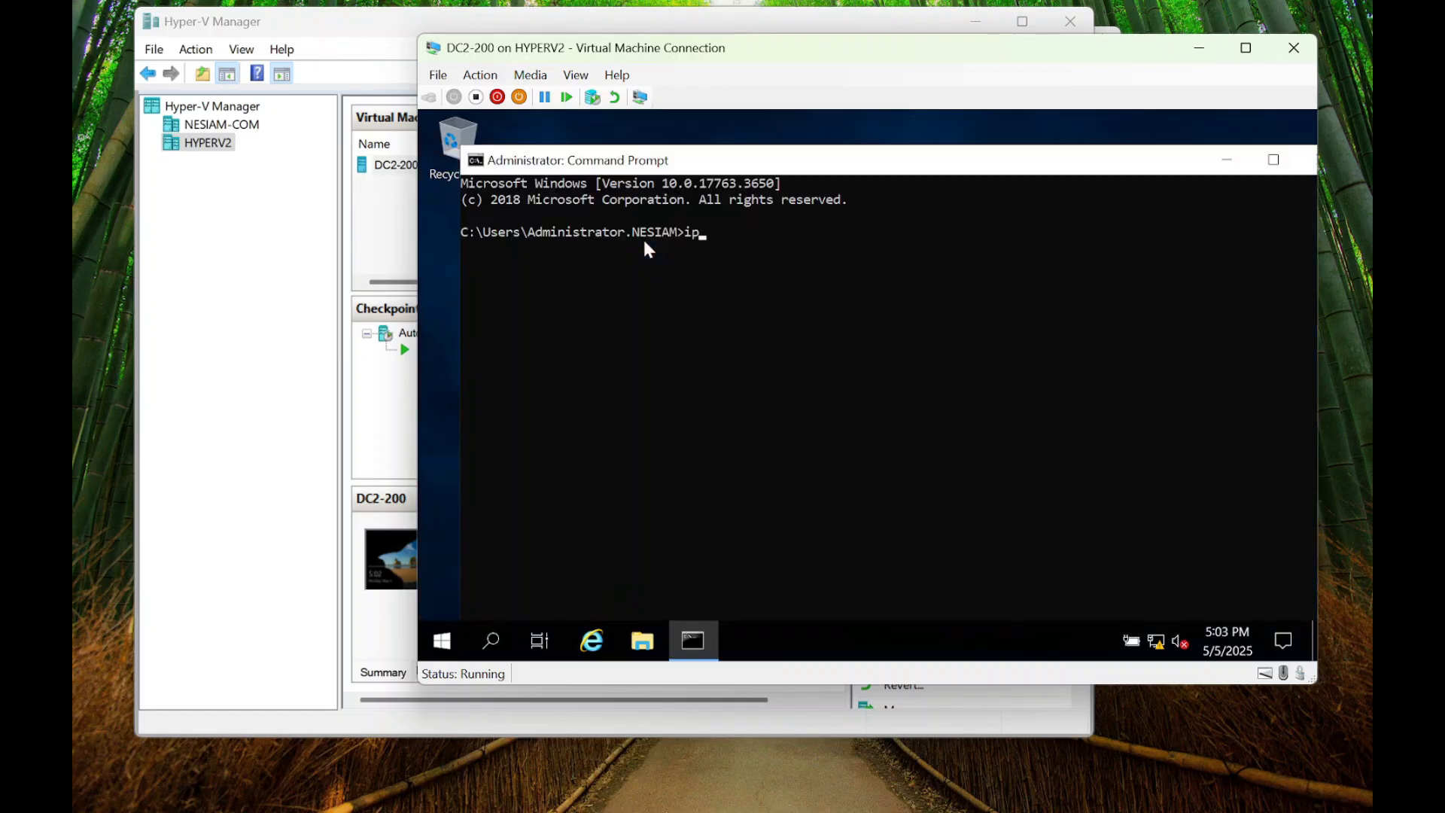
{"action": "key", "text": "Return"}
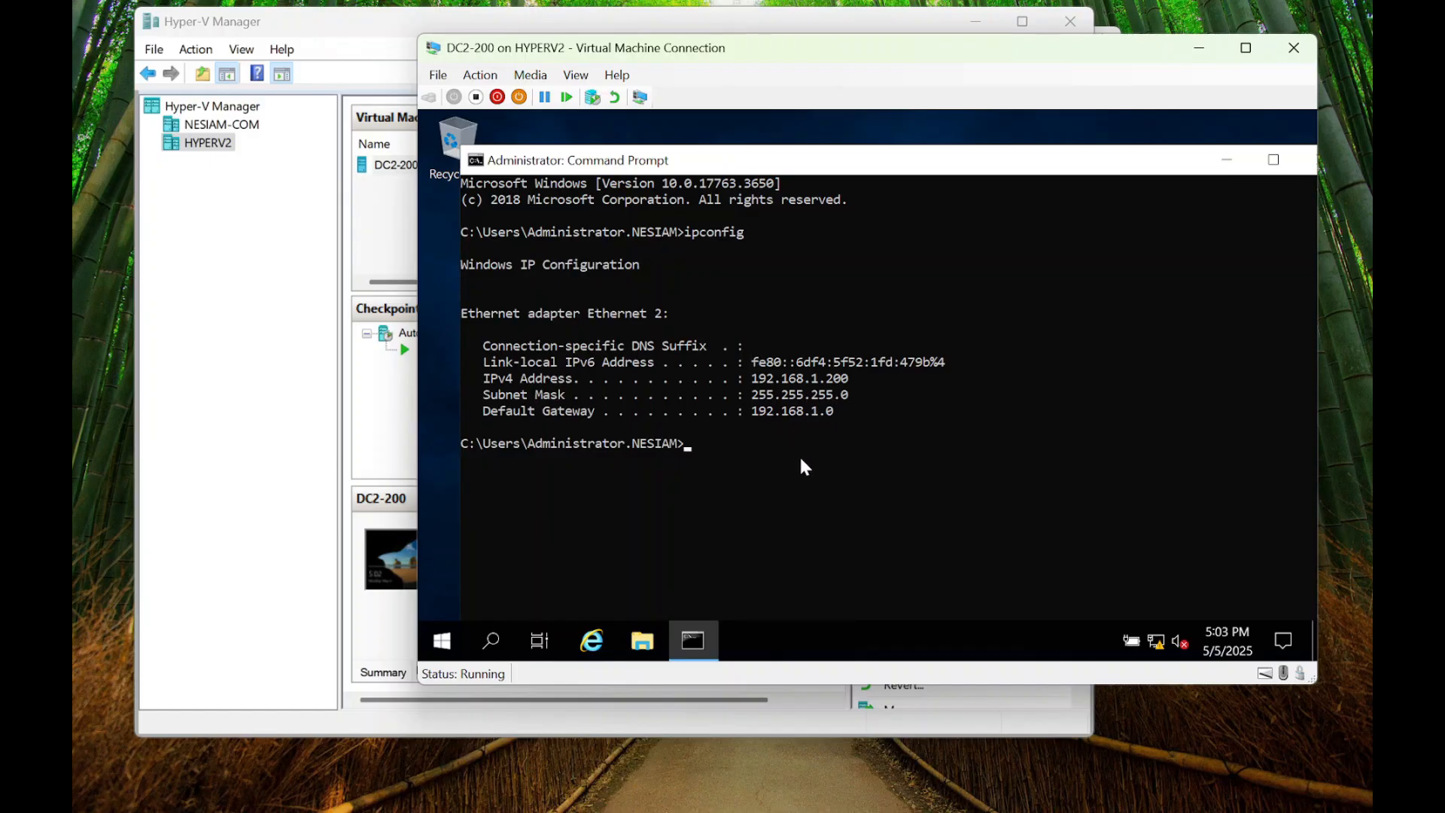
- Check the computer name and the signed-in account of DC2-200 with the hostname and whoami commands
{"action": "type", "text": "hostname"}
{"action": "key", "text": "Return"}
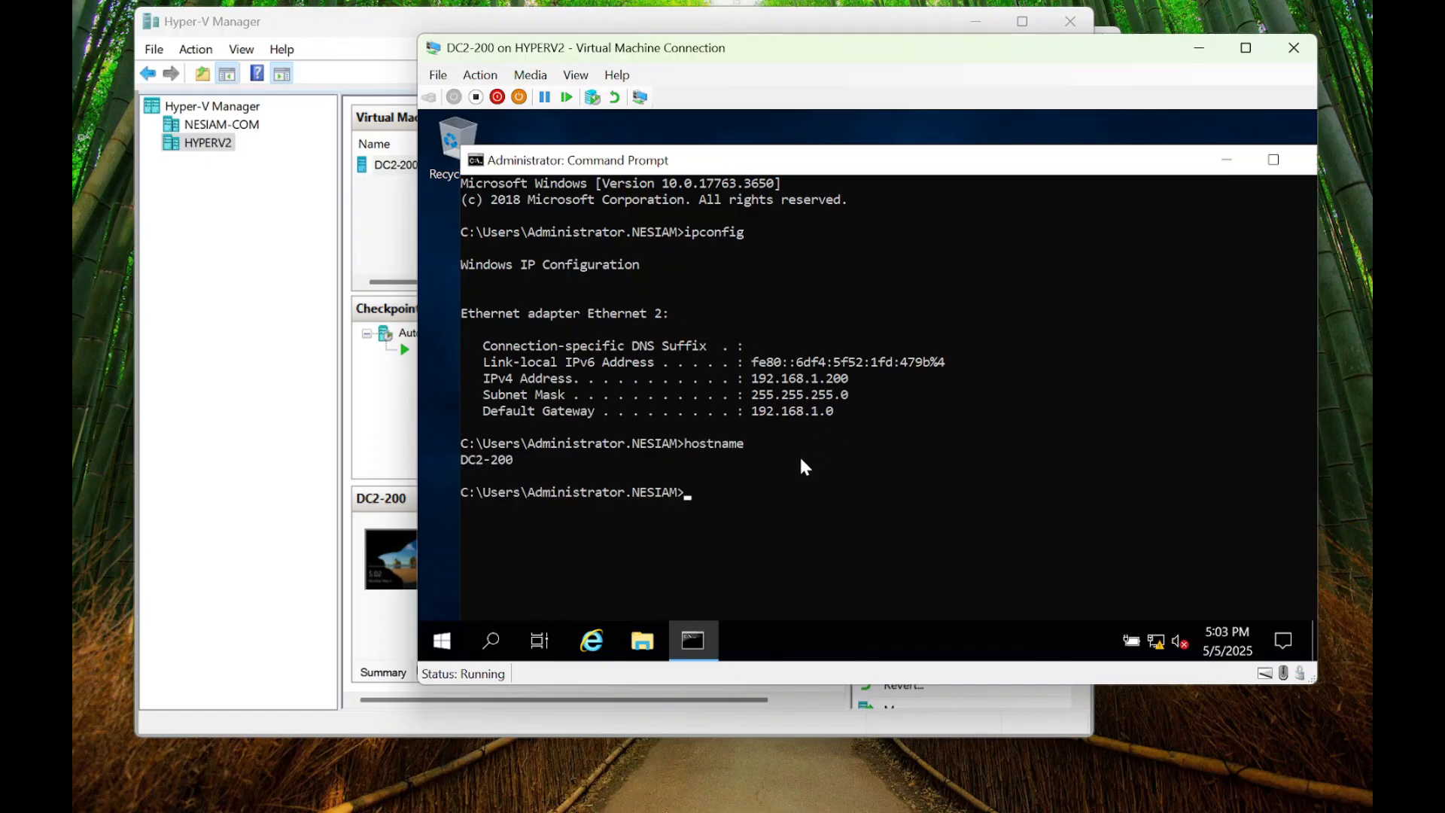
{"action": "type", "text": "howmai"}
{"action": "key", "text": "Return"}
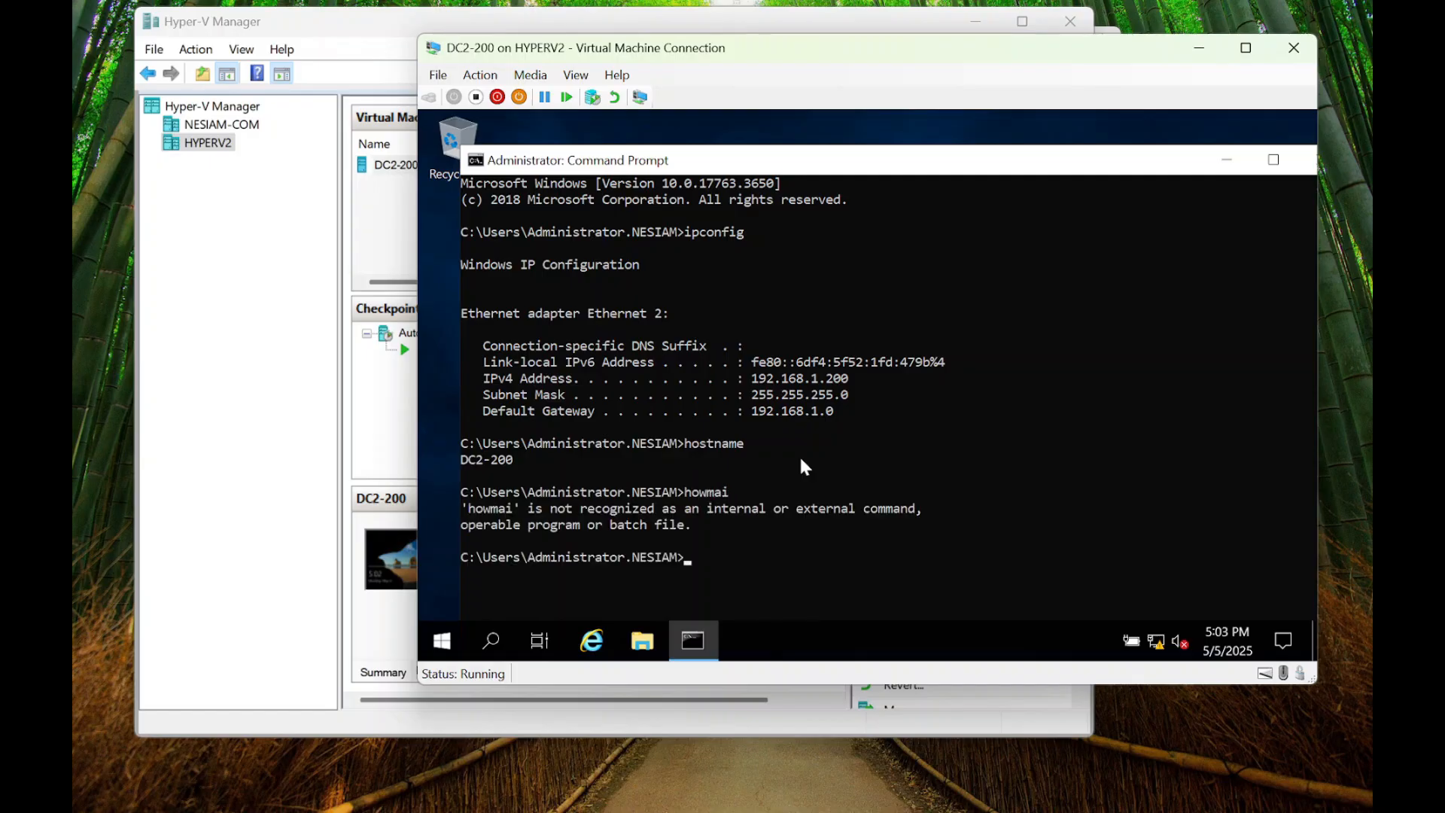
{"action": "type", "text": "whoami"}
{"action": "key", "text": "Return"}
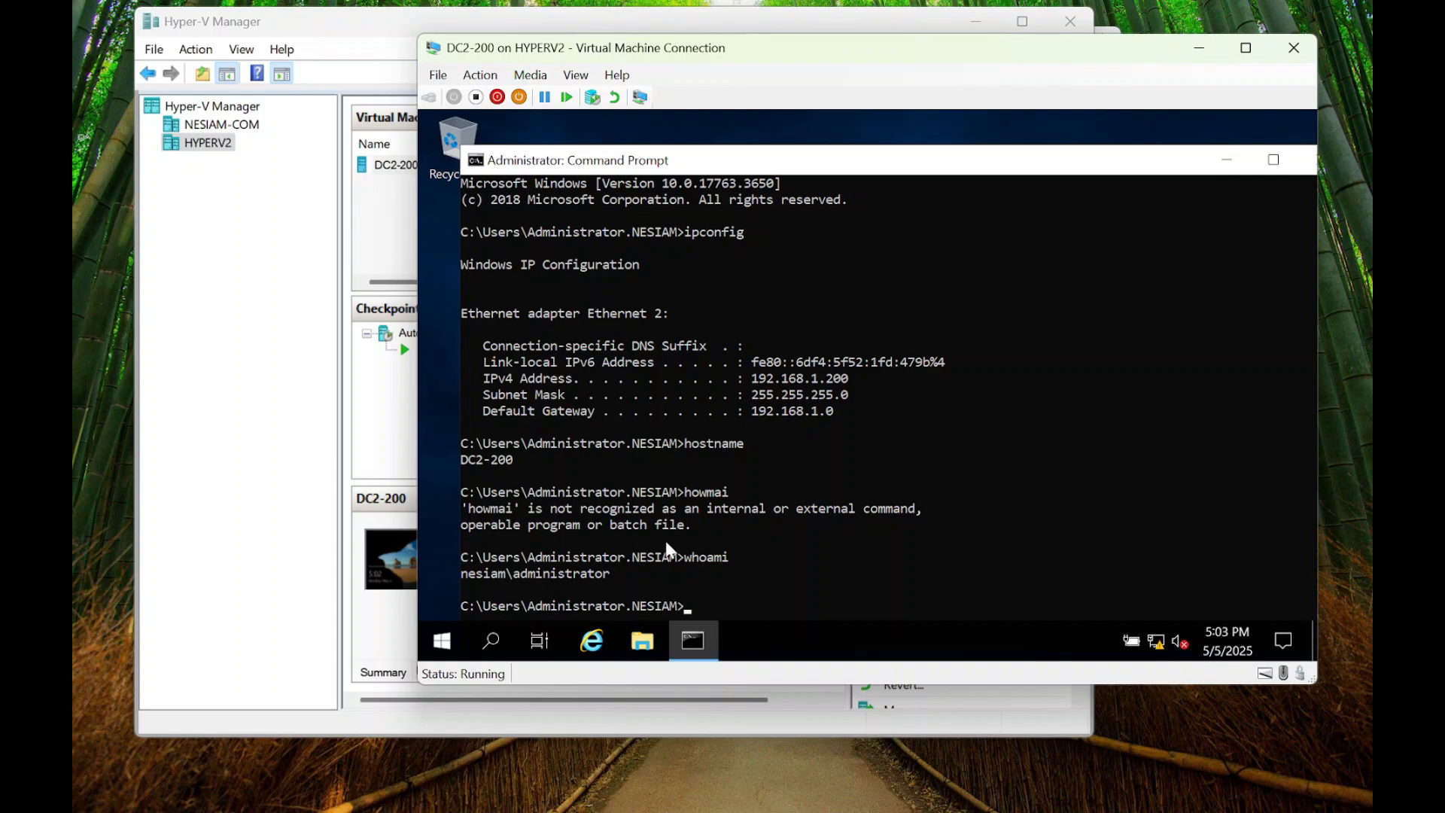
- From inside DC2-200, open the network path \\dc1-199 through Run and browse its SYSVOL share
{"action": "left_click", "coordinate": [449, 625]}
{"action": "right_click", "coordinate": [449, 628]}
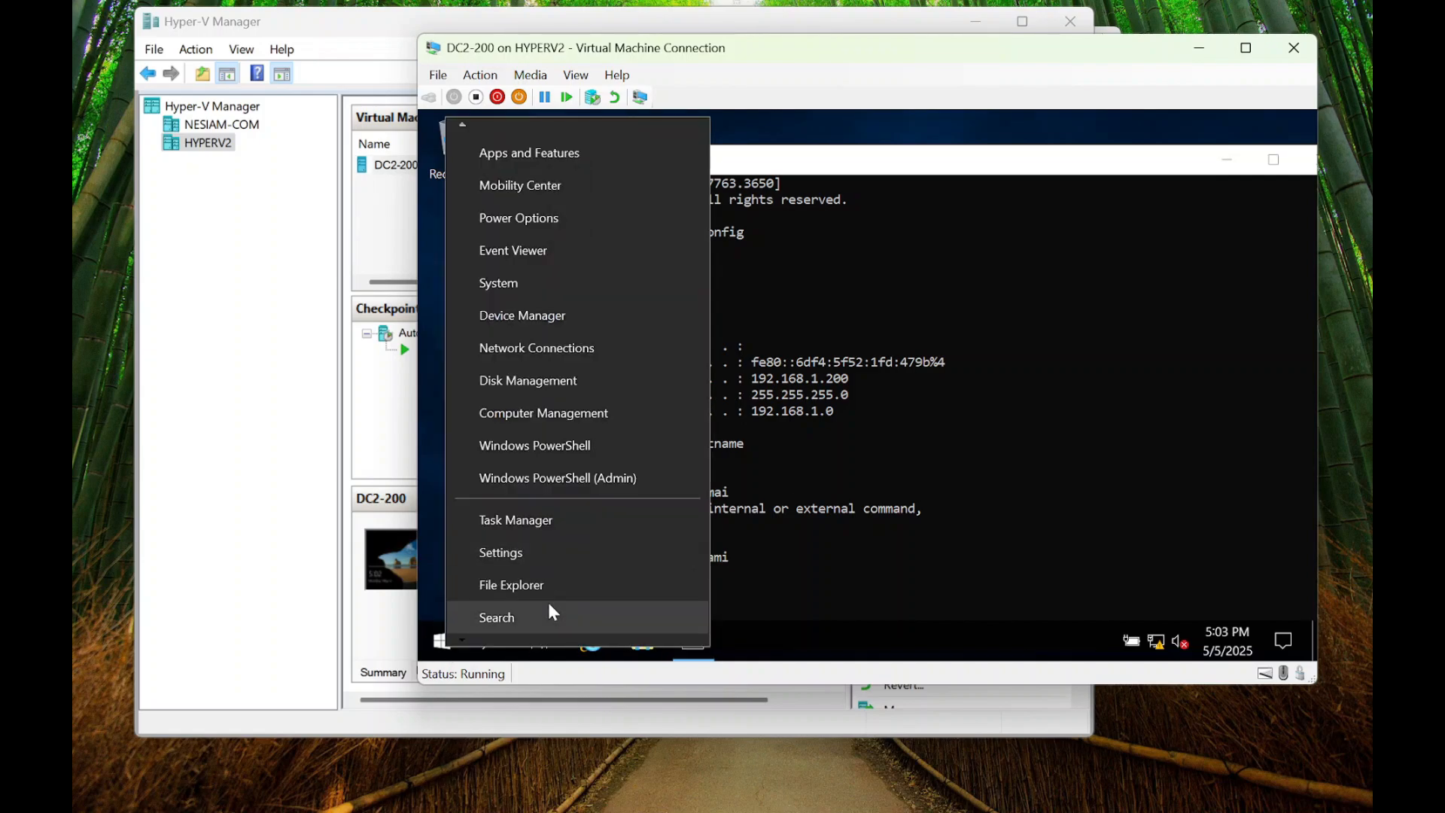
{"action": "scroll", "coordinate": [548, 604], "scroll_direction": "down", "scroll_amount": 1}
{"action": "left_click", "coordinate": [550, 609]}
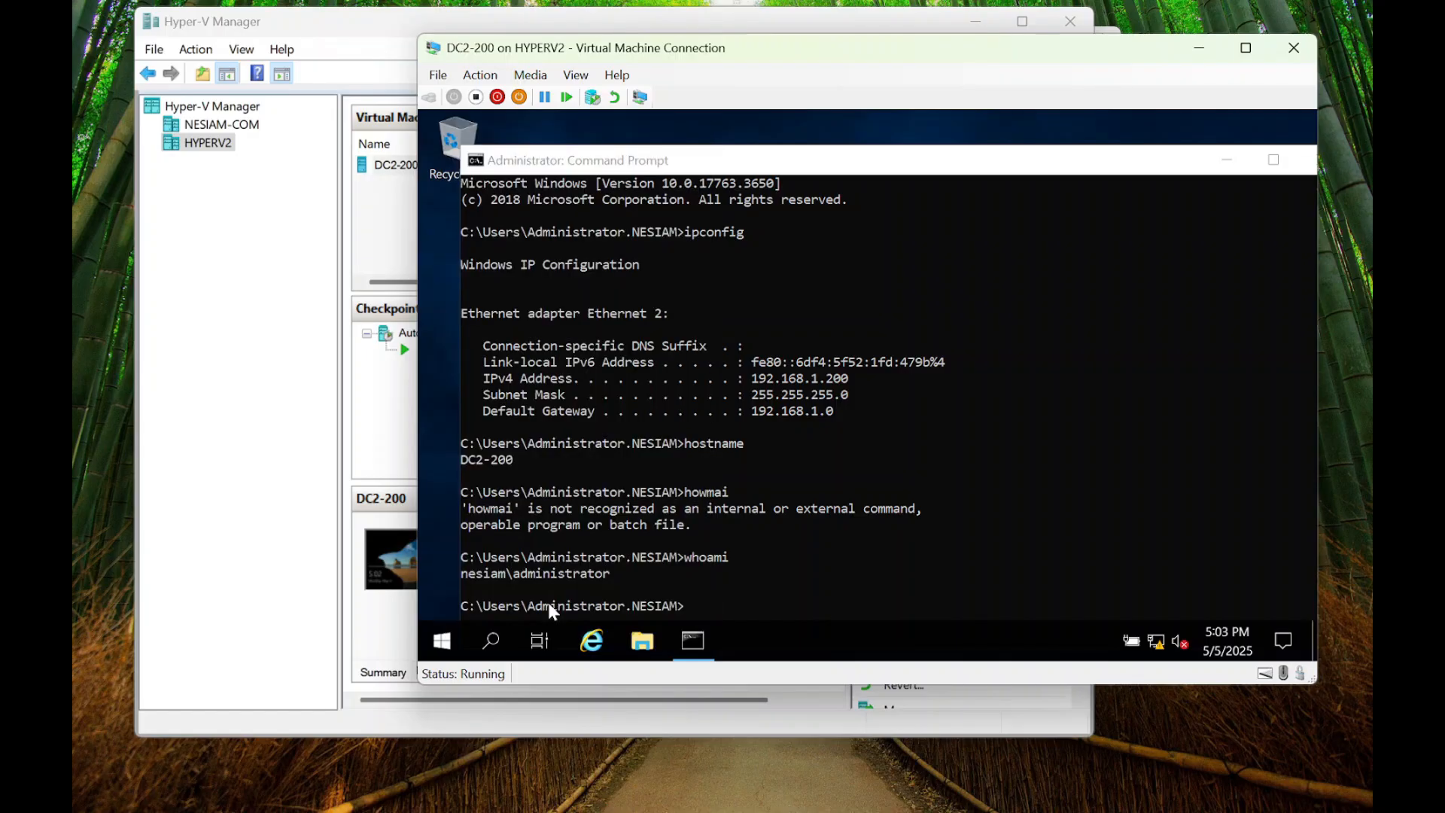
{"action": "type", "text": "\\\\"}
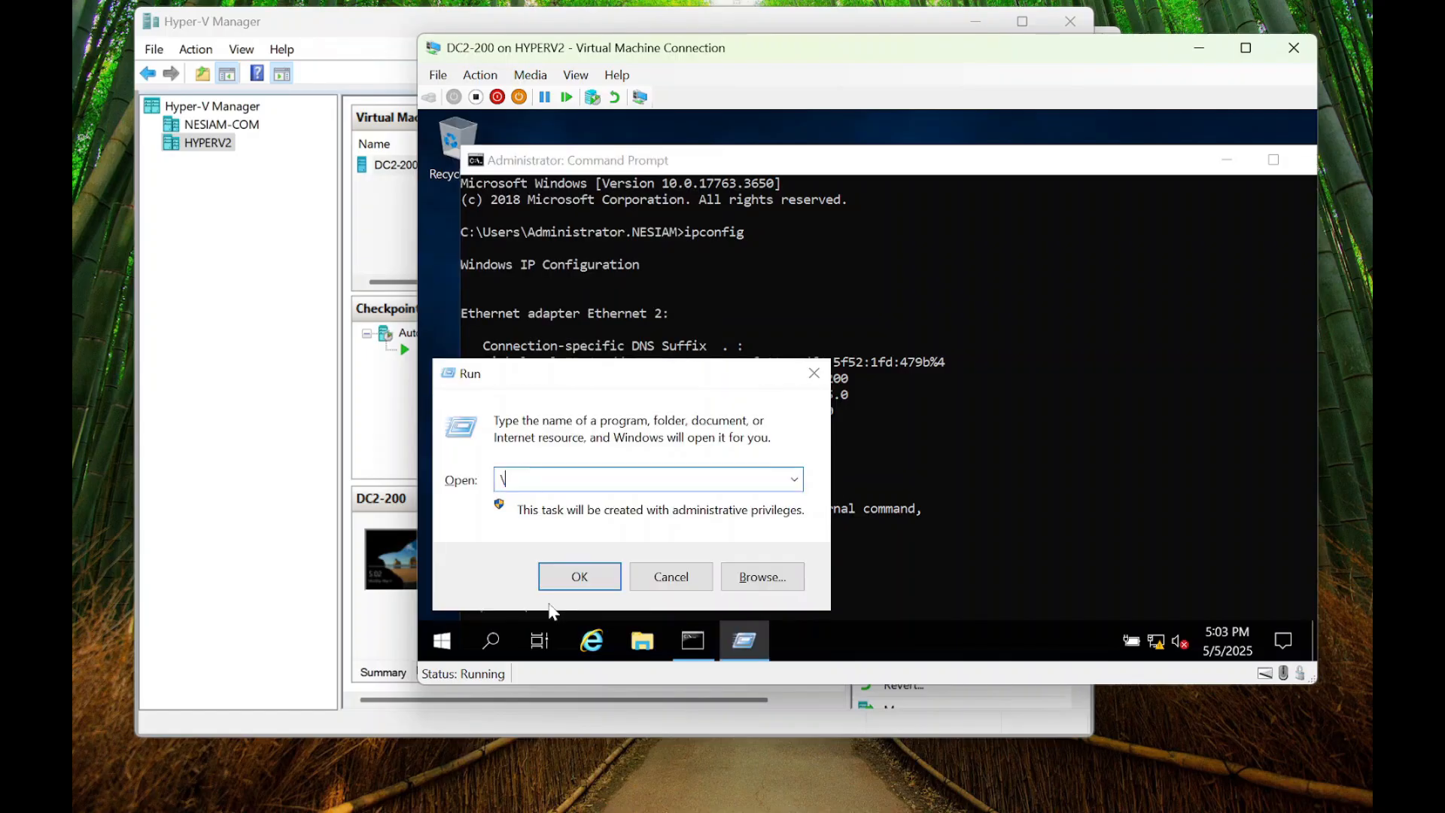
{"action": "type", "text": "dc1-199"}
{"action": "key", "text": "Return"}
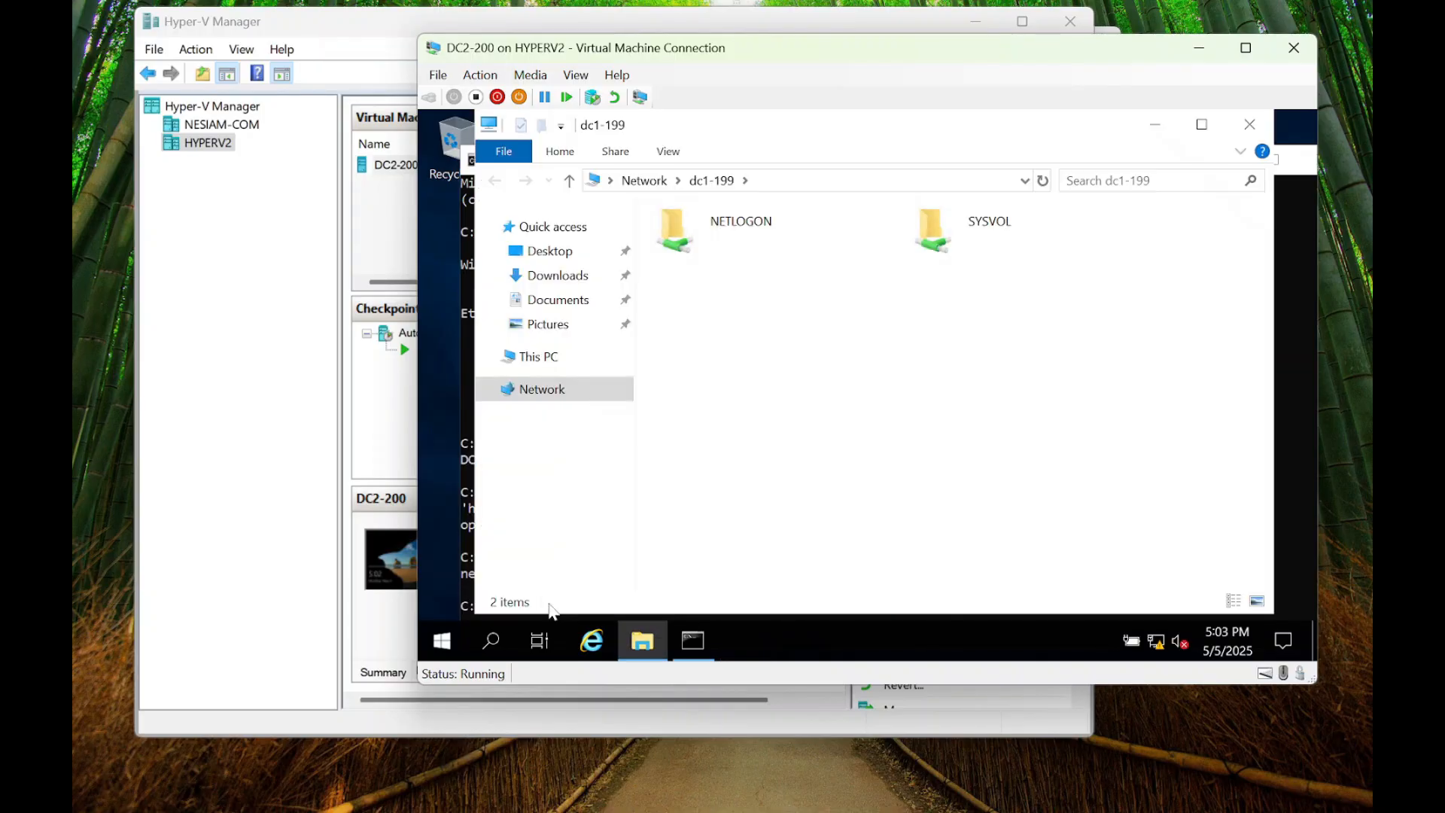
{"action": "left_click", "coordinate": [975, 237]}
{"action": "double_click", "coordinate": [975, 237]}
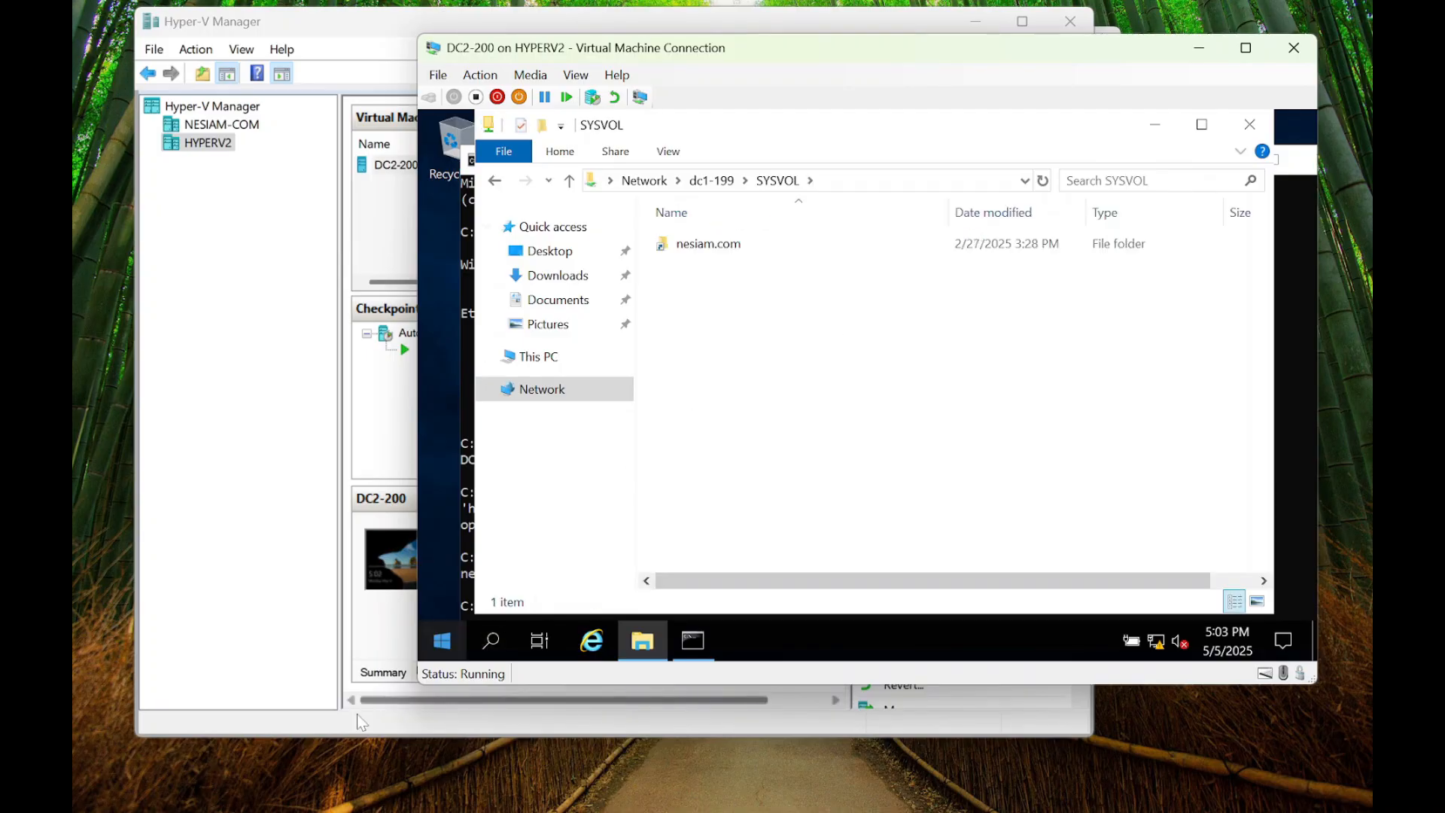
- On the host computer, open Command Prompt, test connectivity with ping dc2-200, and close the prompt
{"action": "mouse_move", "coordinate": [336, 804]}
{"action": "right_click", "coordinate": [494, 792]}
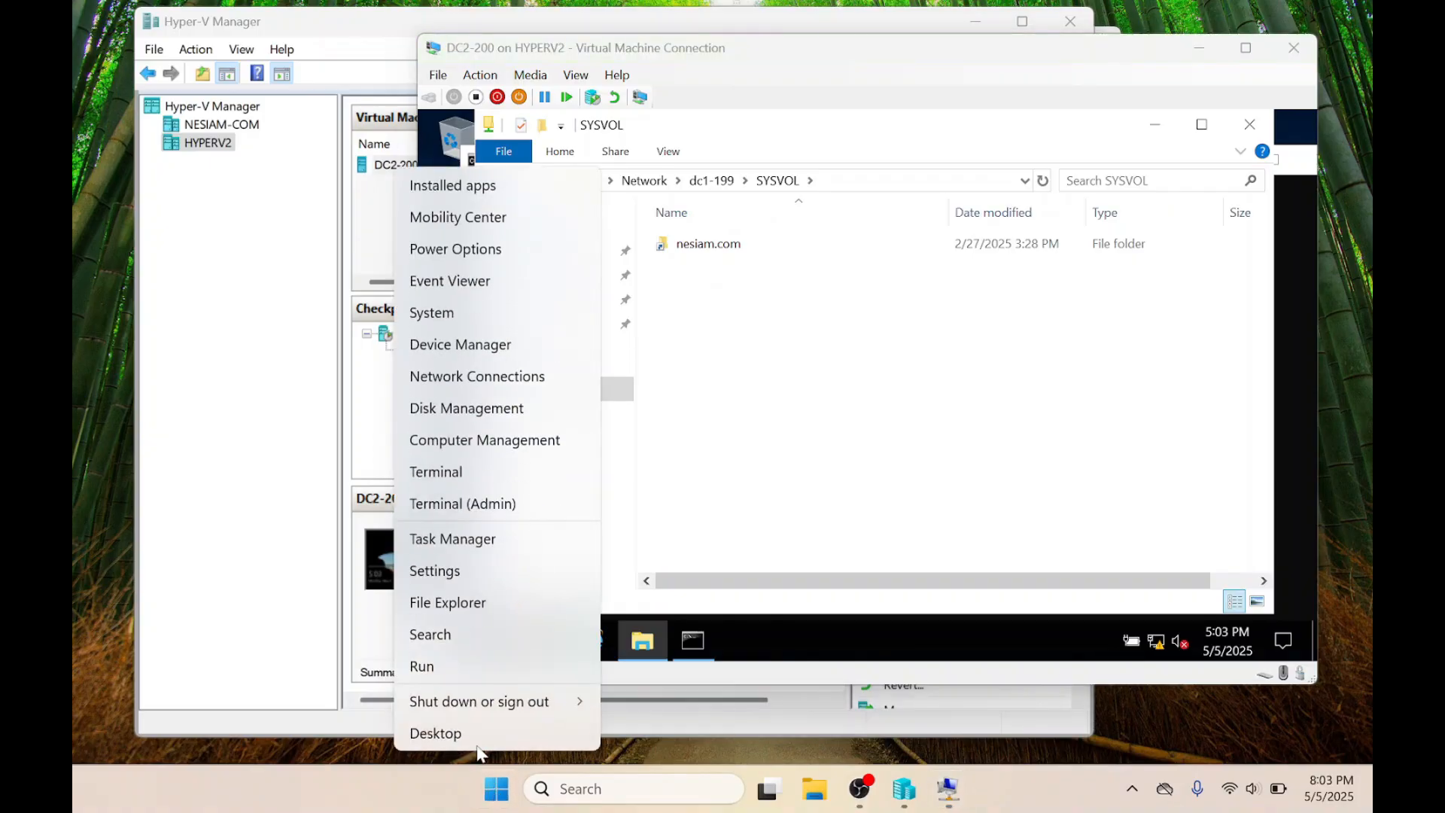
{"action": "left_click", "coordinate": [447, 671]}
{"action": "type", "text": "cmd"}
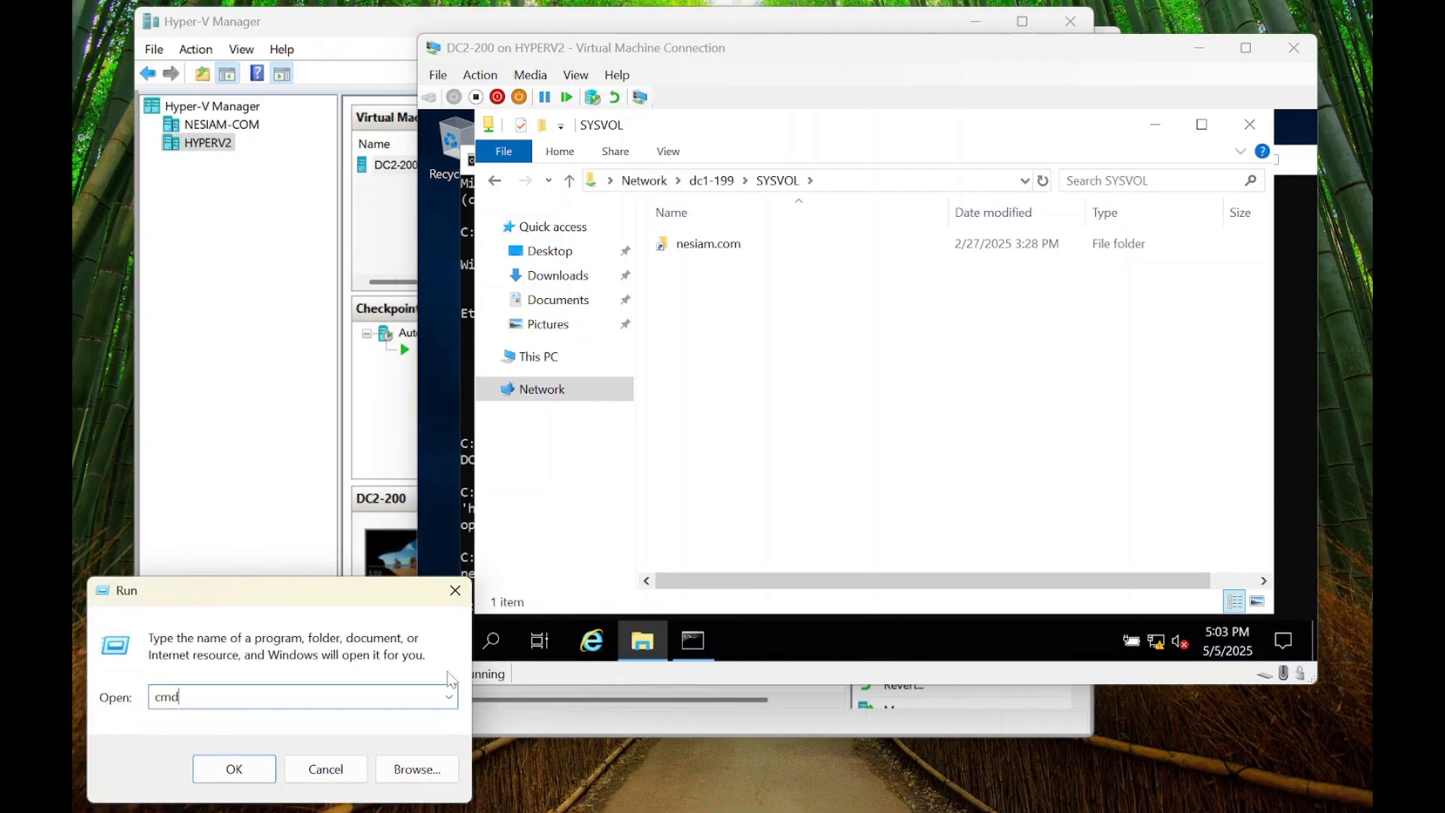
{"action": "key", "text": "Return"}
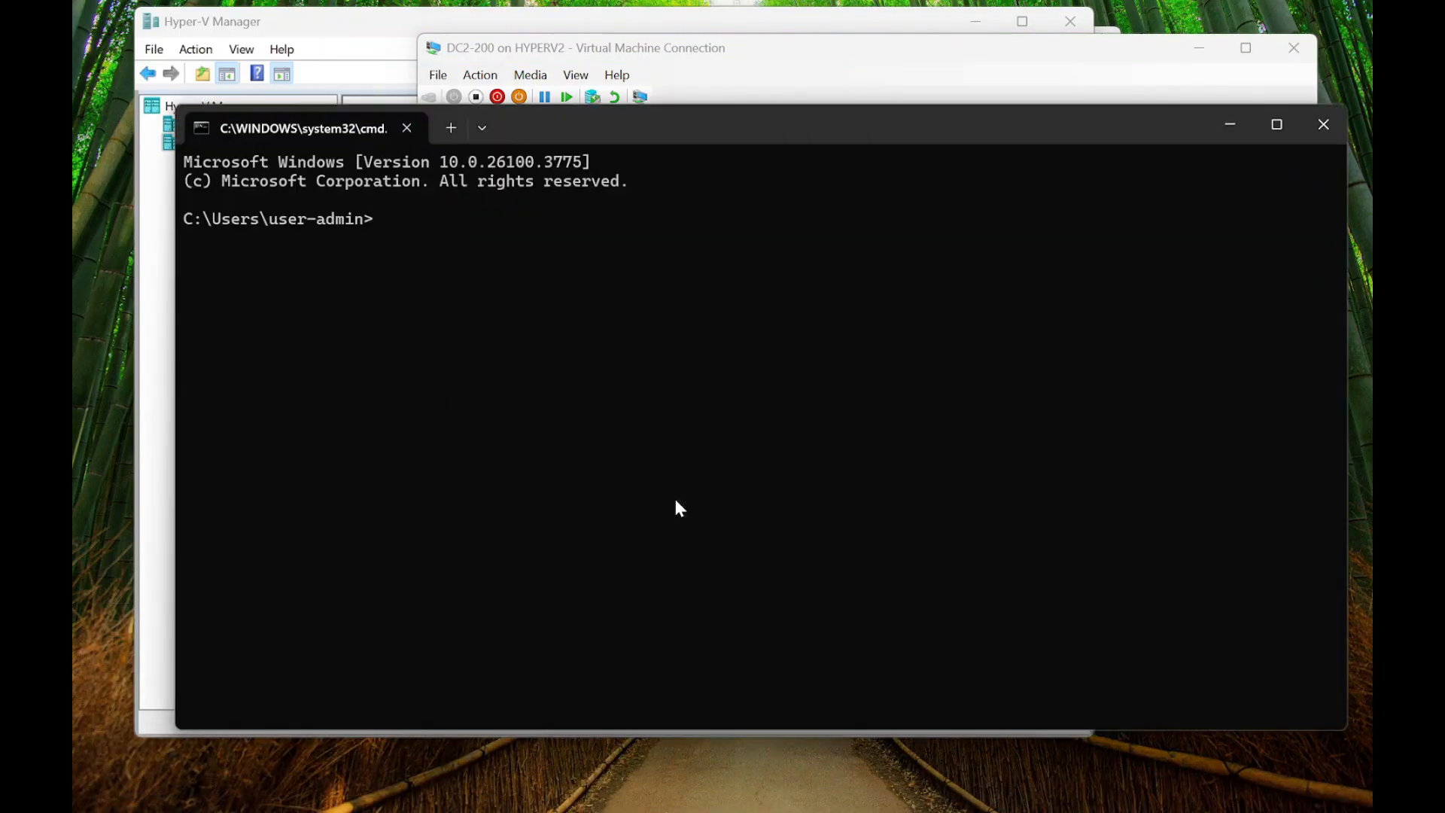
{"action": "type", "text": "ping dc2-200"}
{"action": "key", "text": "Return"}
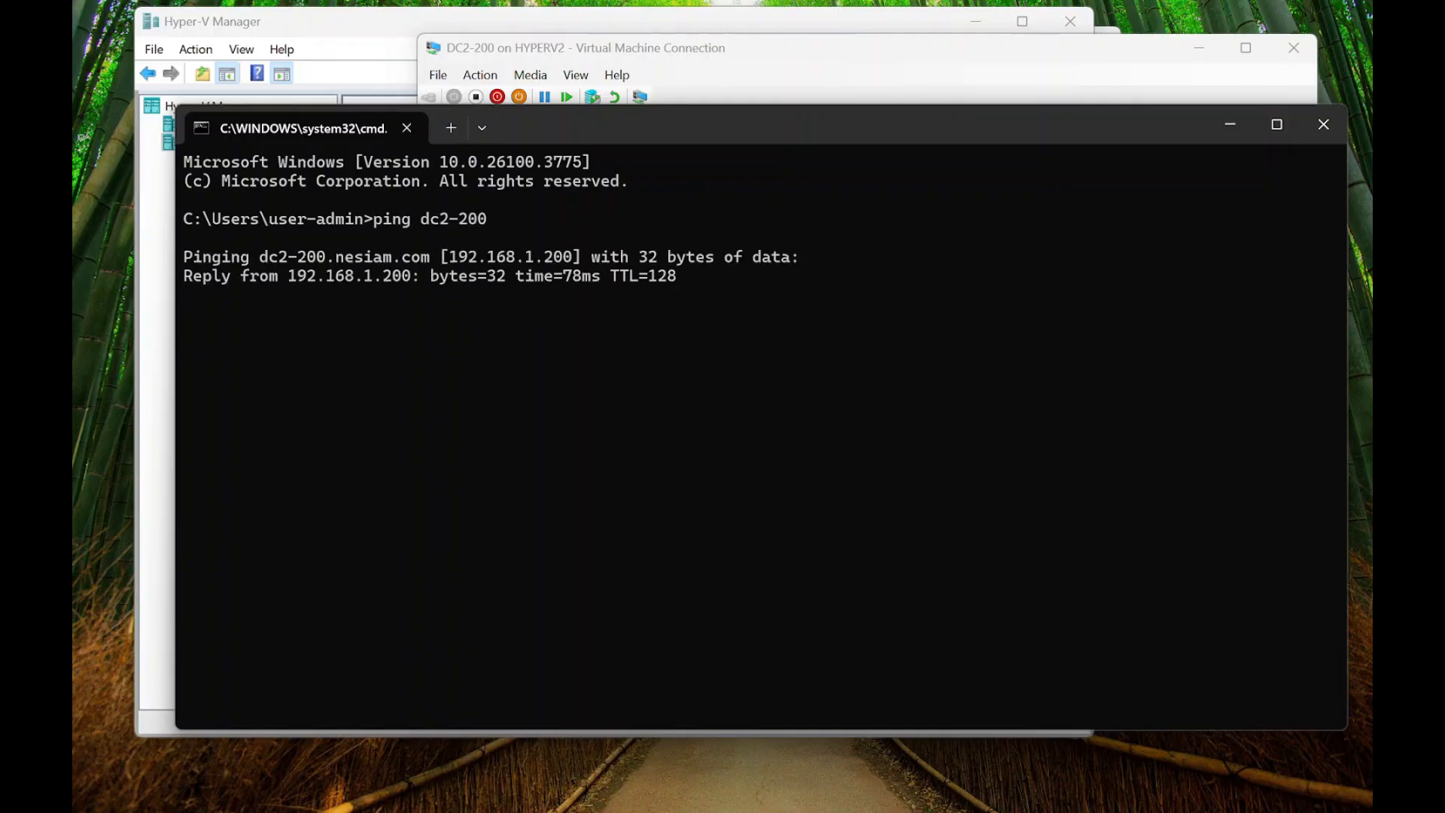
{"action": "left_click", "coordinate": [1328, 137]}
- From the host, open the network path \\dc2-200, look at nesiam.com in its SYSVOL share, and close the window
{"action": "right_click", "coordinate": [496, 789]}
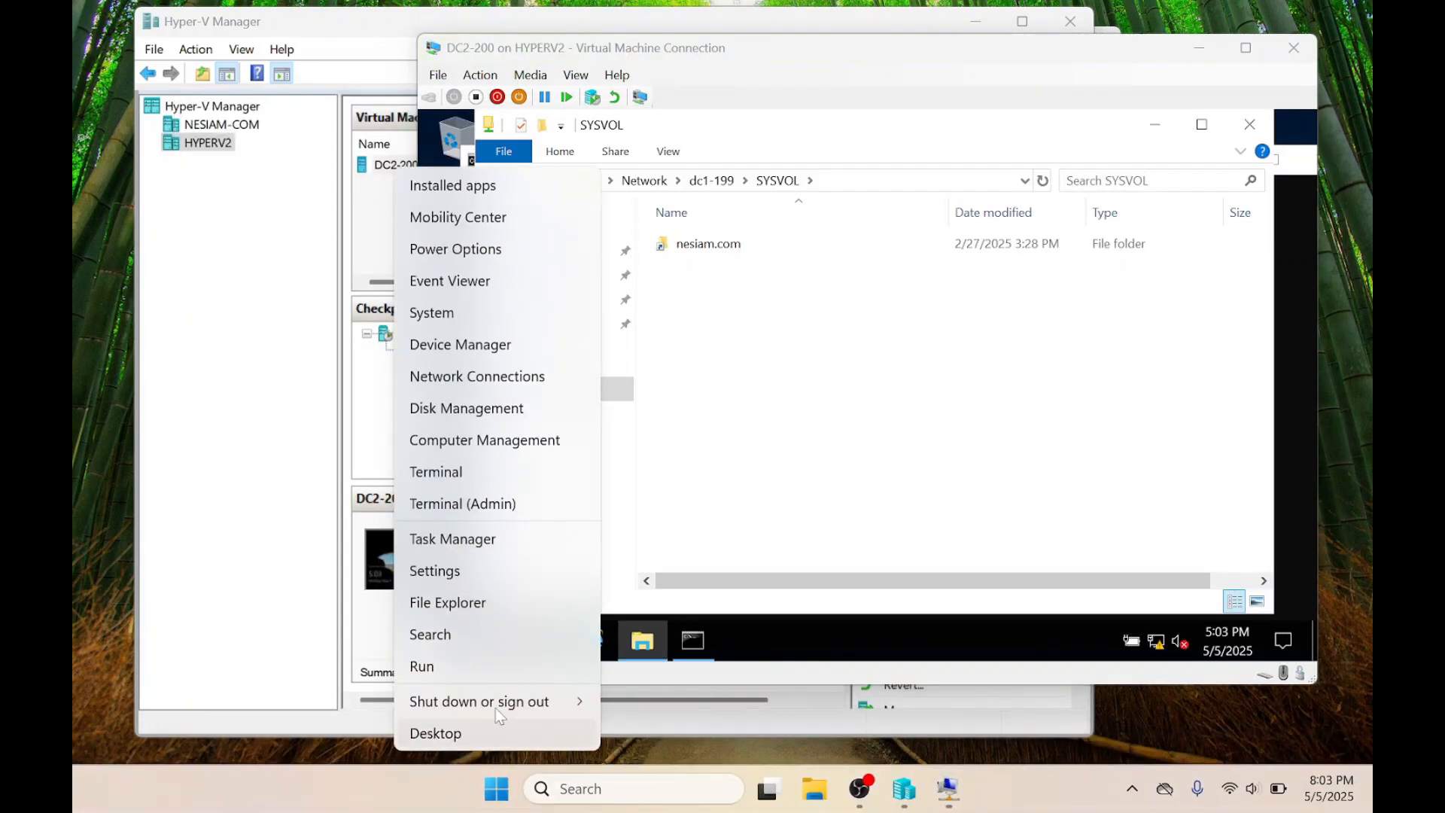
{"action": "left_click", "coordinate": [506, 668]}
{"action": "type", "text": "\\\\"}
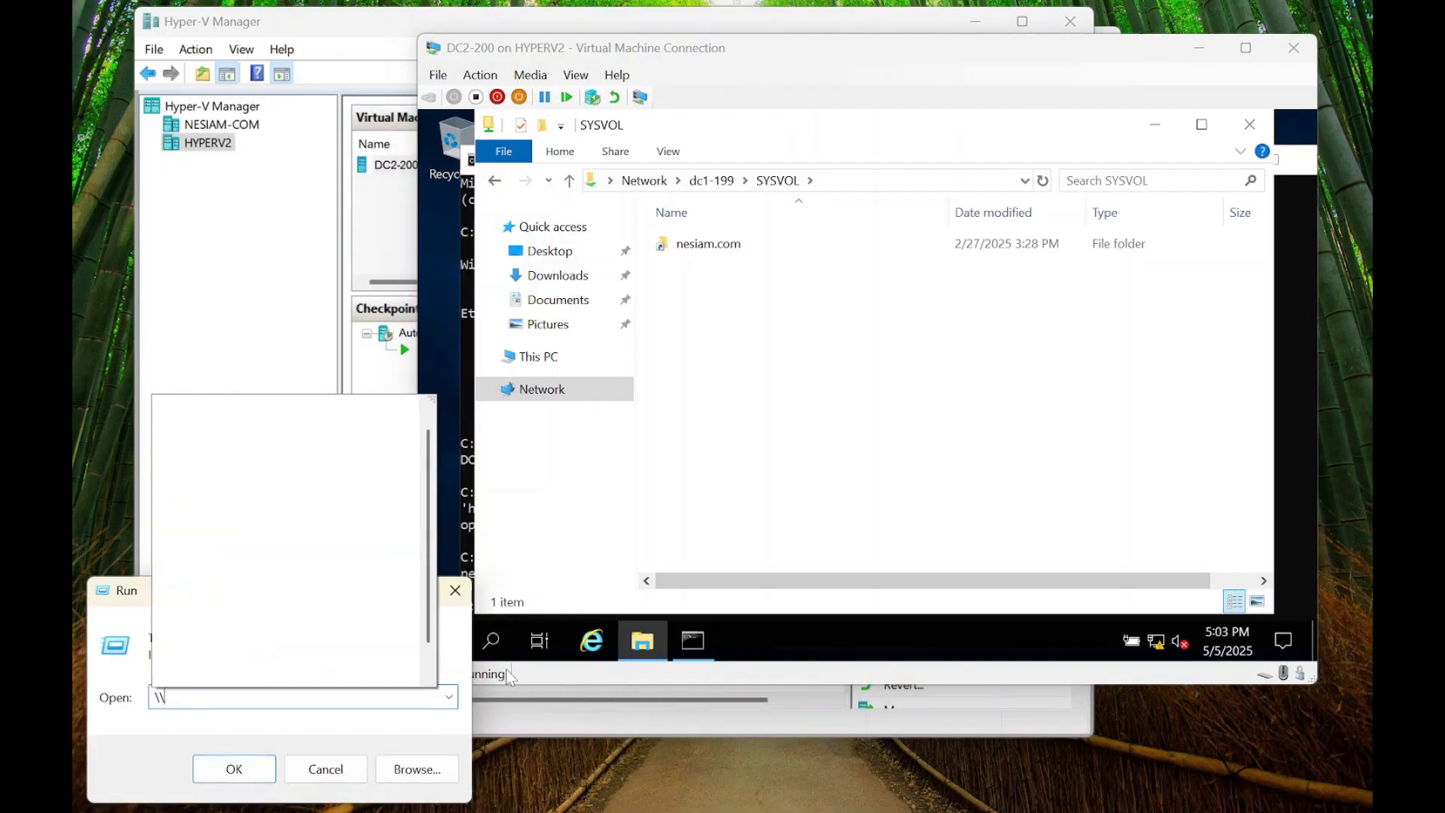
{"action": "type", "text": "dc1-199"}
{"action": "key", "text": "Return"}
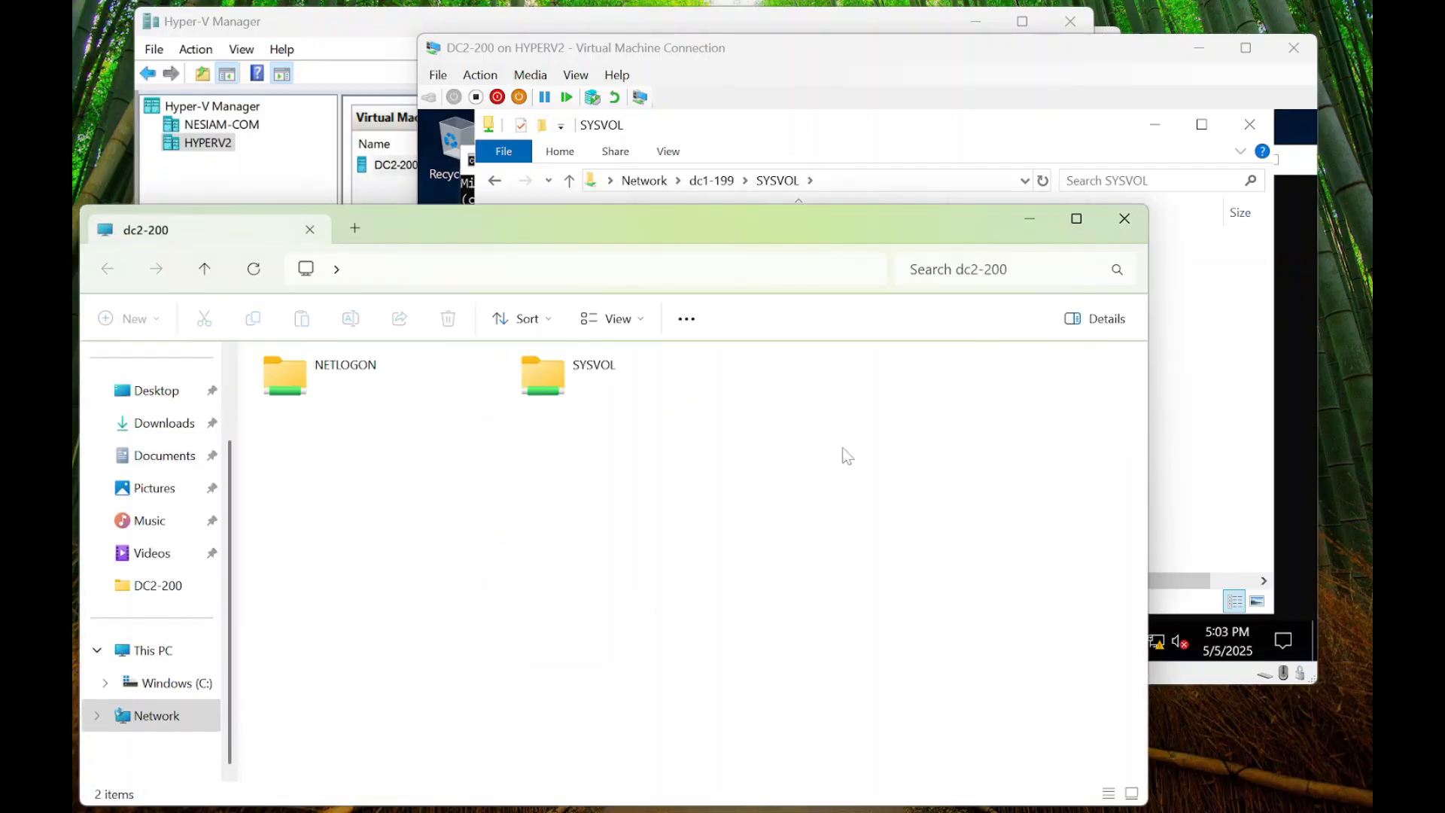
{"action": "double_click", "coordinate": [589, 397]}
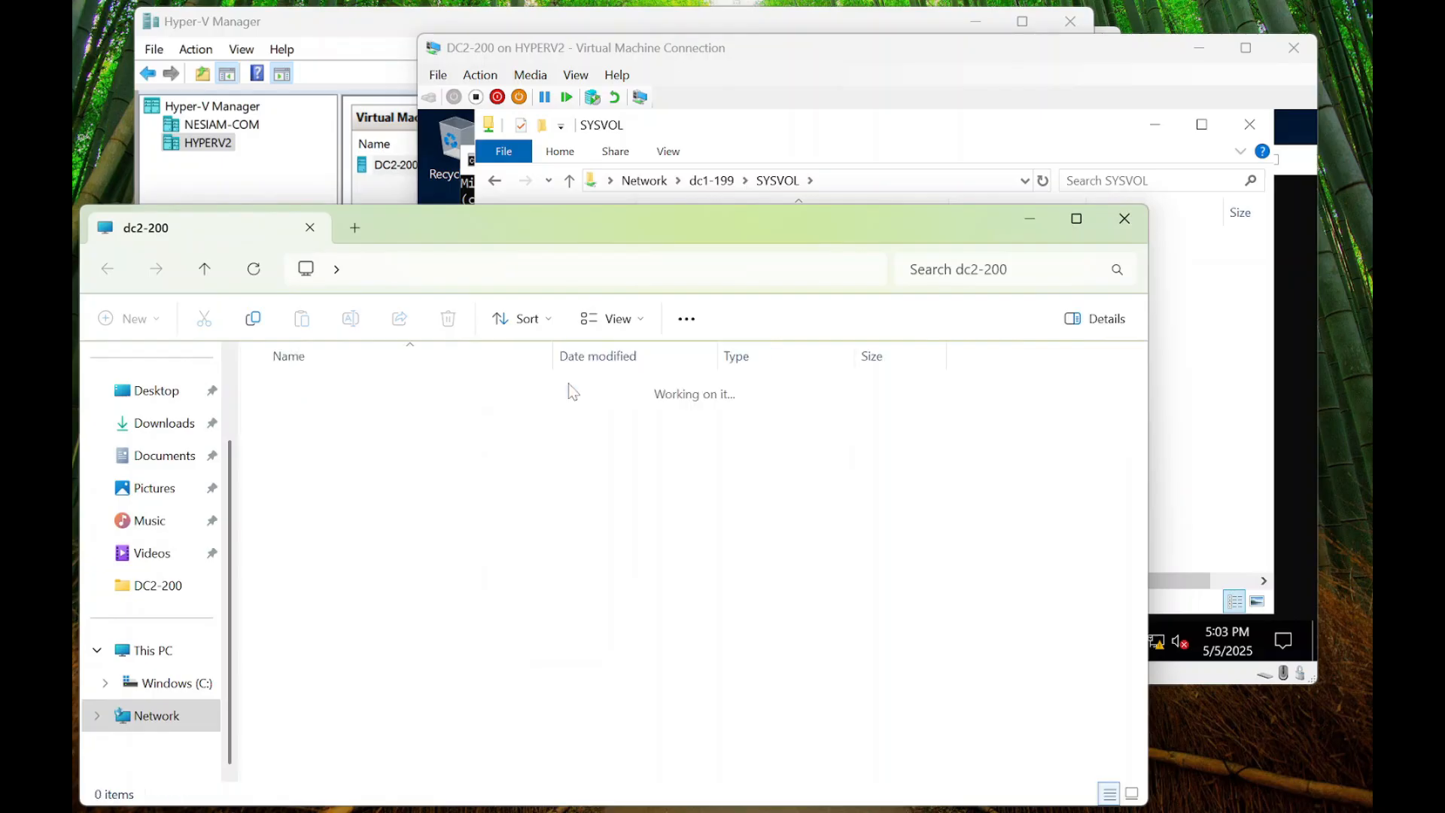
{"action": "double_click", "coordinate": [305, 388]}
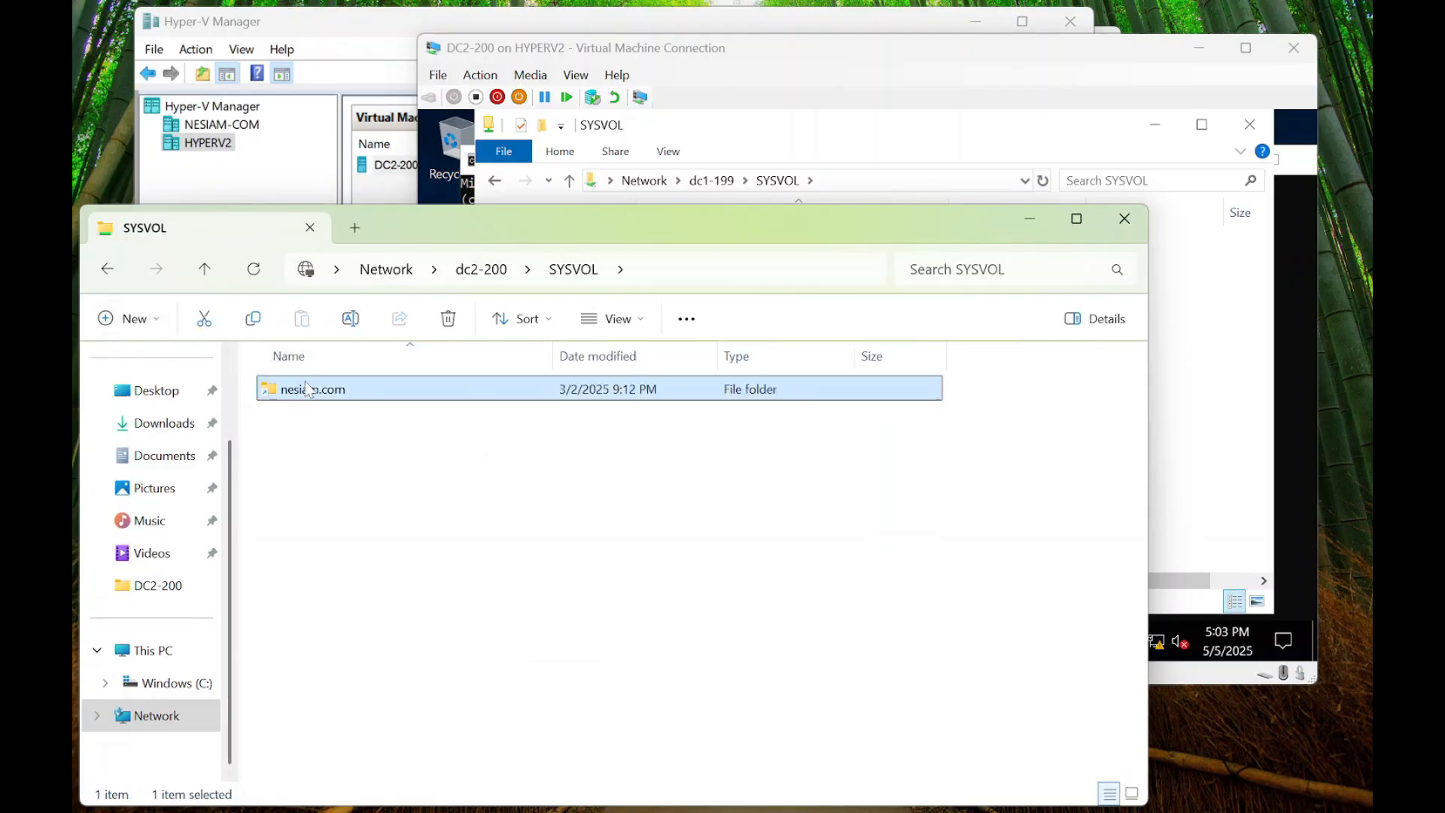
{"action": "left_click", "coordinate": [1127, 226]}
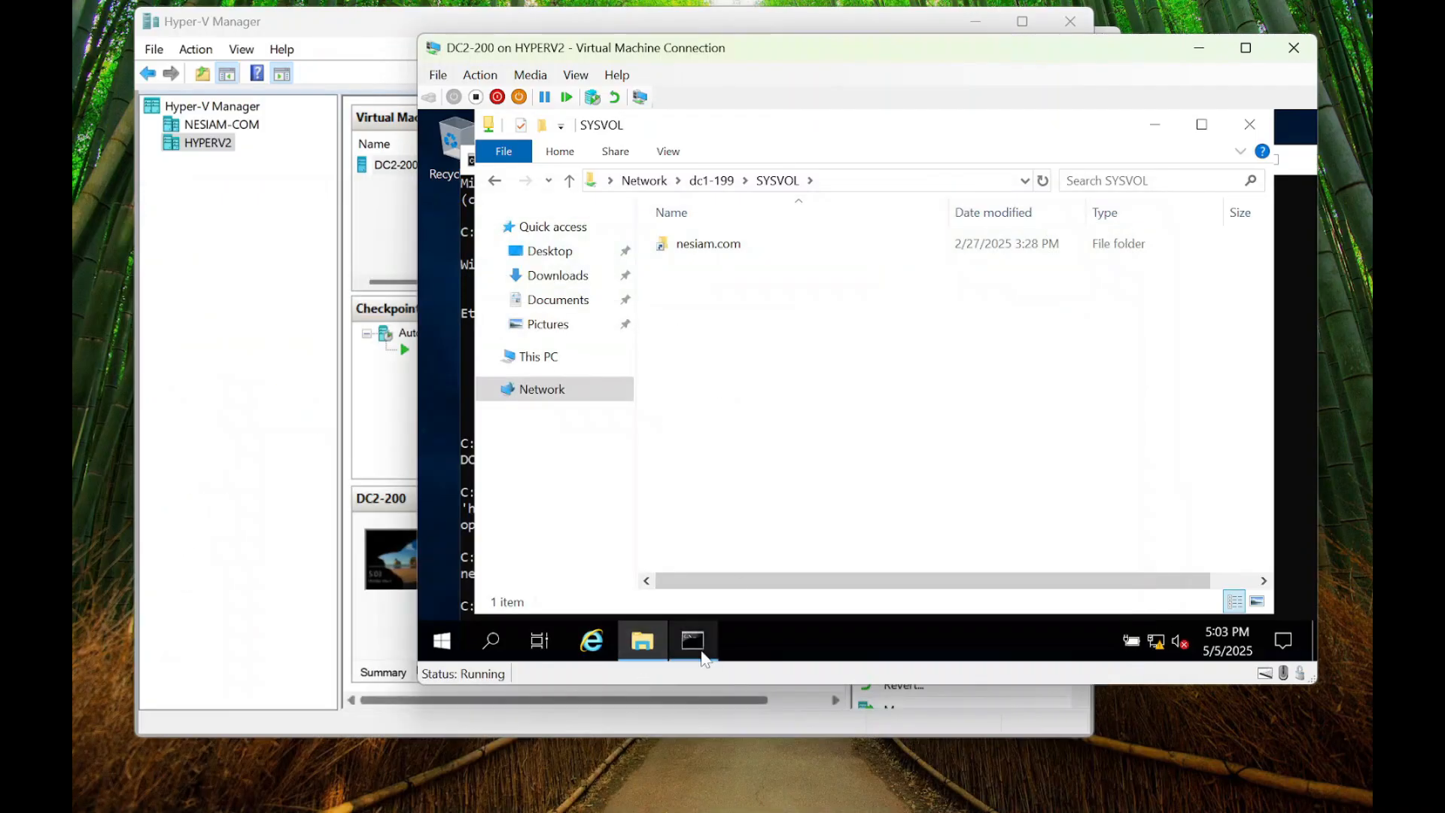
- In DC2-200's cleared Command Prompt, check replication with repadmin /replsummary and synchronize the domain controllers with repadmin /syncall /AdeP
{"action": "key", "text": "alt+Tab"}
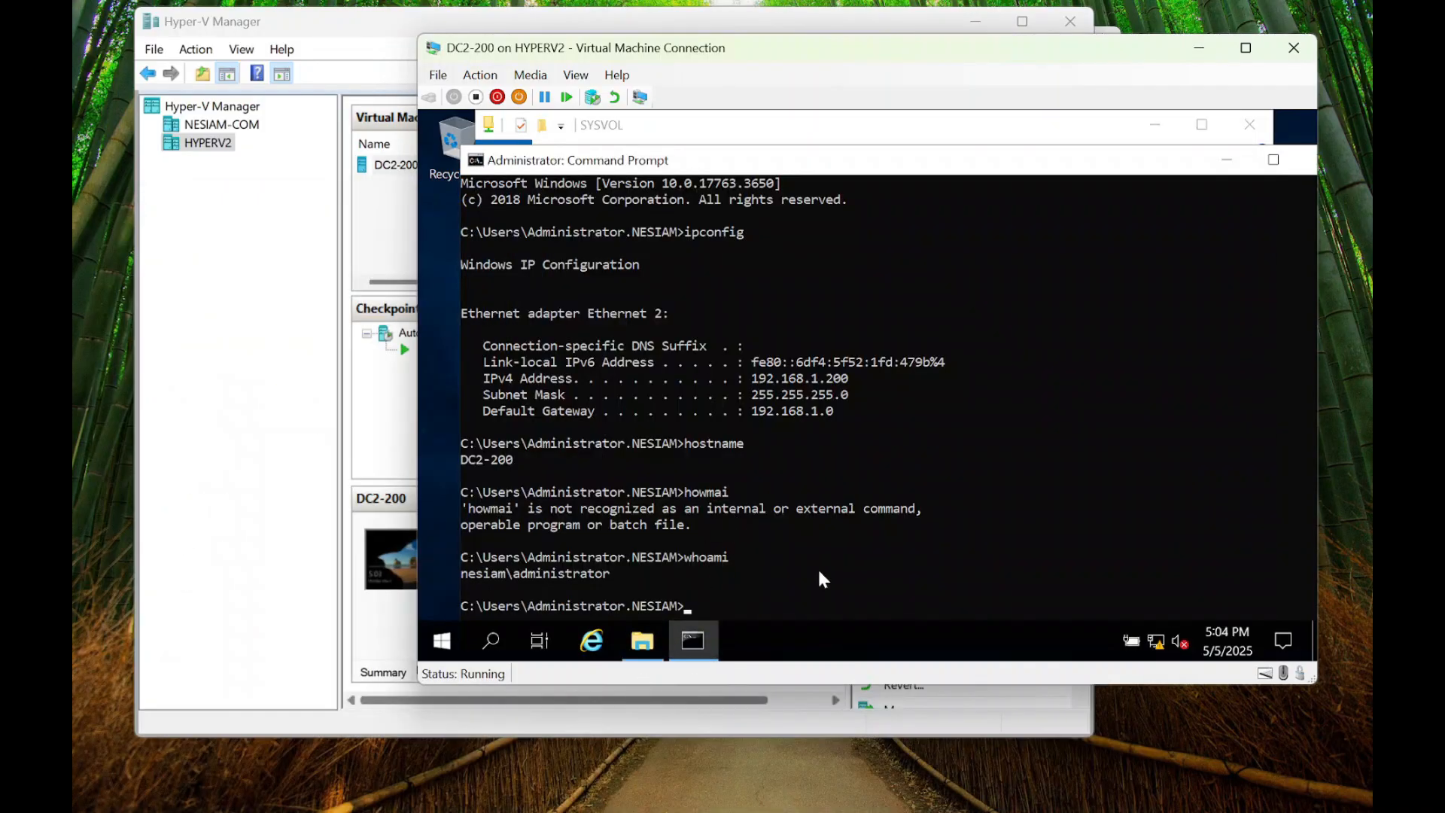
{"action": "type", "text": "cls"}
{"action": "key", "text": "Return"}
{"action": "type", "text": "repadmin"}
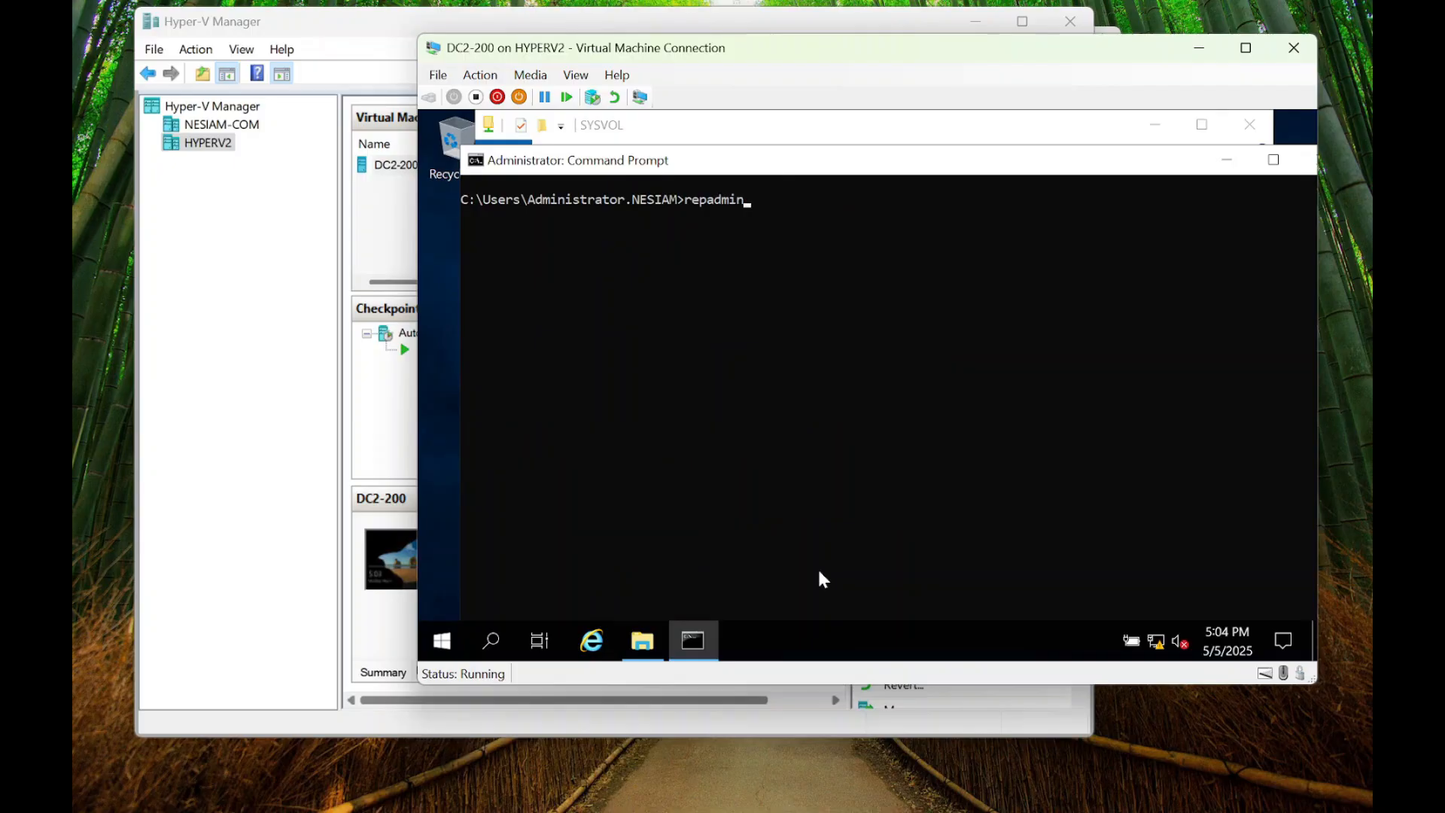
{"action": "type", "text": " /replsummary"}
{"action": "key", "text": "Return"}
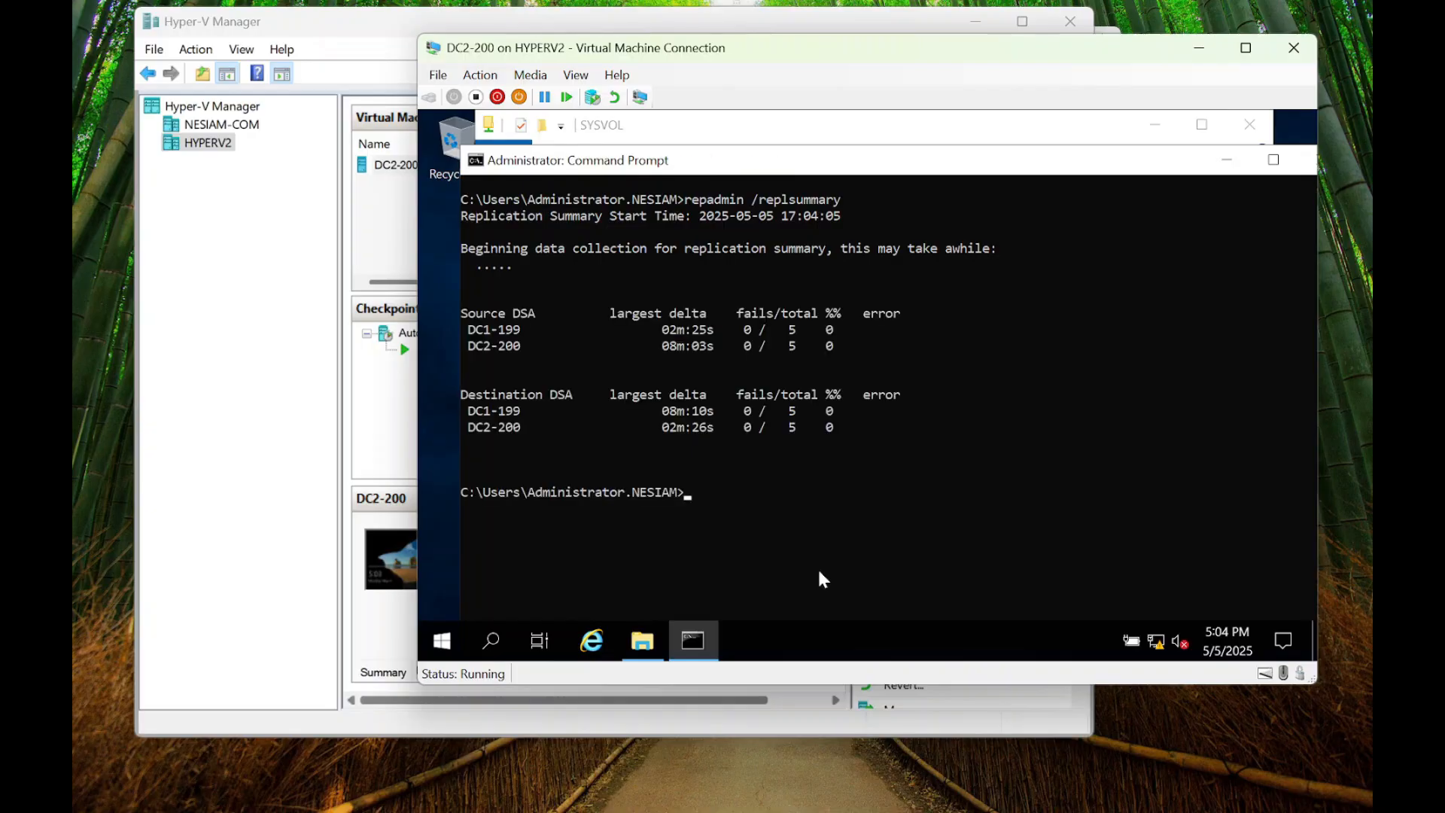
{"action": "type", "text": "repadmin /syncall /AdeP"}
{"action": "key", "text": "Return"}
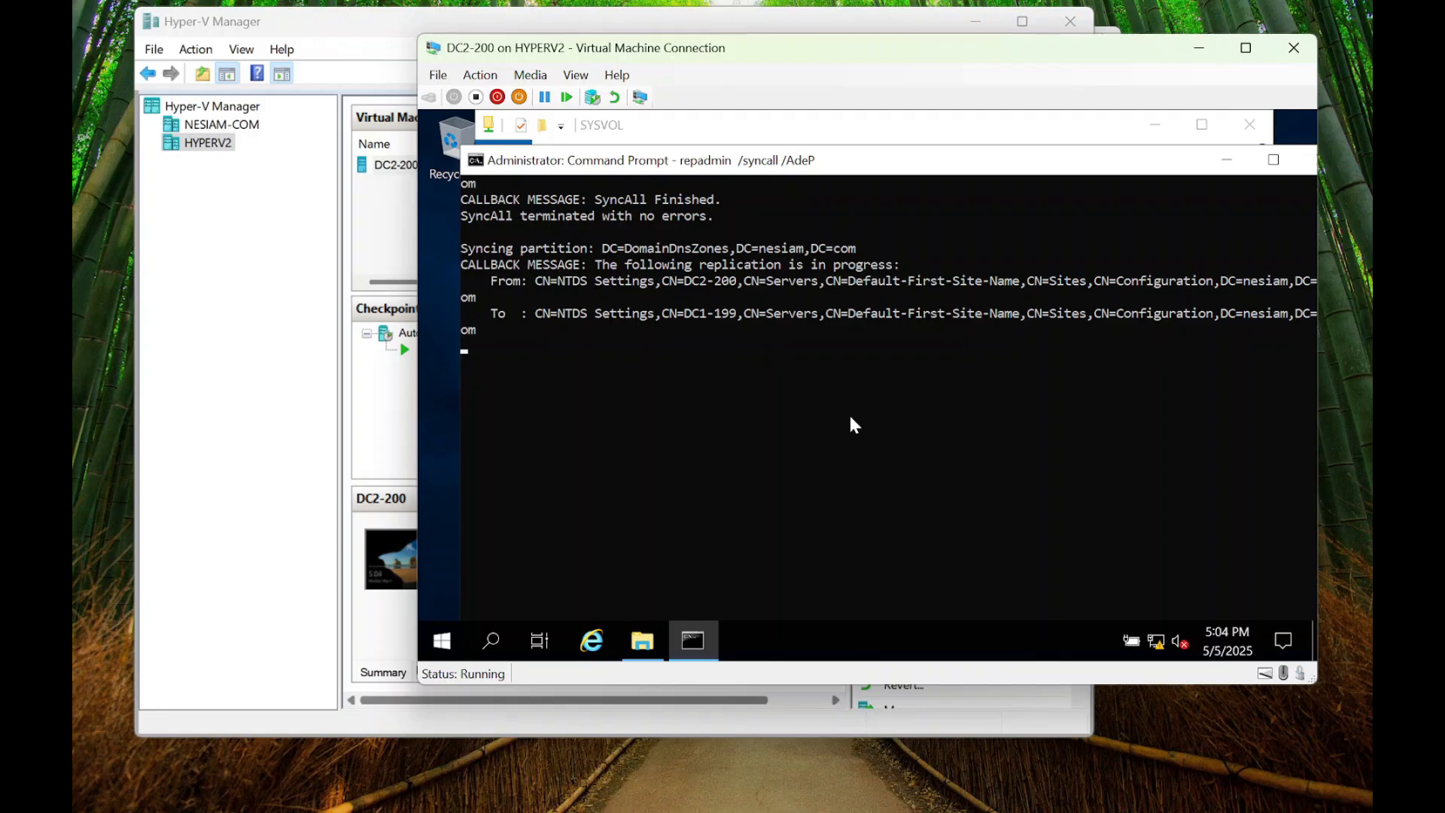
- View the nesiam.com domain in Active Directory Users and Computers on DC2-200, and close it along with Command Prompt and the SYSVOL window
{"action": "left_click", "coordinate": [443, 644]}
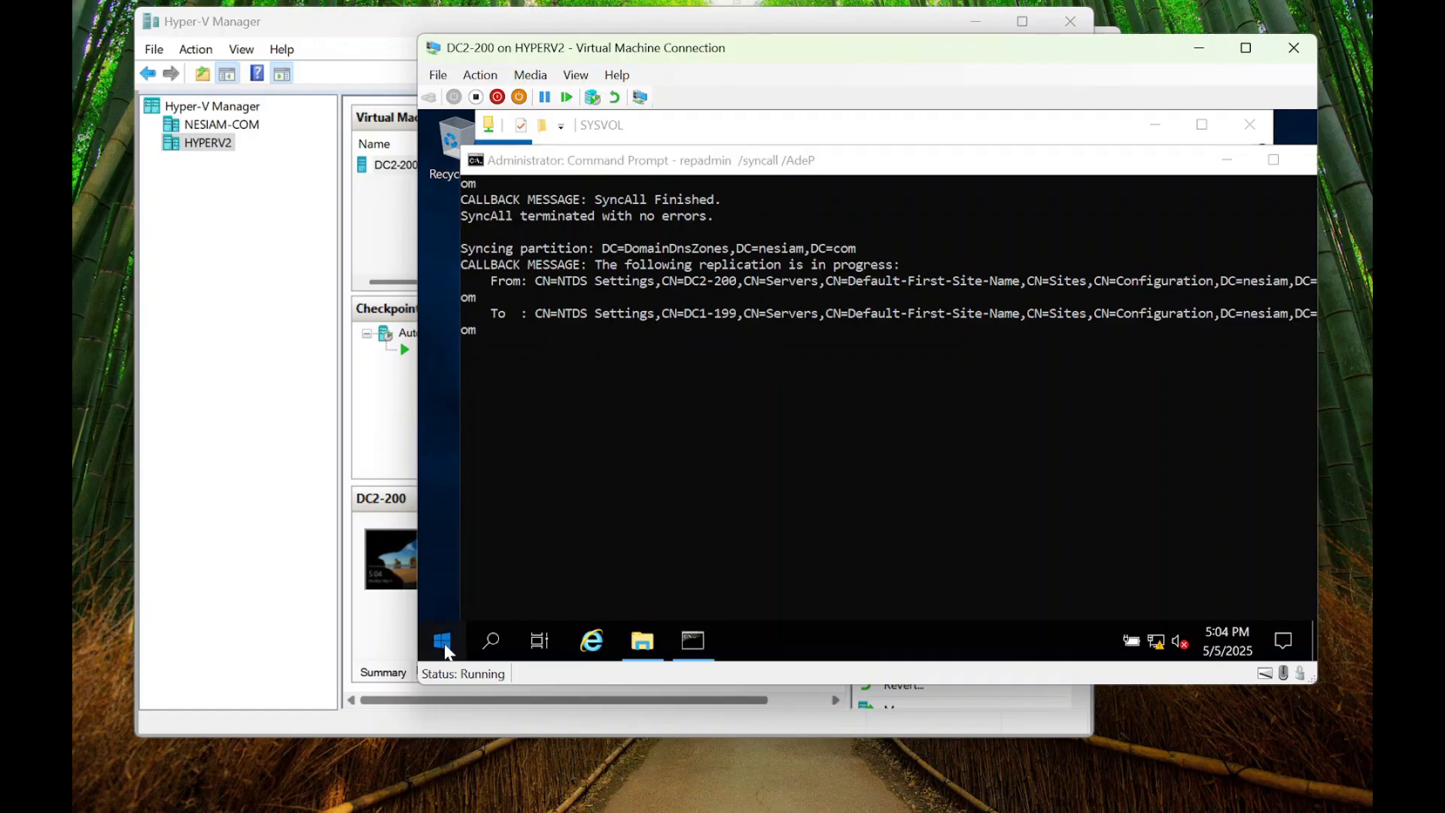
{"action": "type", "text": "a"}
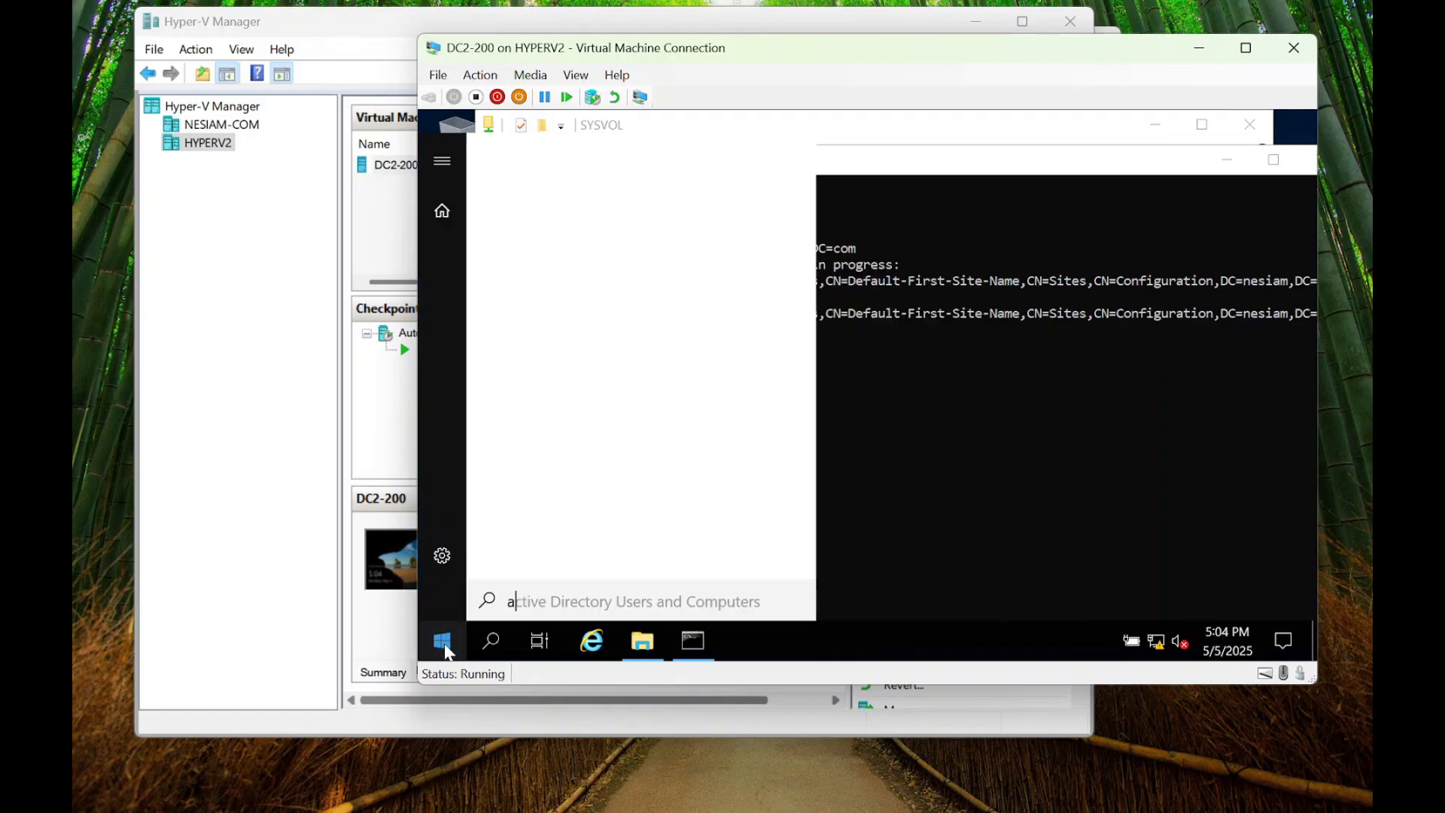
{"action": "type", "text": "ct"}
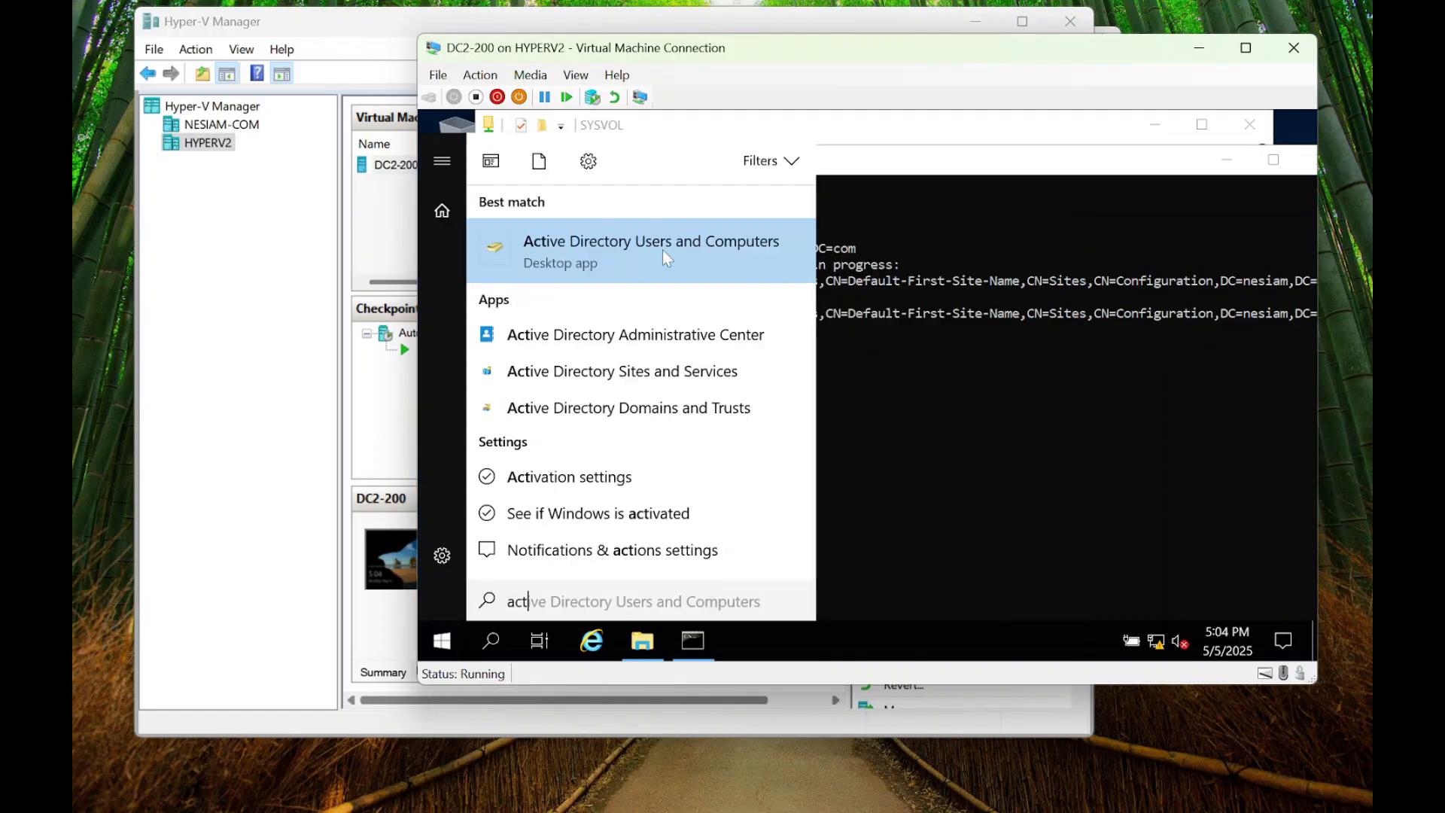
{"action": "left_click", "coordinate": [663, 252]}
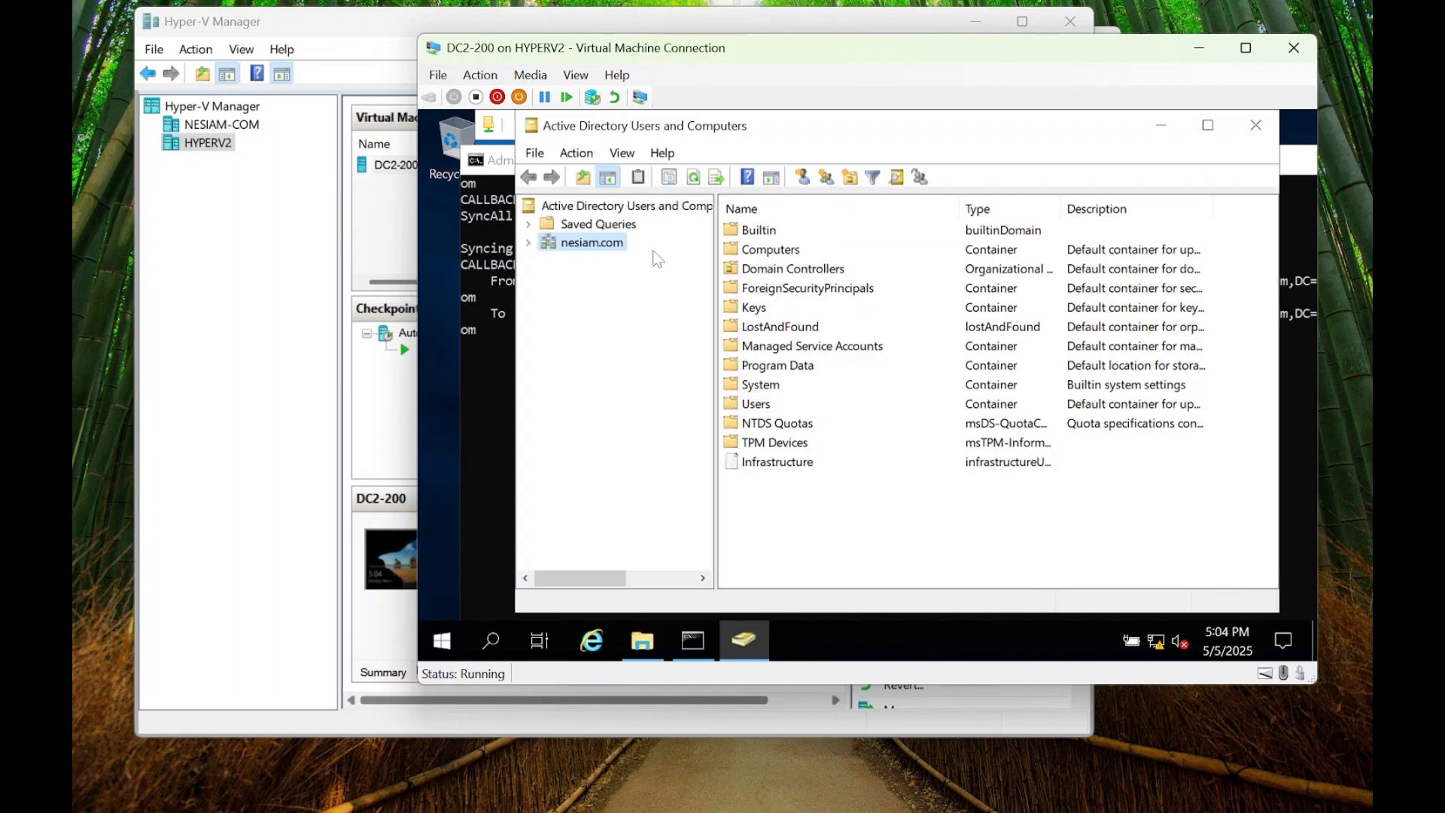
{"action": "left_click", "coordinate": [1255, 126]}
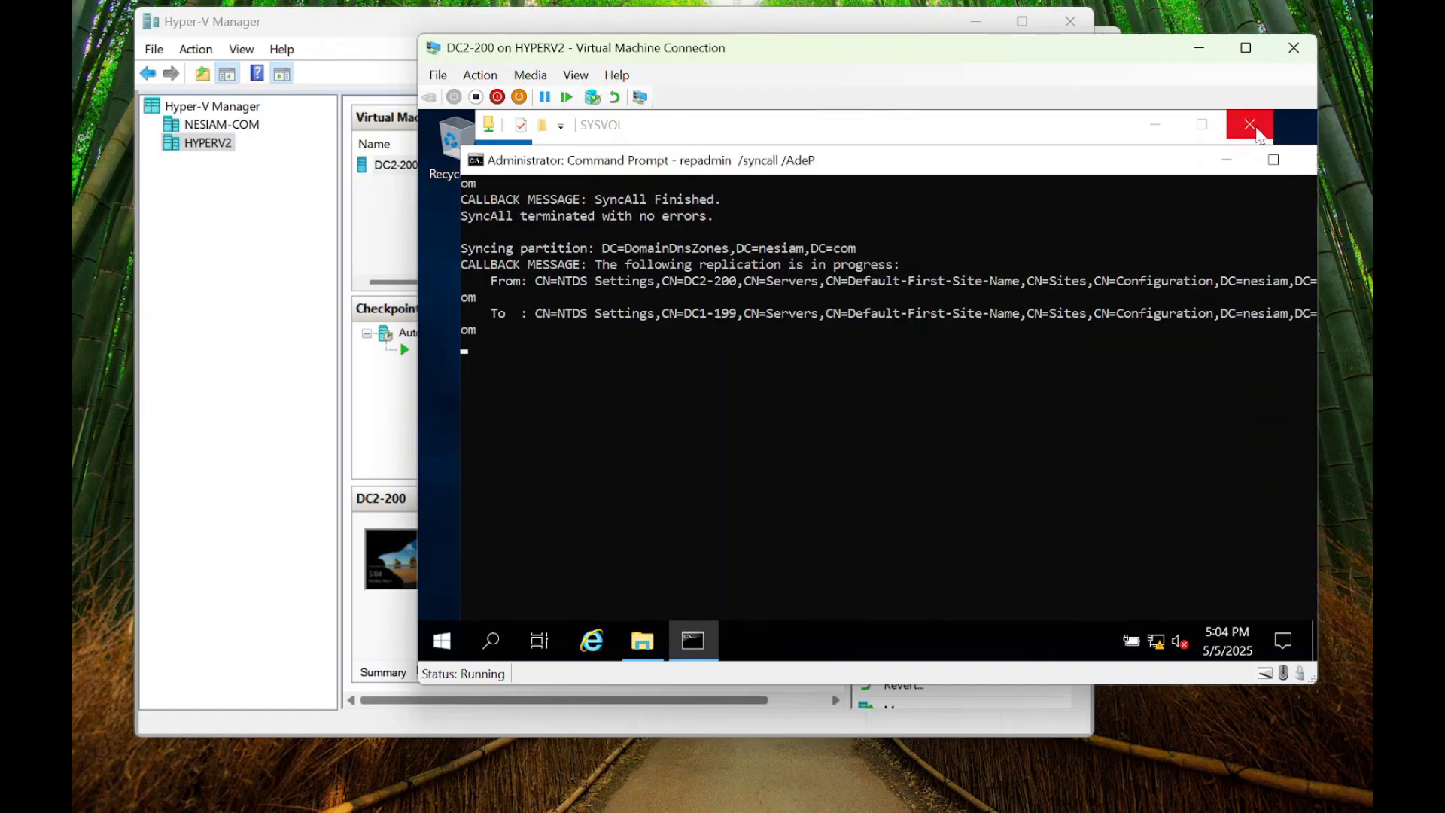
{"action": "left_click", "coordinate": [1309, 167]}
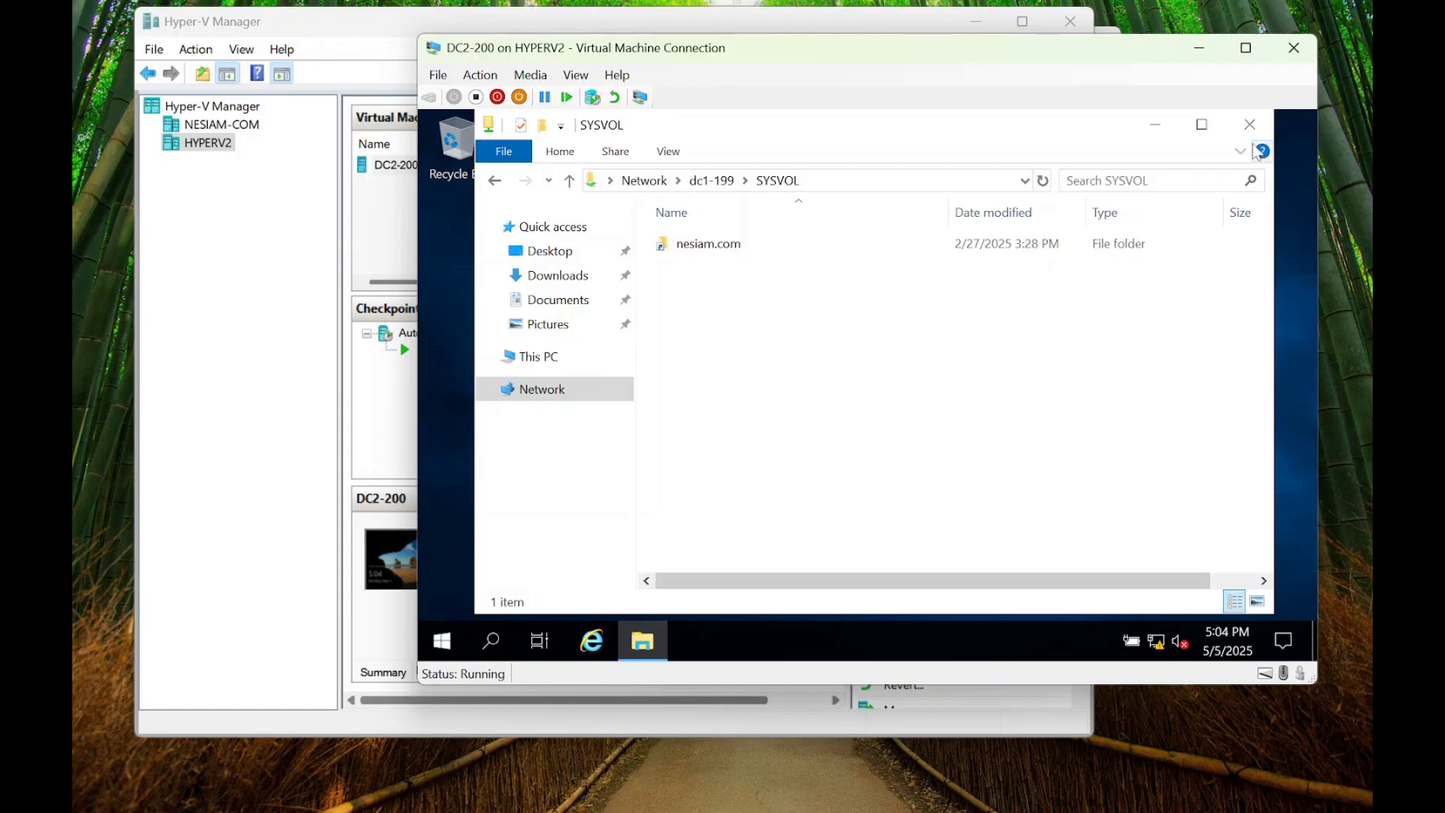
{"action": "left_click", "coordinate": [1249, 127]}
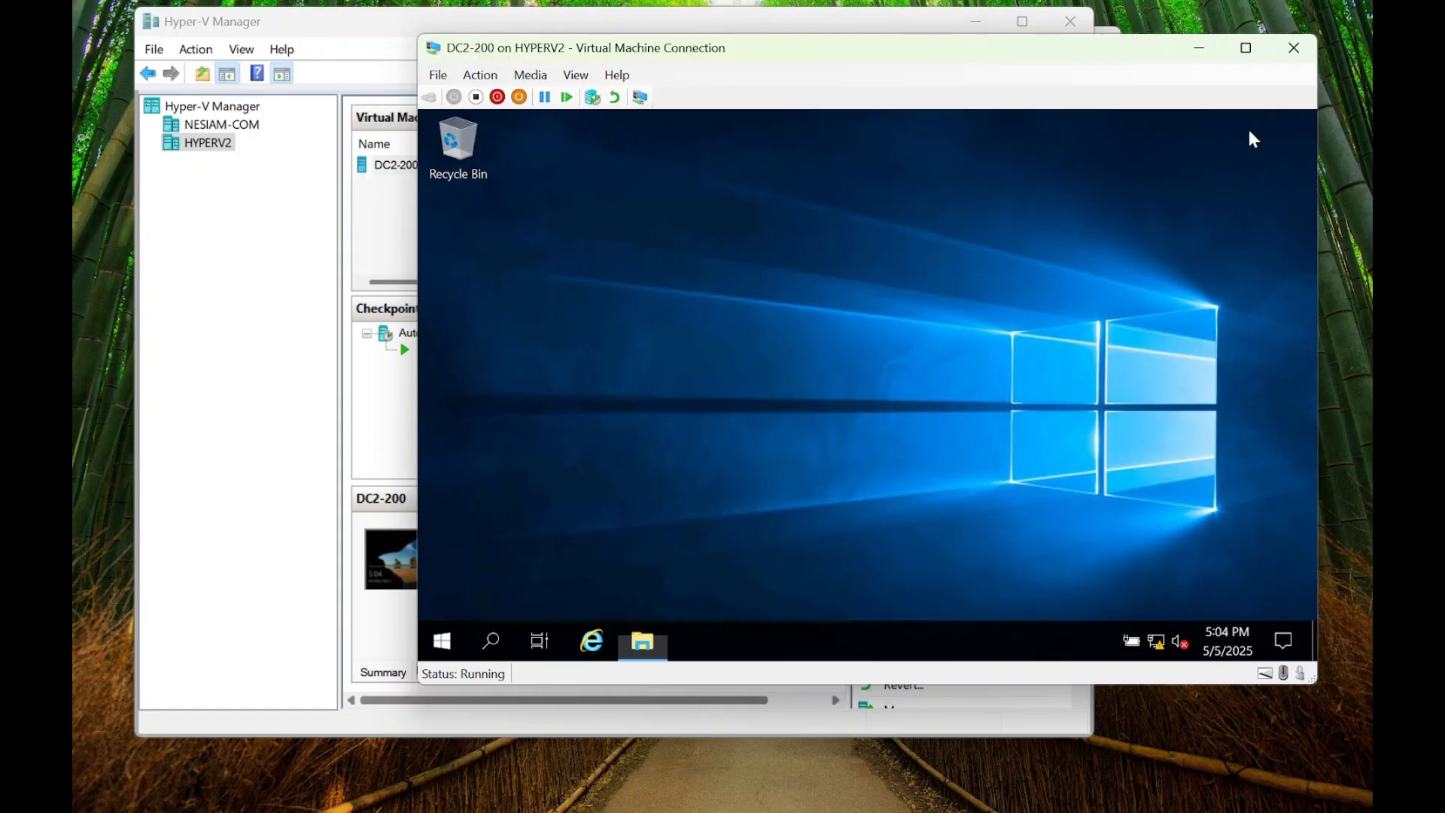
- Open a new Command Prompt in DC2-200, recheck replication with repadmin /replsummary, and exit the prompt
{"action": "right_click", "coordinate": [447, 638]}
{"action": "left_click", "coordinate": [486, 604]}
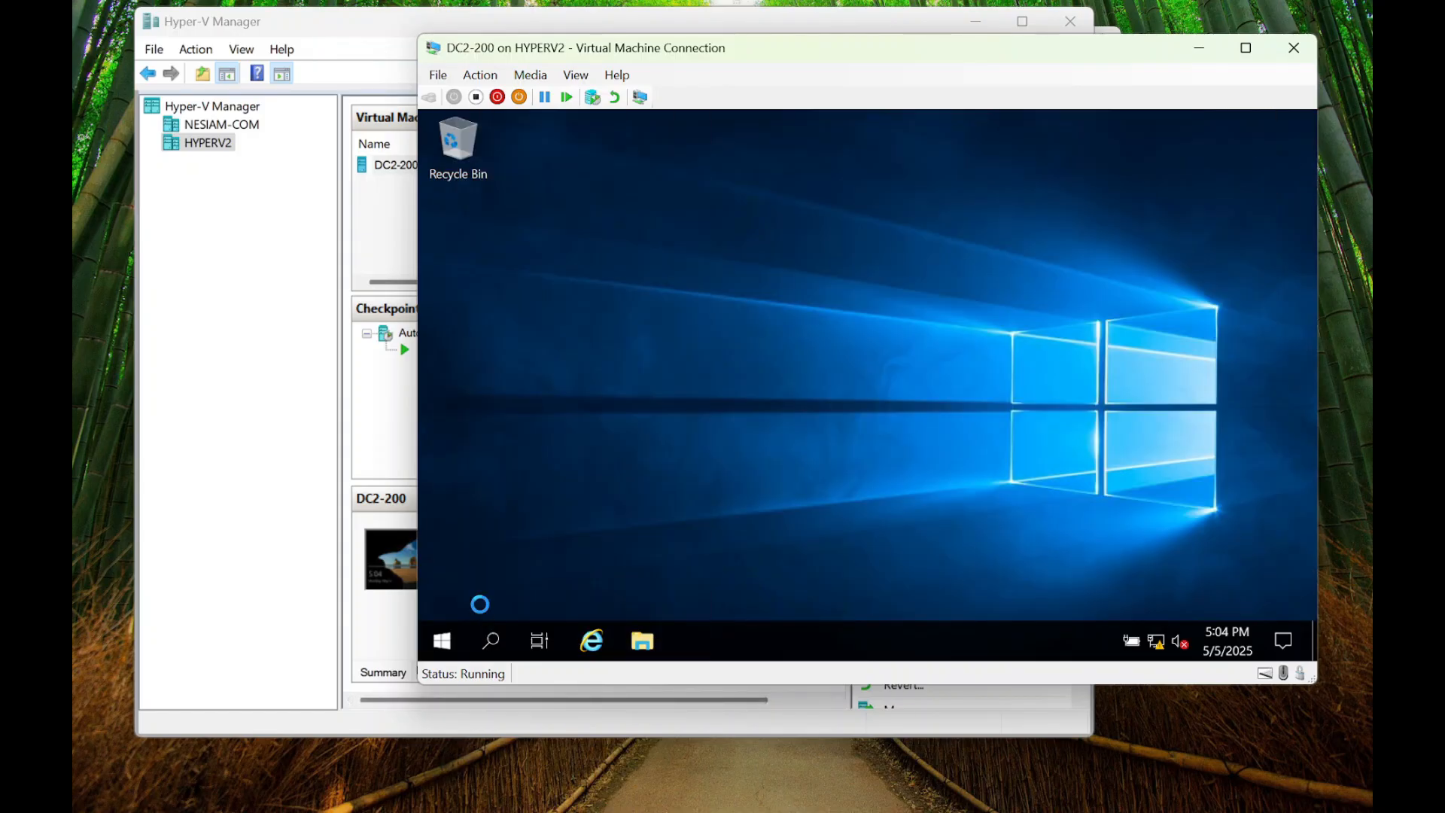
{"action": "type", "text": "cmd"}
{"action": "key", "text": "Return"}
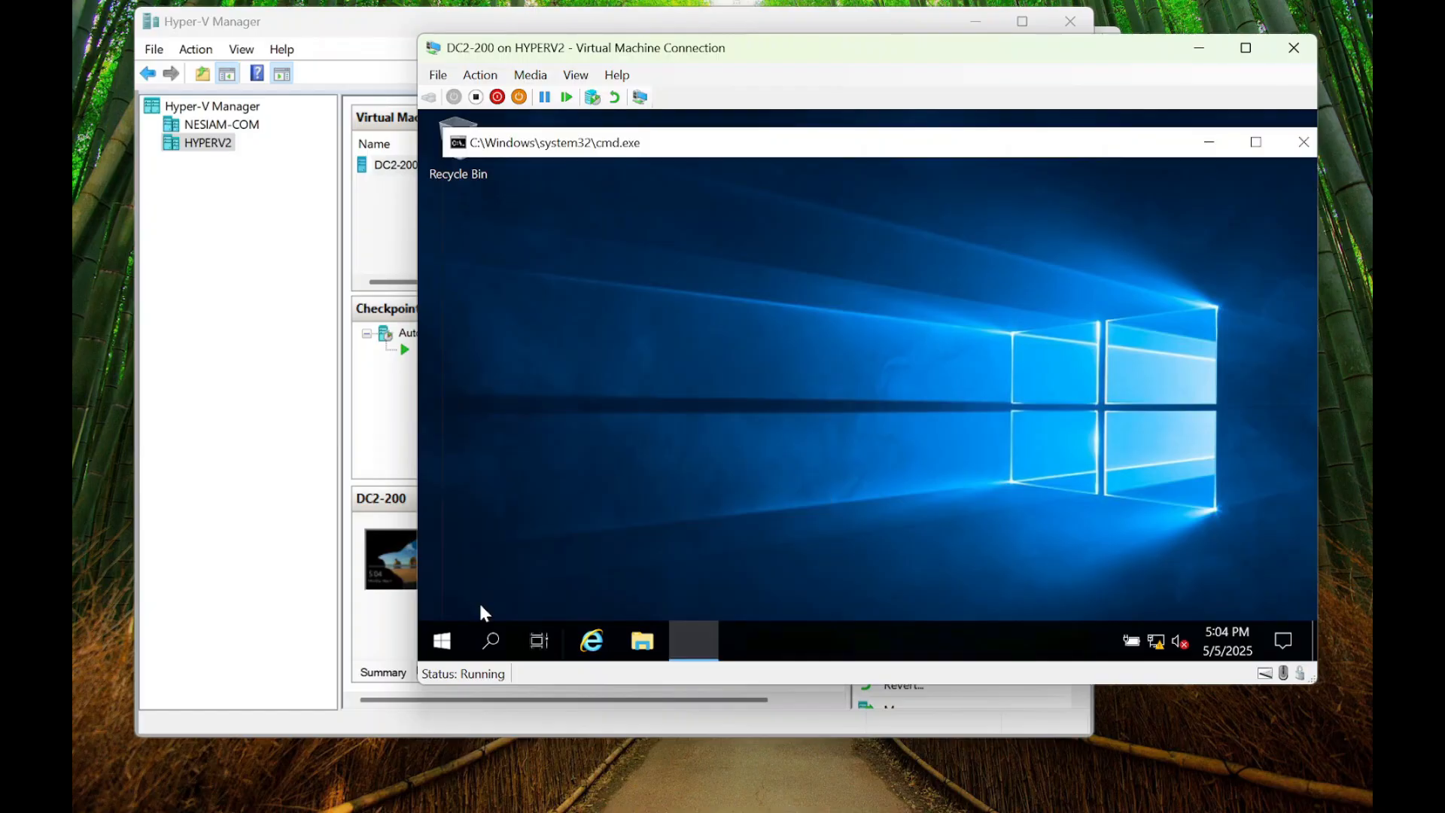
{"action": "type", "text": "rep"}
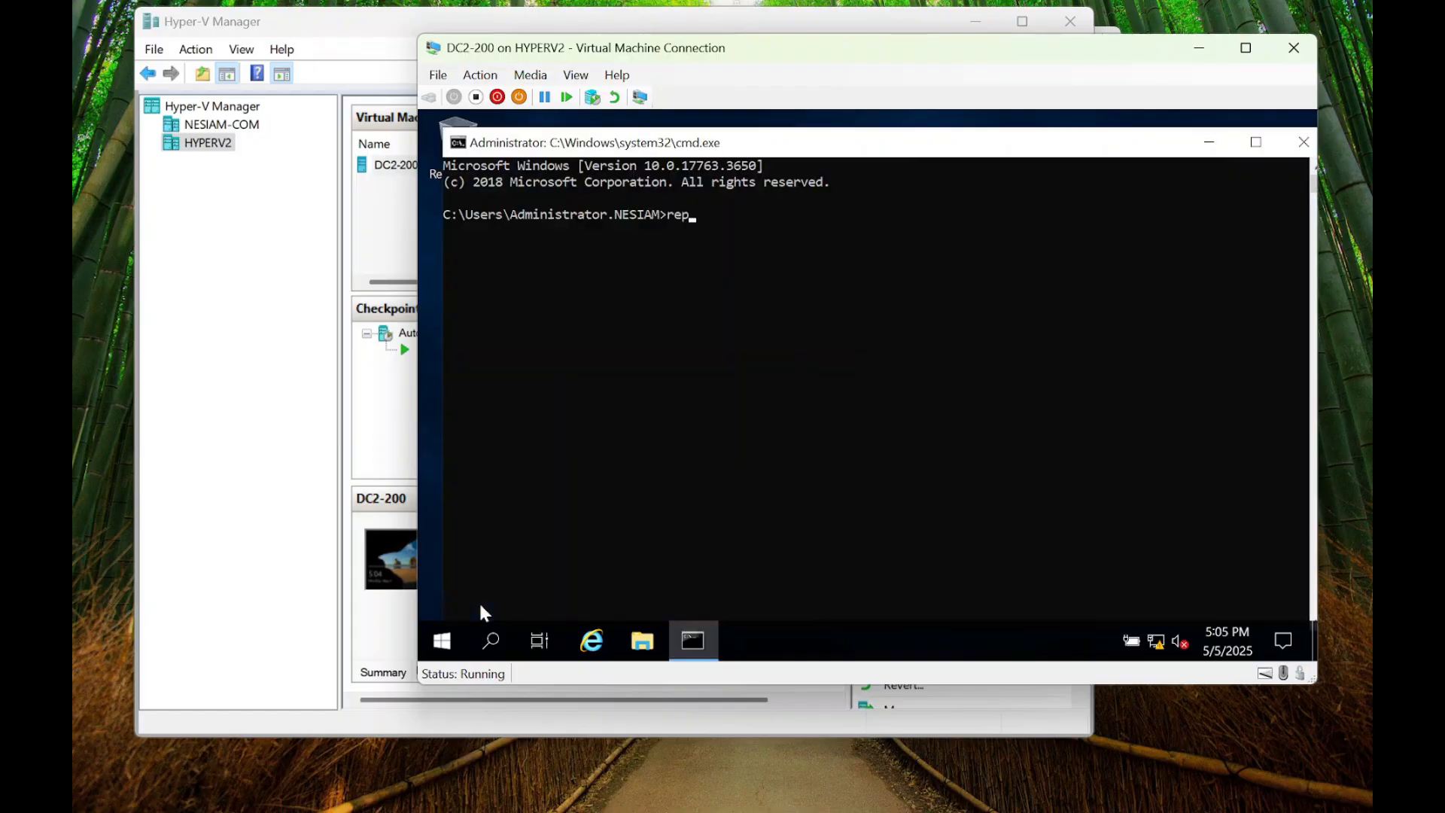
{"action": "type", "text": "admin /replsummary"}
{"action": "key", "text": "Return"}
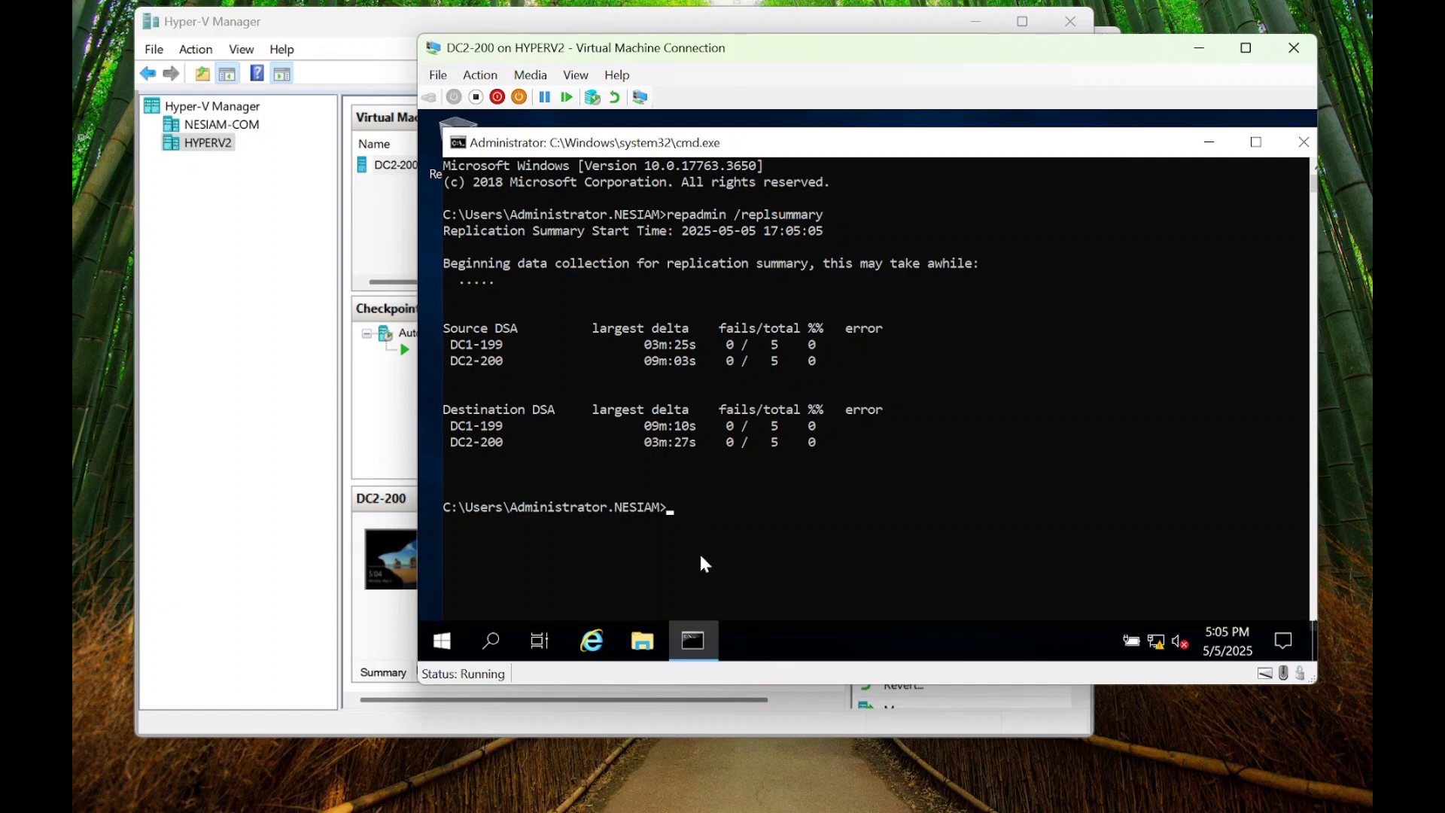
{"action": "type", "text": "t"}
{"action": "key", "text": "Return"}
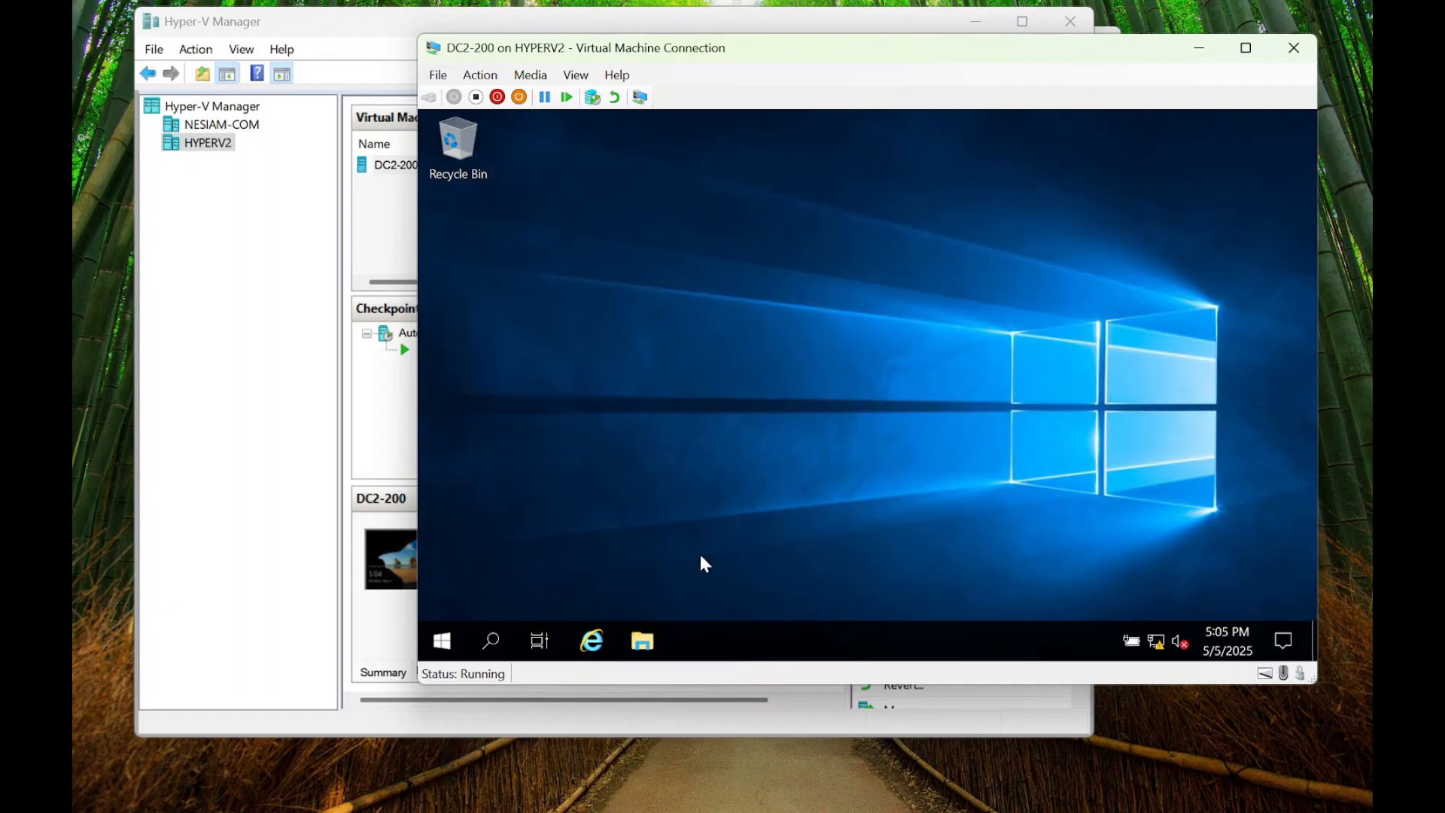
- Shut down the DC2-200 virtual machine from within Windows, giving Other (Planned) as the reason
{"action": "right_click", "coordinate": [446, 637]}
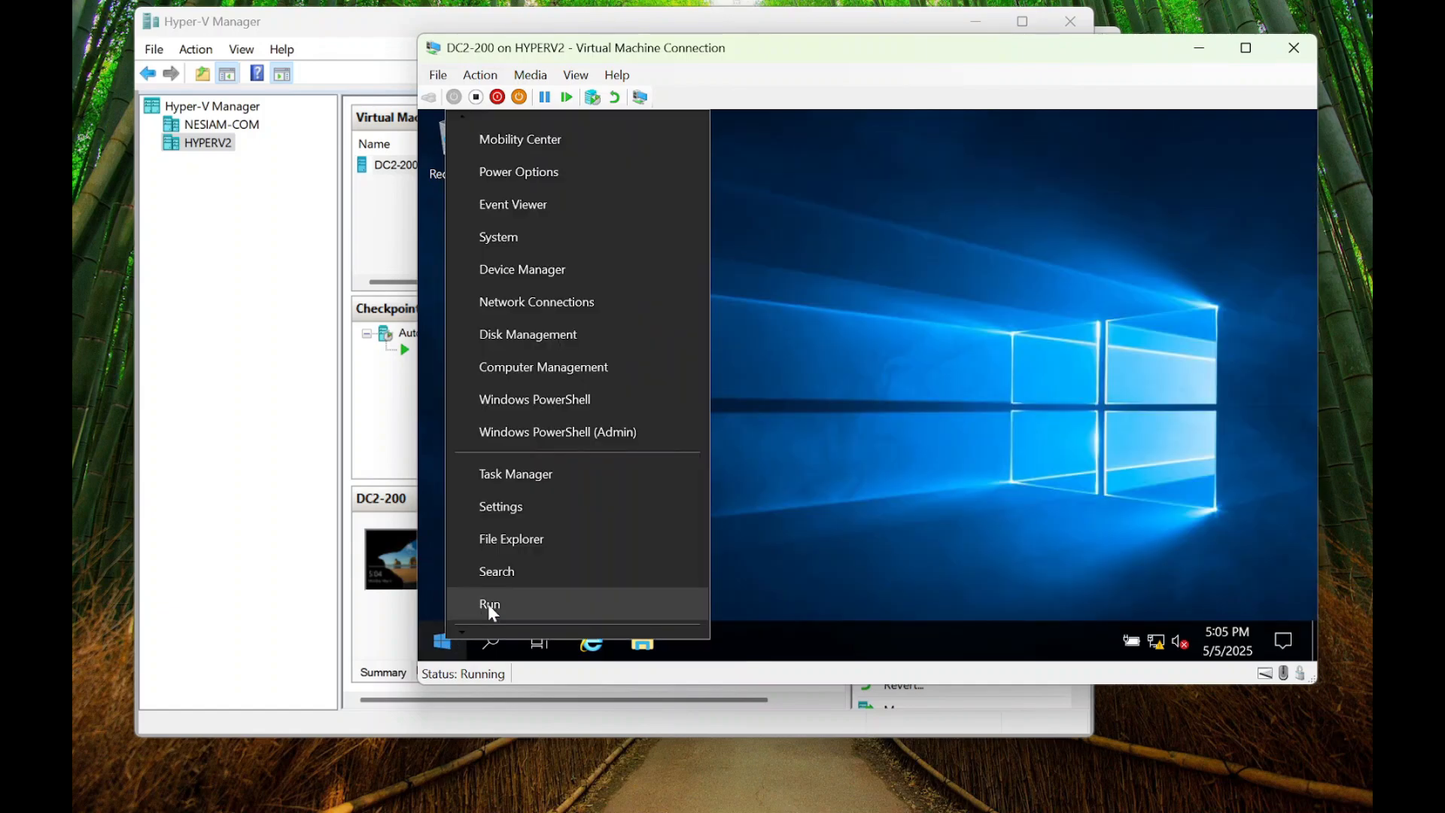
{"action": "scroll", "coordinate": [515, 629], "scroll_direction": "down", "scroll_amount": 3}
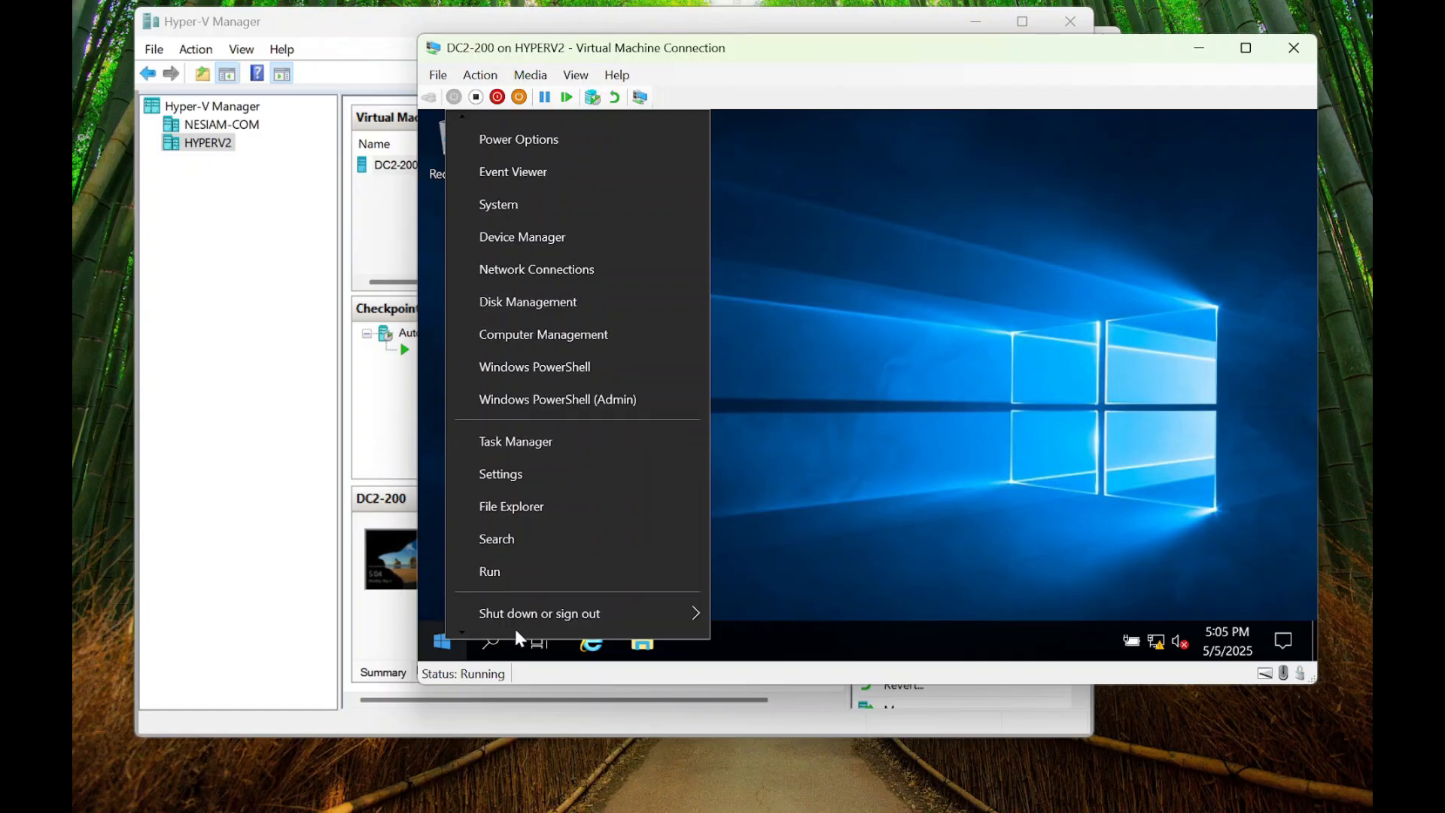
{"action": "mouse_move", "coordinate": [643, 547]}
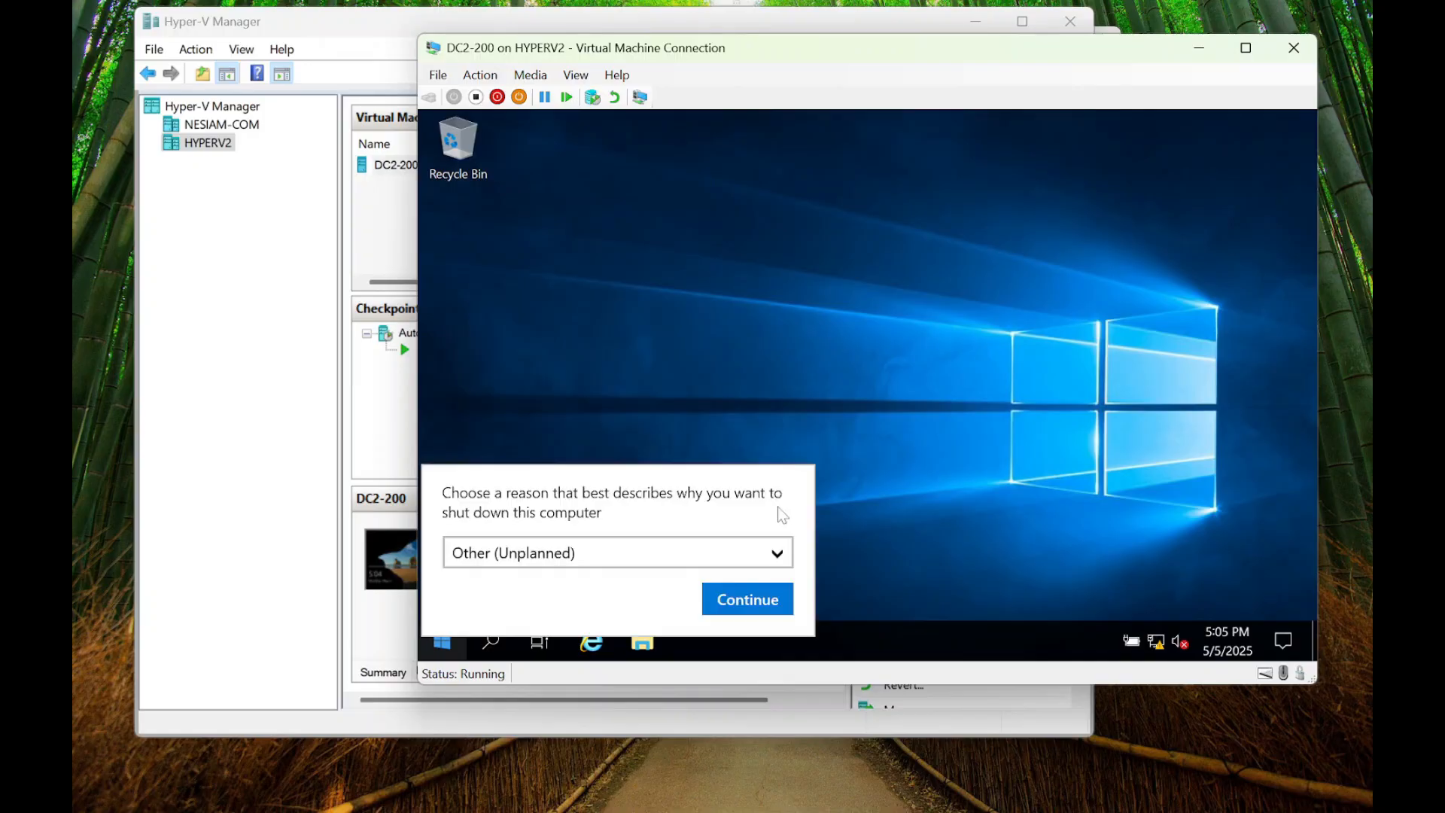
{"action": "left_click", "coordinate": [736, 557]}
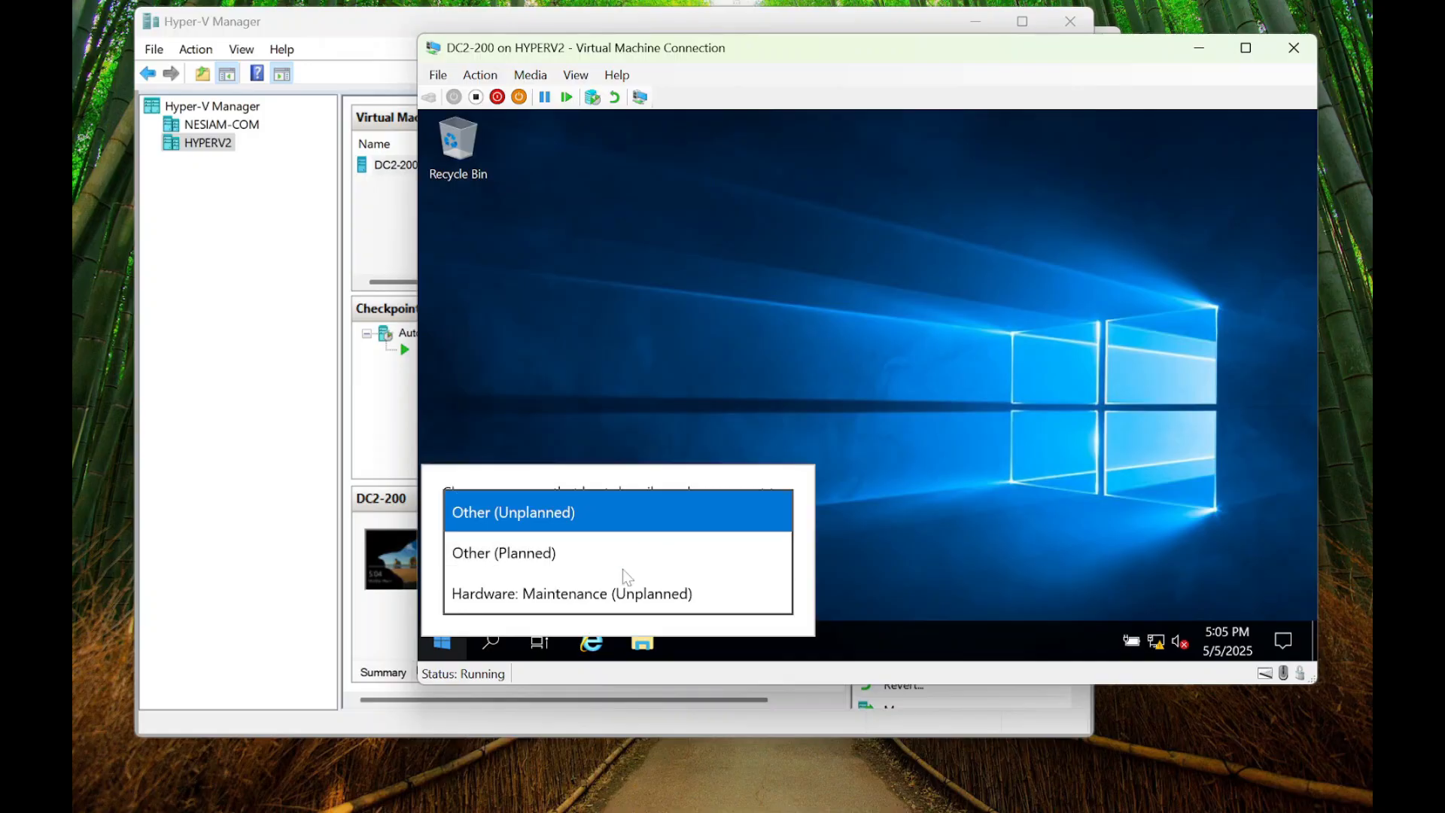
{"action": "left_click", "coordinate": [584, 553]}
{"action": "left_click", "coordinate": [724, 600]}
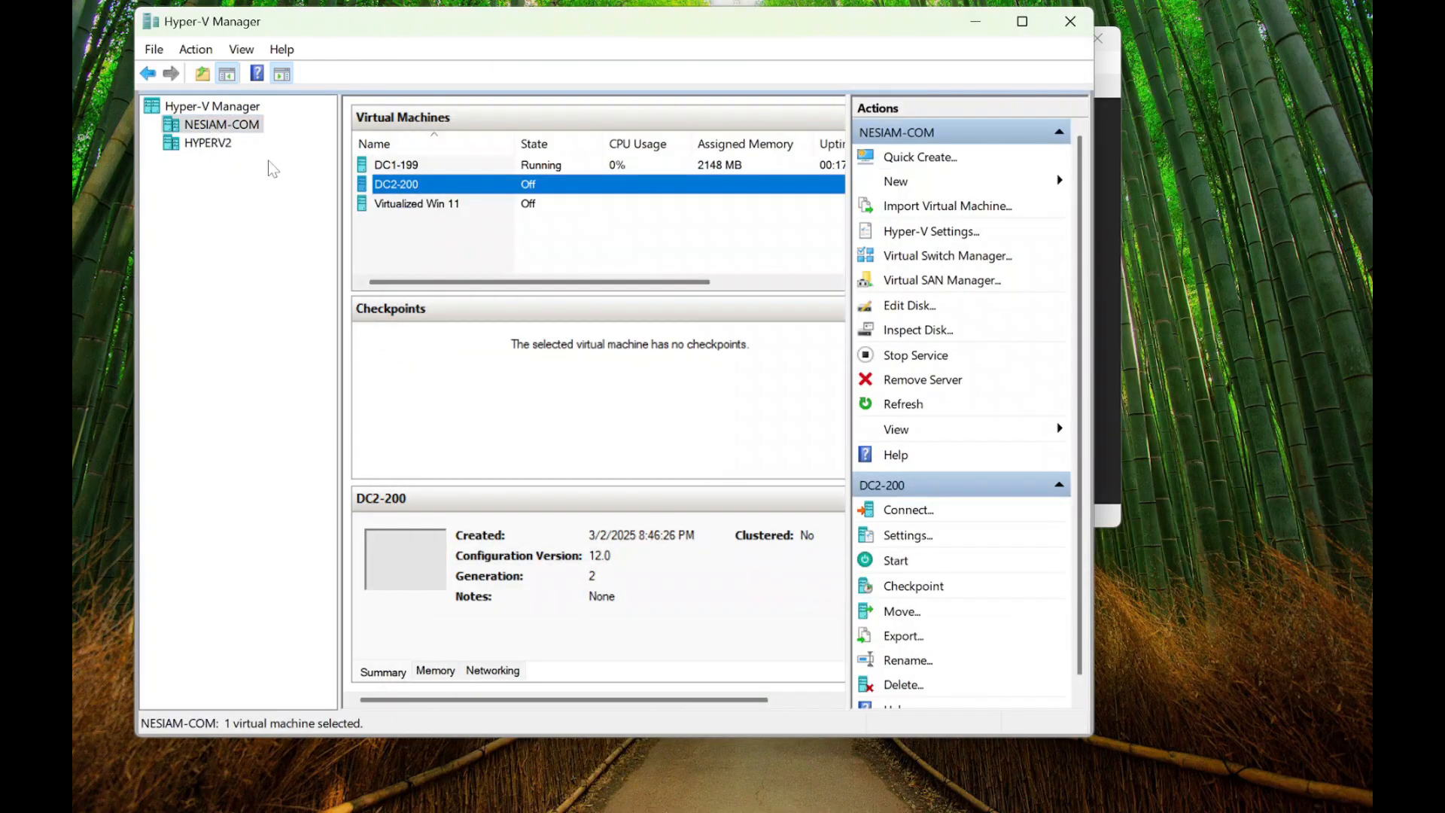
- From the hard drive settings of DC2-200 on NESIAM-COM, browse to C:\VMs and delete the Virtual Hard Disks folder
{"action": "right_click", "coordinate": [415, 187]}
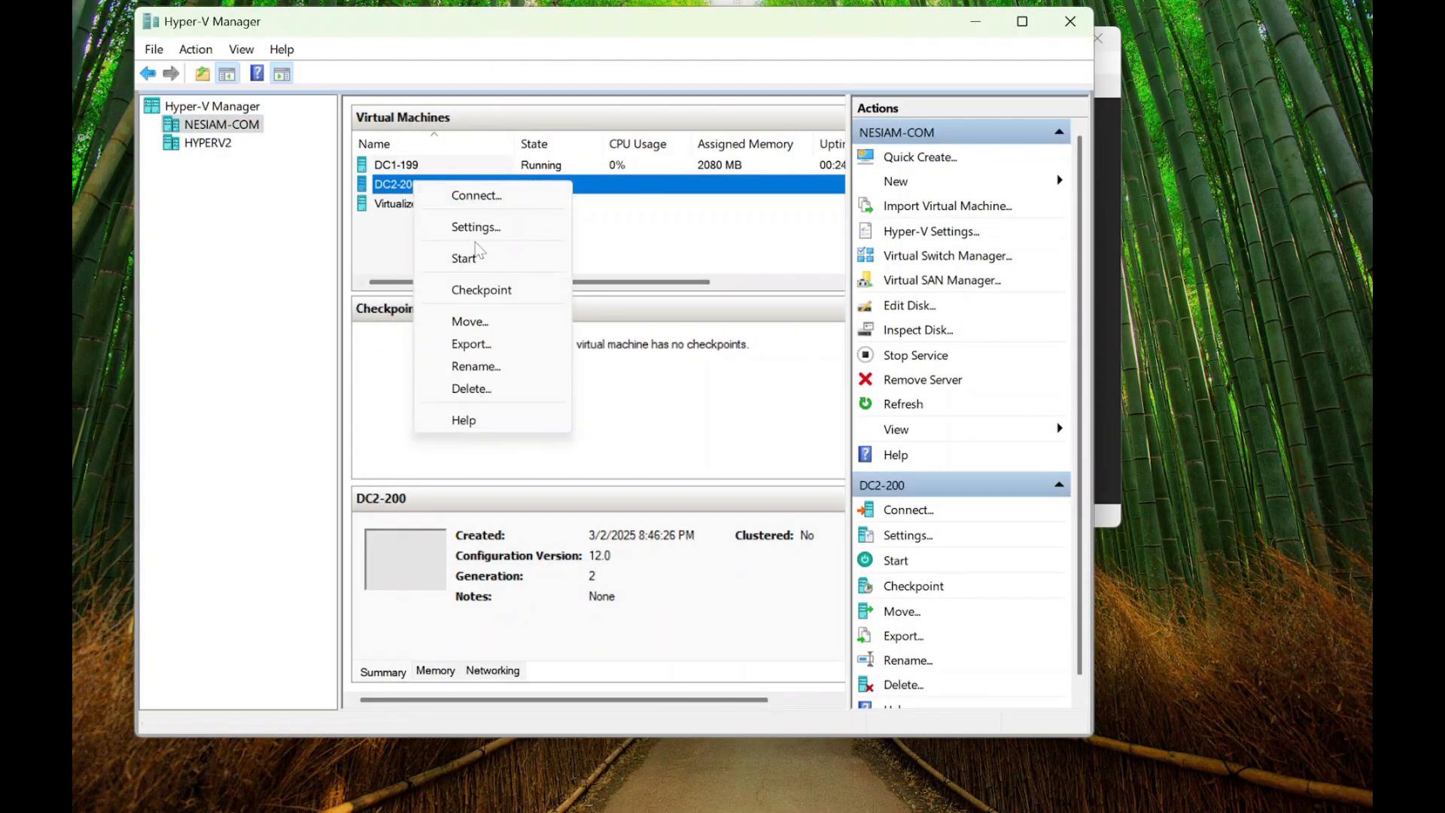
{"action": "left_click", "coordinate": [477, 227]}
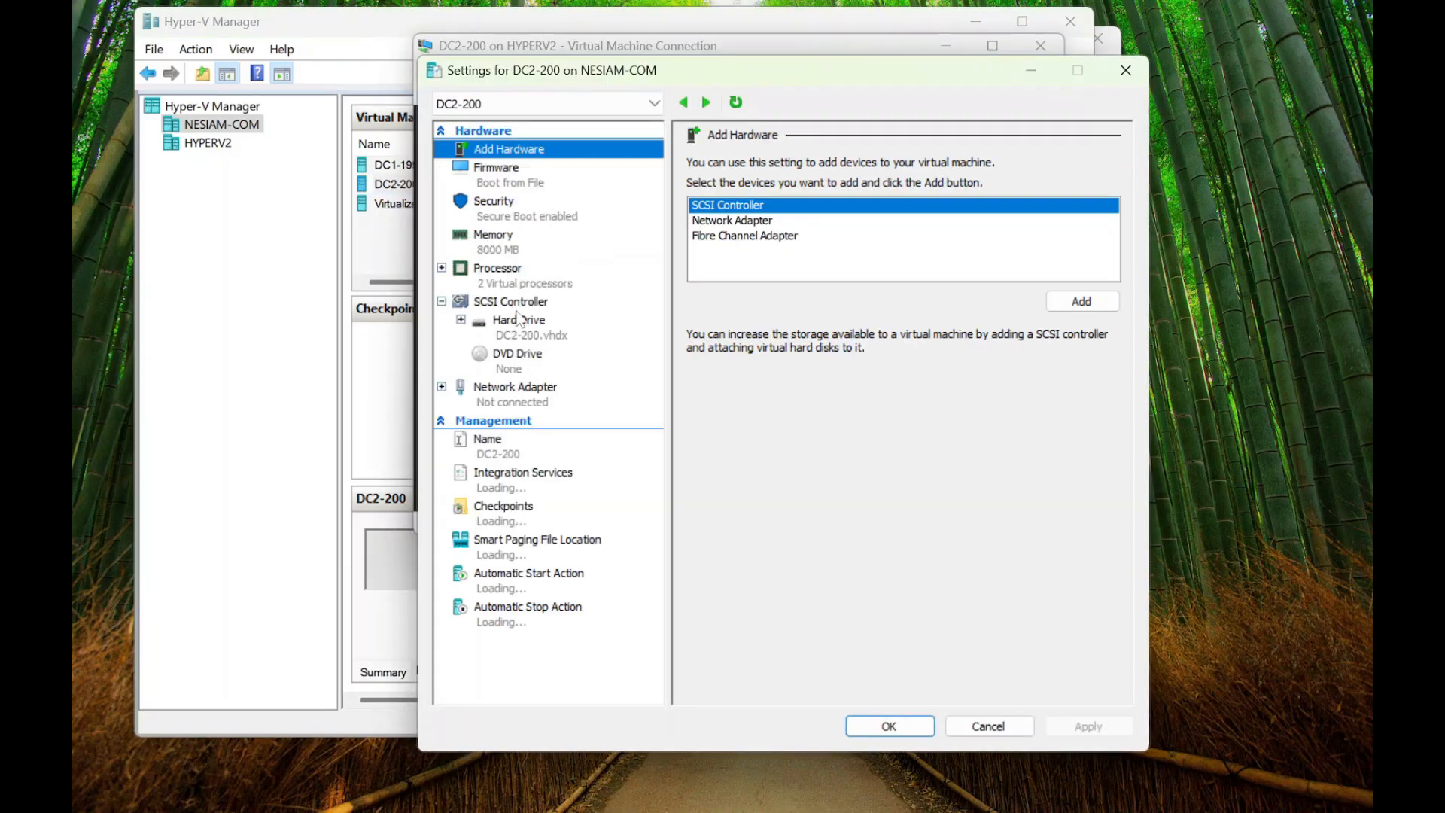
{"action": "left_click", "coordinate": [539, 332]}
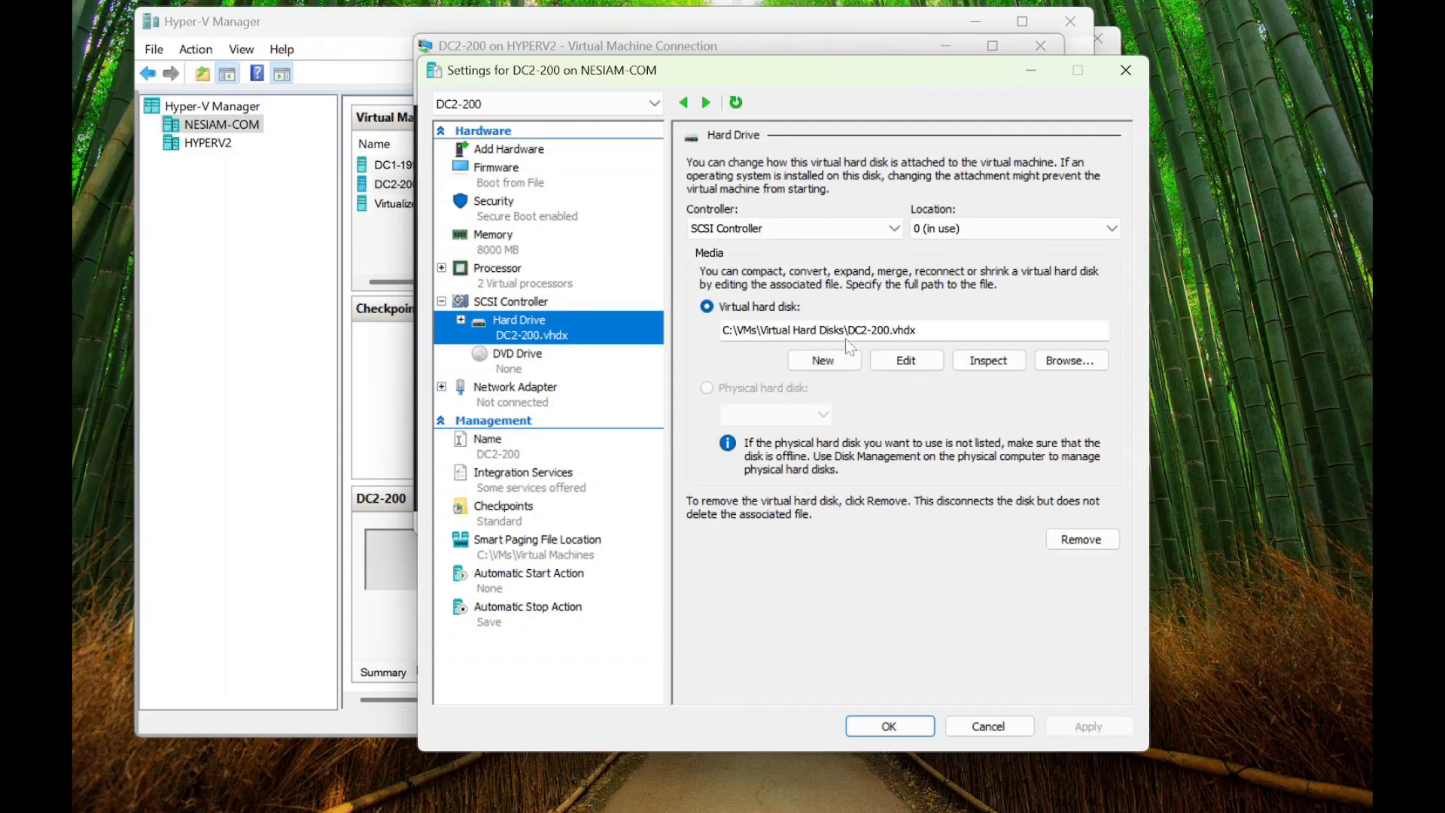
{"action": "left_click_drag", "start_coordinate": [849, 330], "coordinate": [776, 330]}
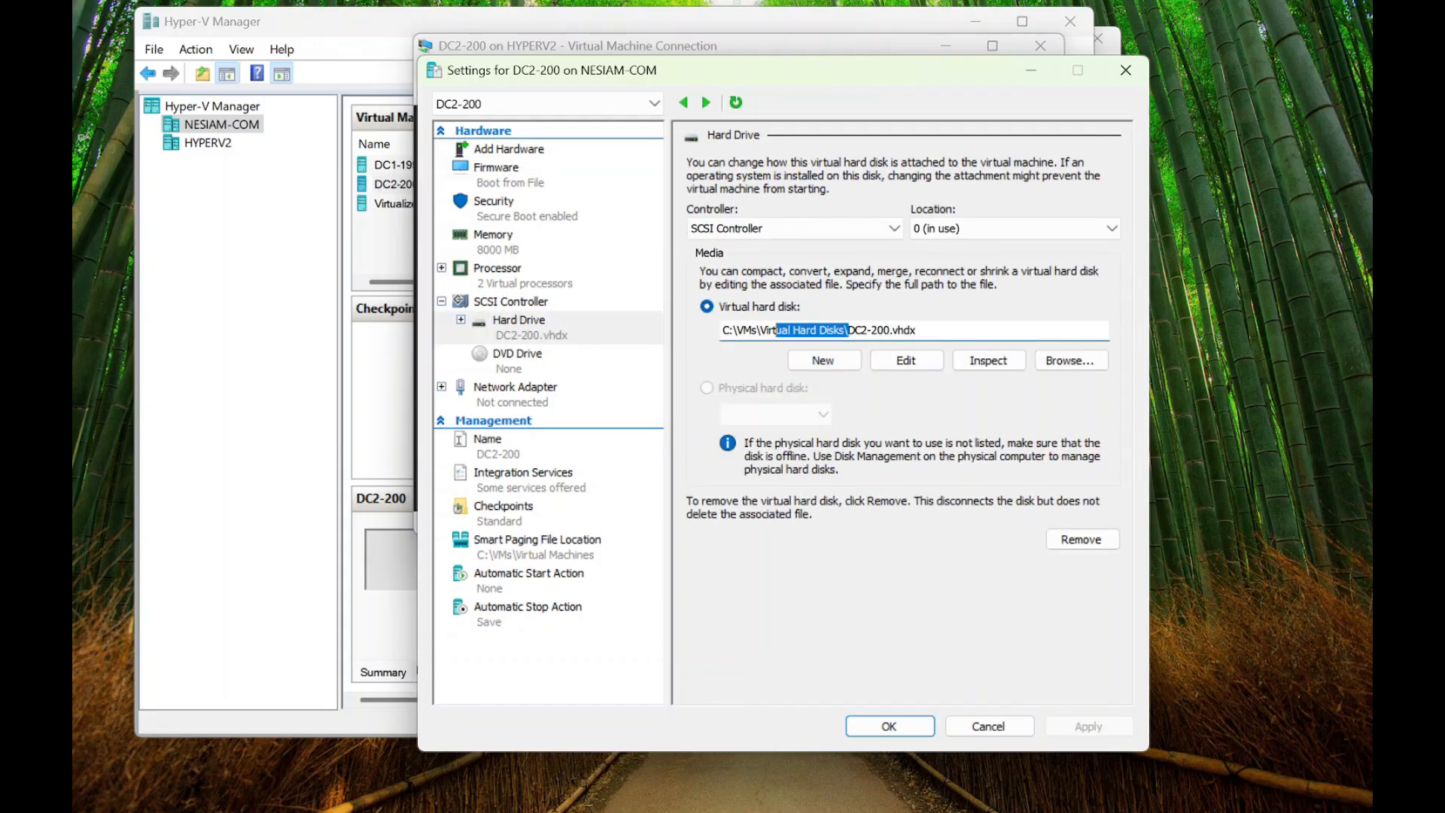
{"action": "left_click", "coordinate": [1088, 361]}
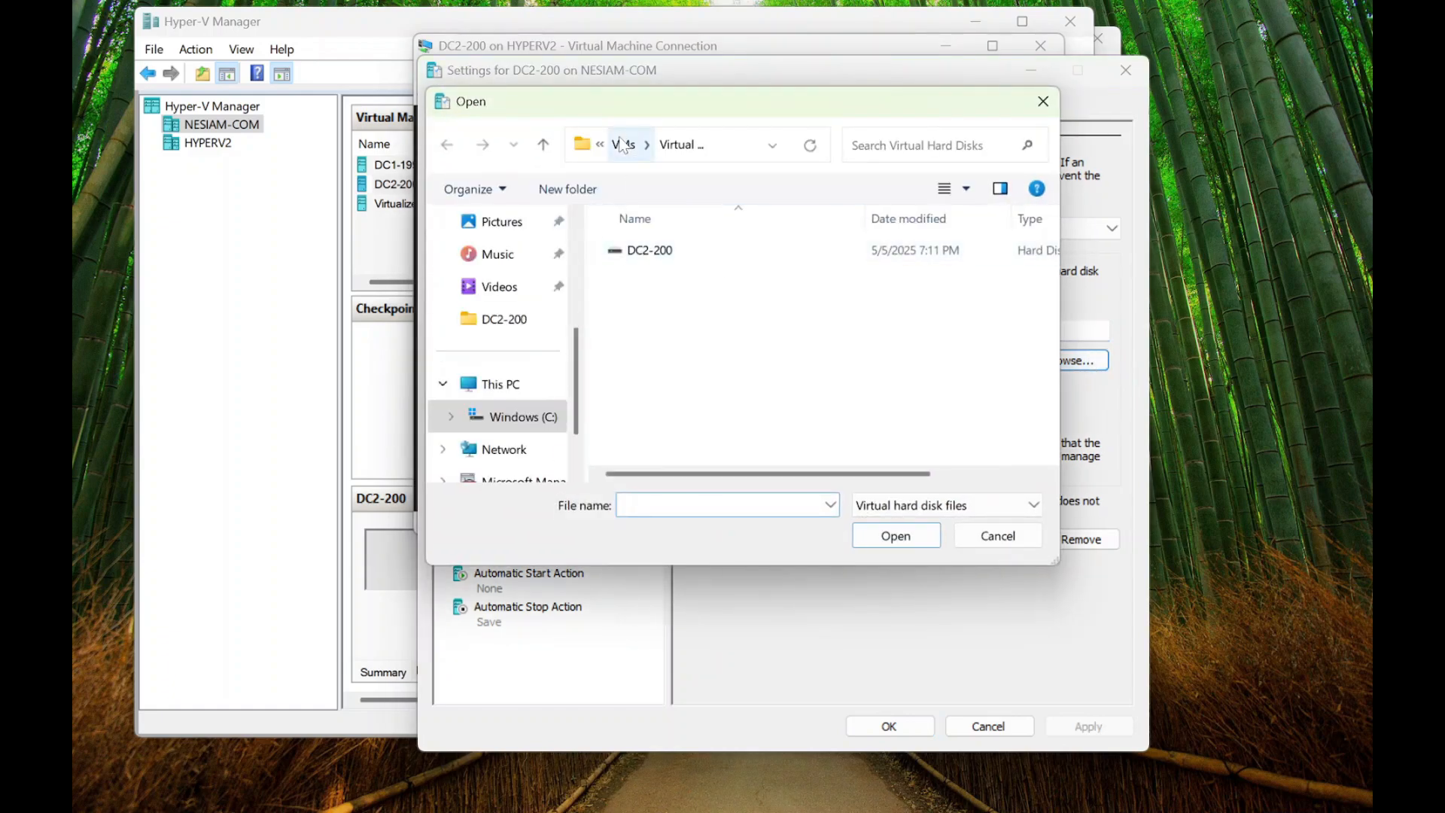
{"action": "left_click", "coordinate": [622, 145]}
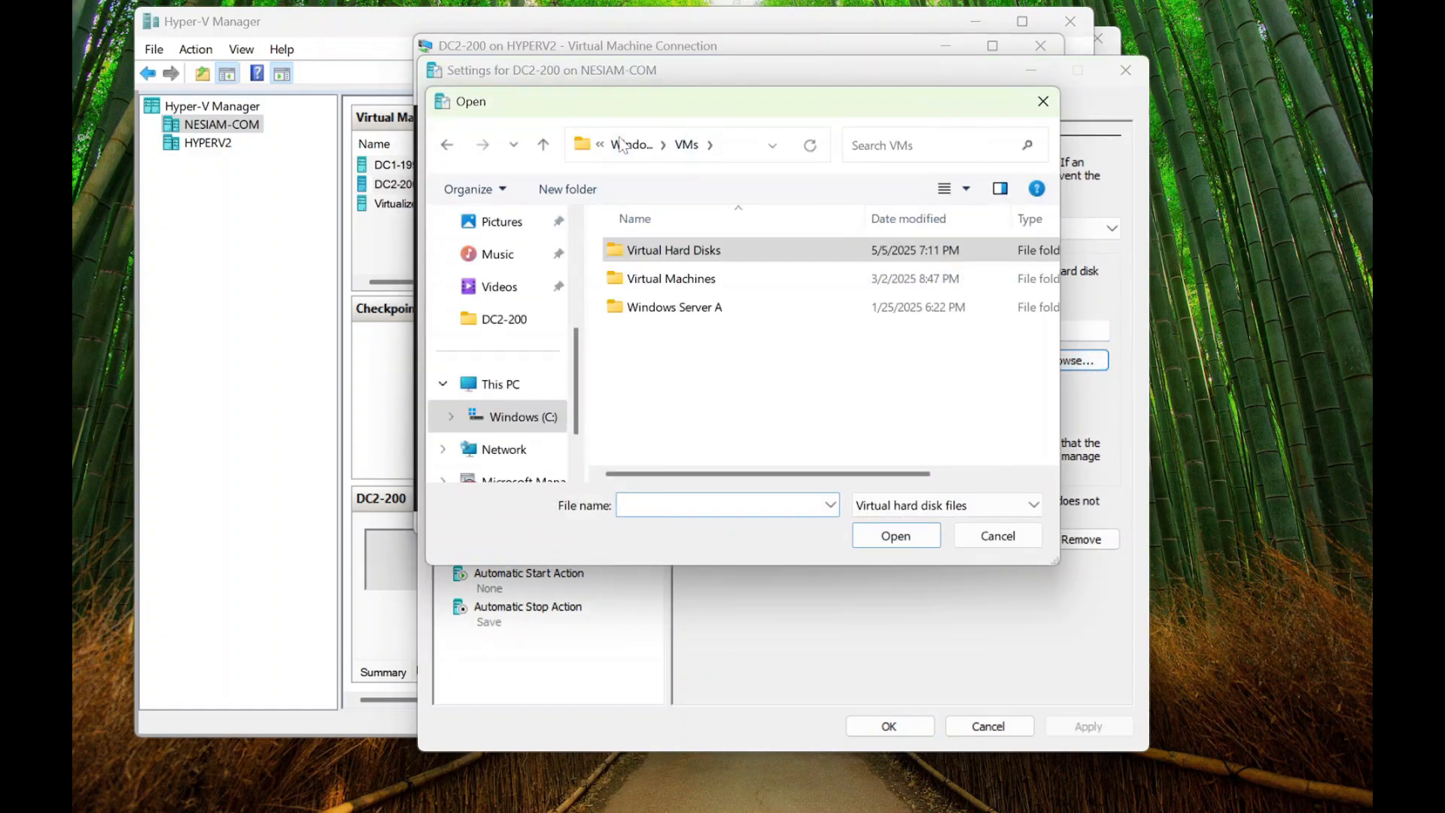
{"action": "right_click", "coordinate": [677, 254]}
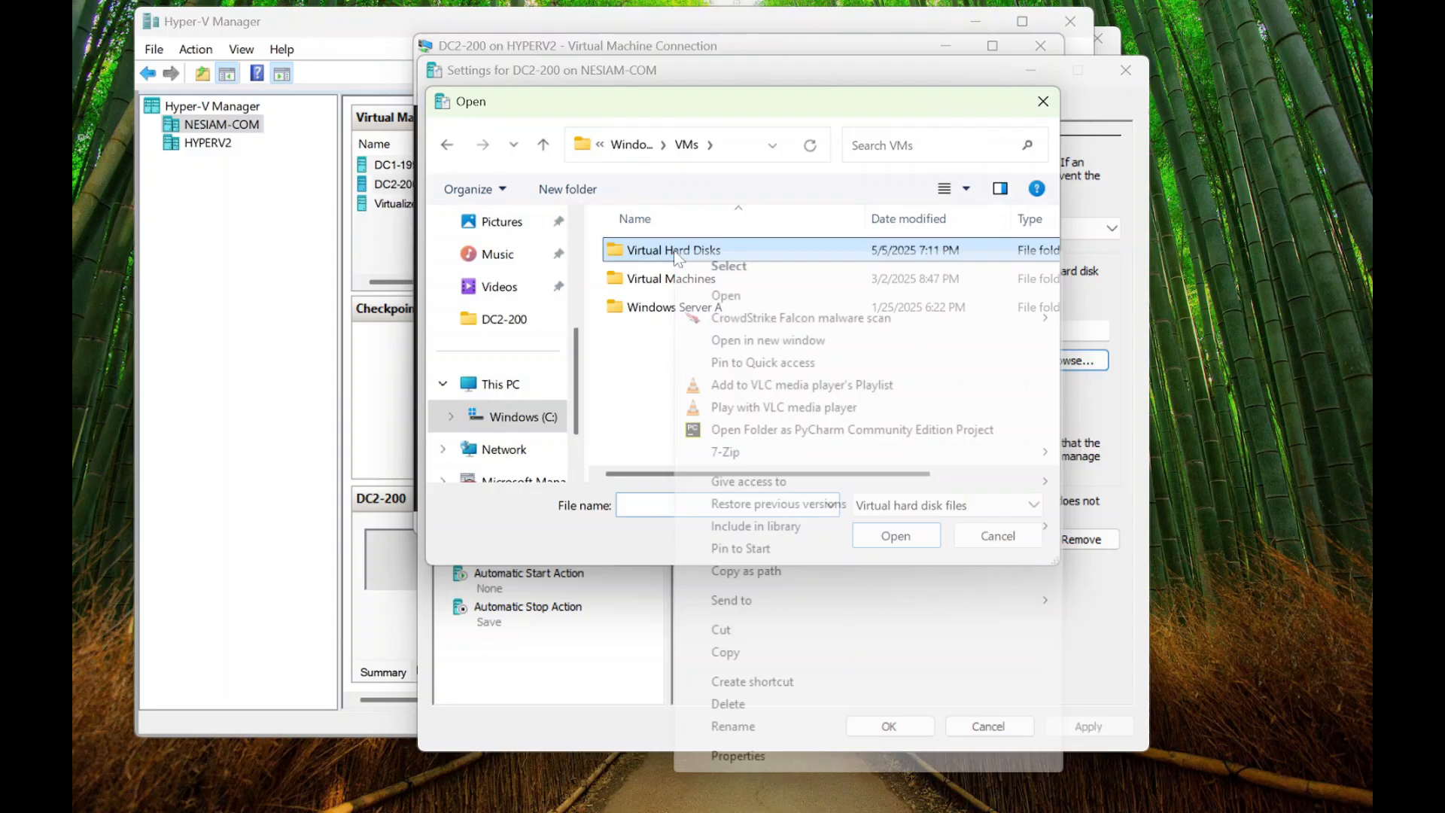
{"action": "left_click", "coordinate": [791, 703]}
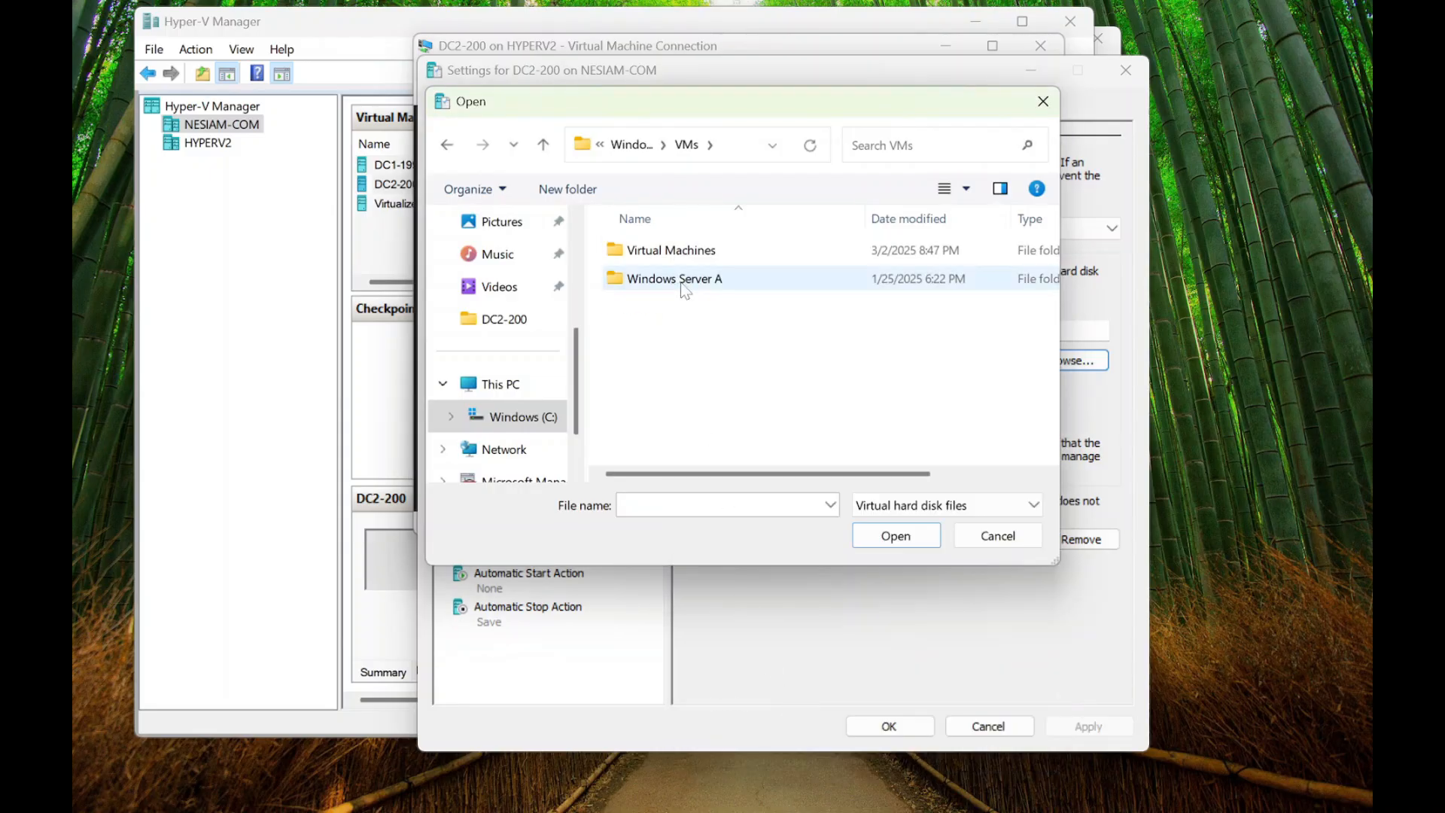
- Look inside the VMs\Virtual Machines folder, and view the Name and Integration Services settings of the old DC2-200
{"action": "double_click", "coordinate": [675, 249]}
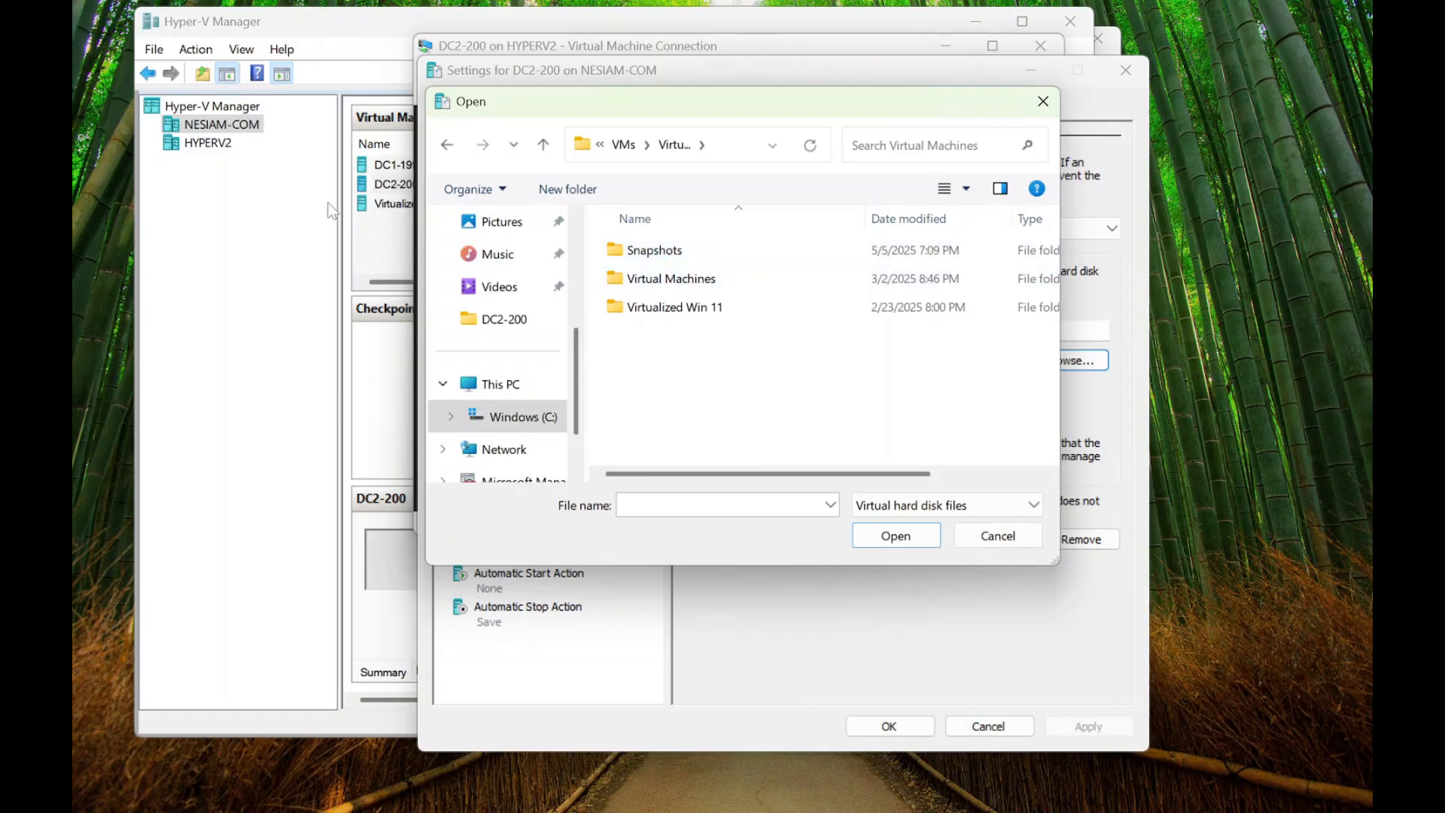
{"action": "left_click", "coordinate": [1043, 101]}
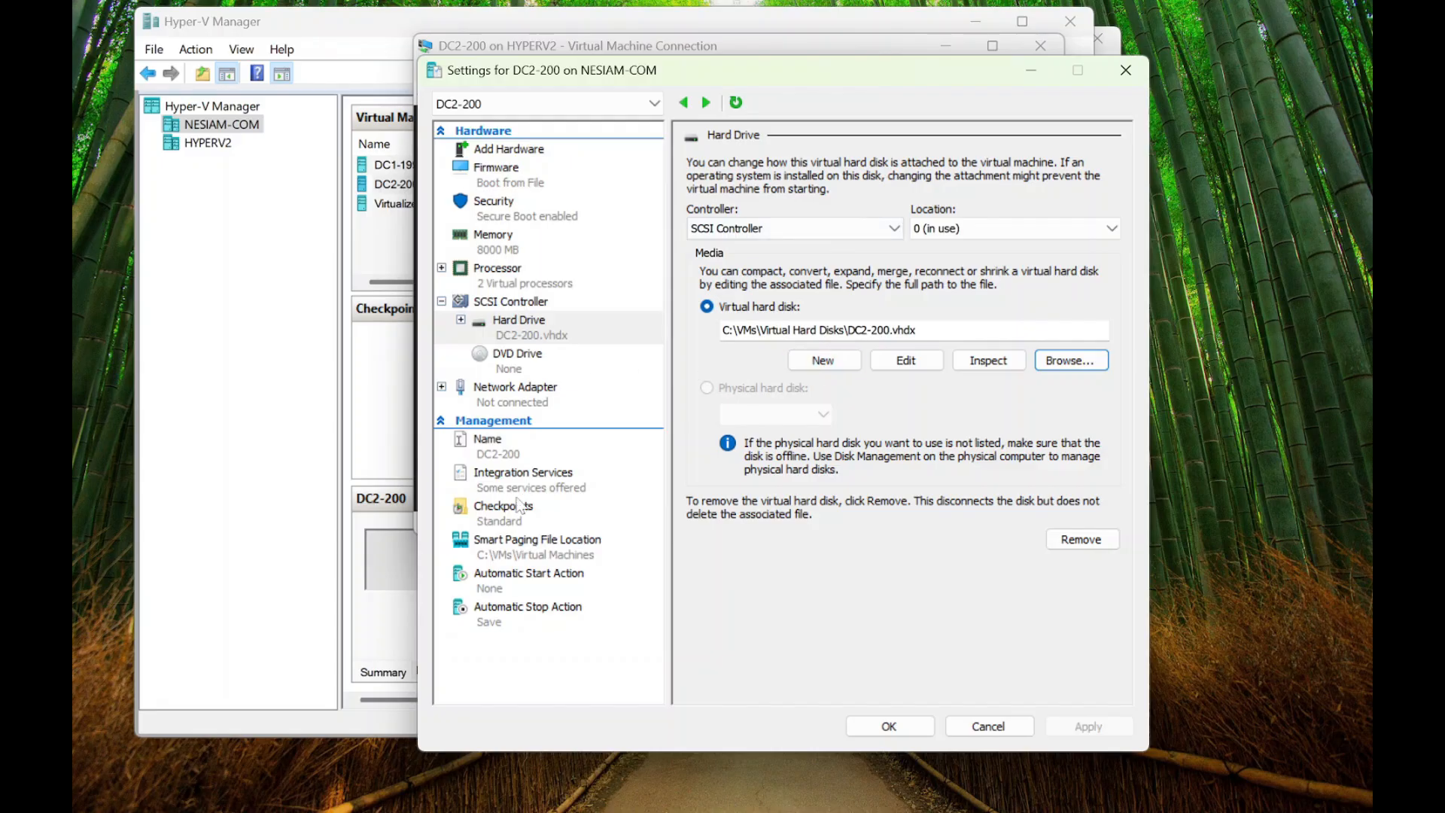
{"action": "left_click", "coordinate": [499, 444]}
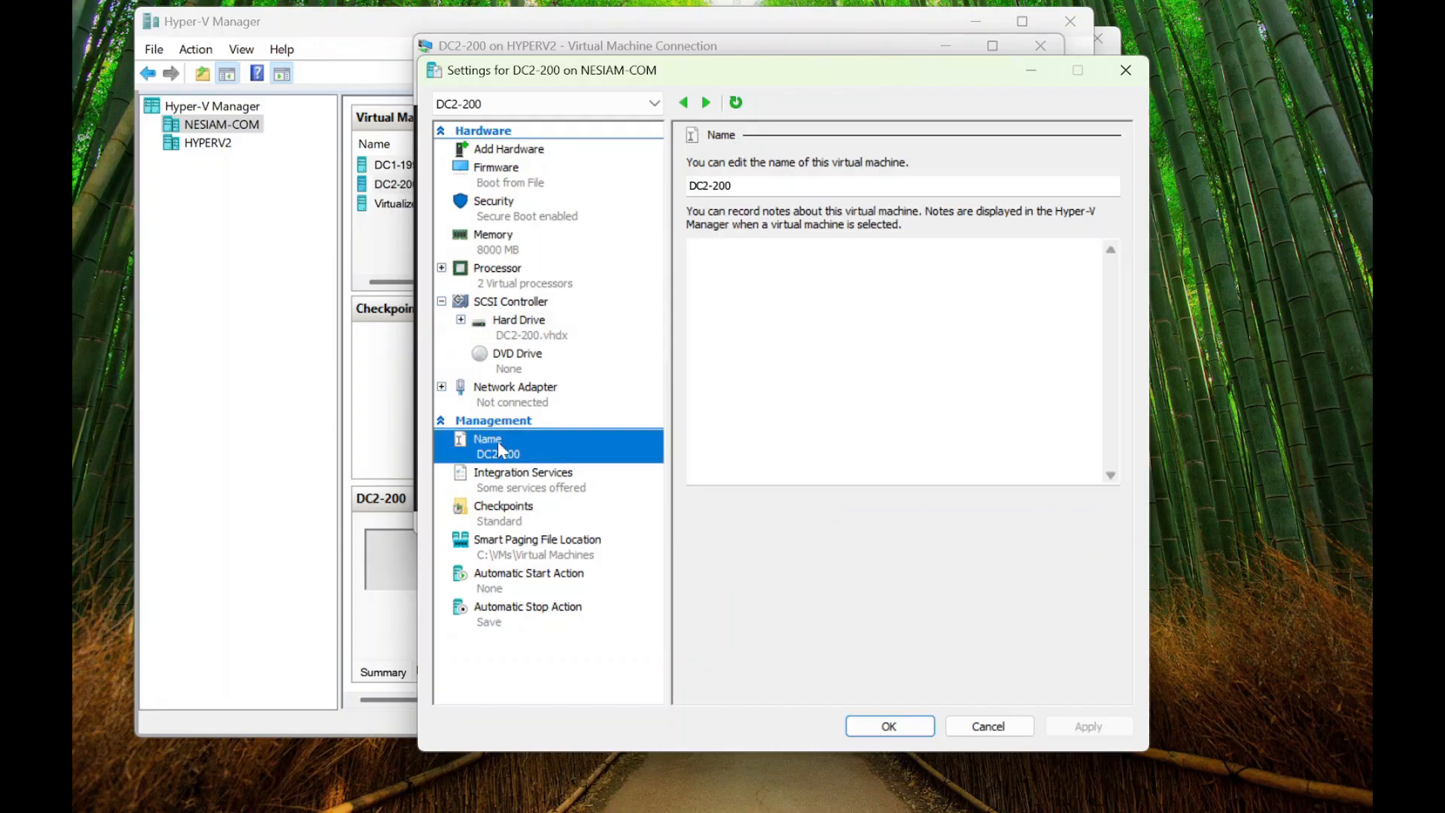
{"action": "left_click", "coordinate": [521, 476]}
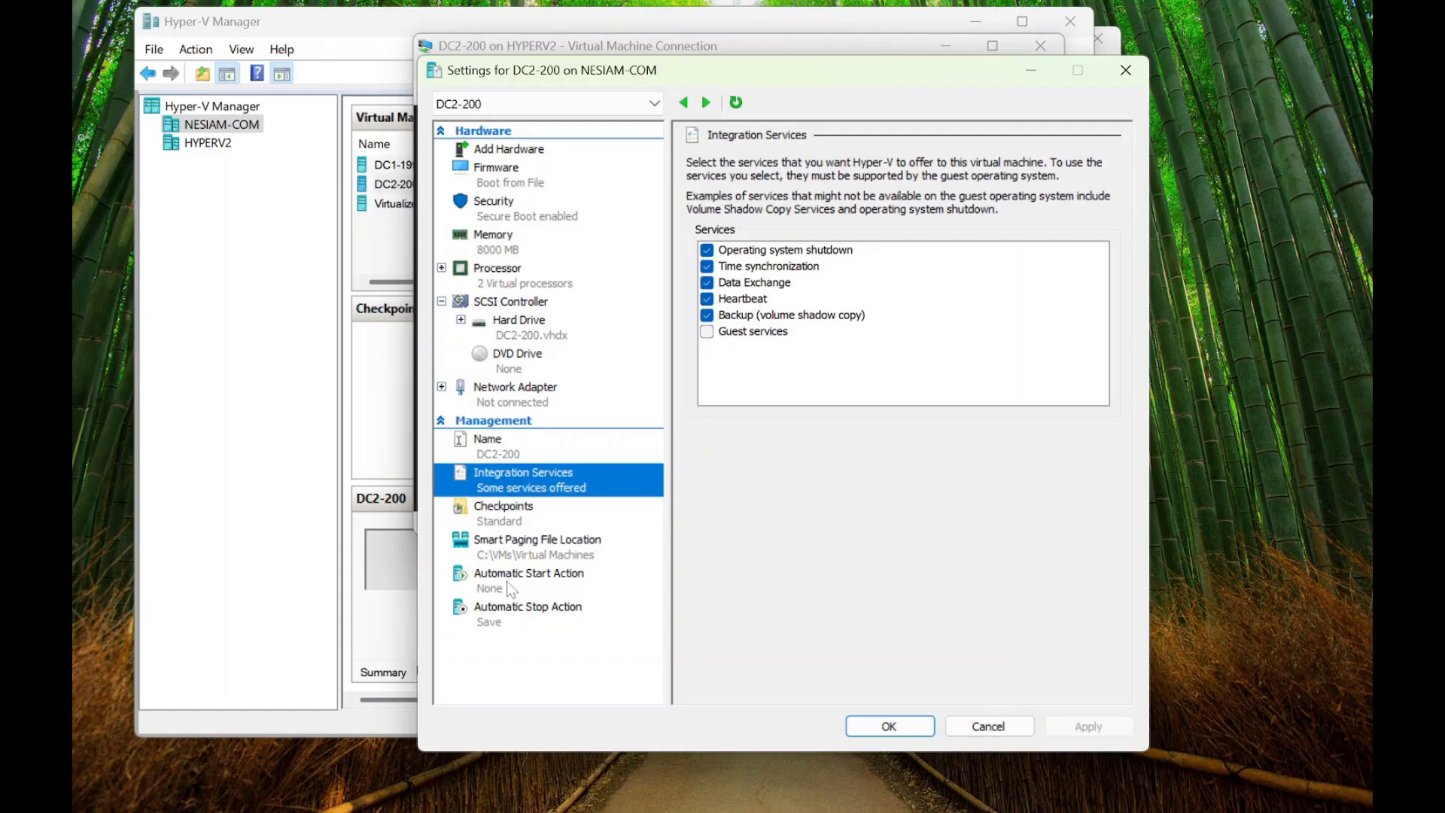
- Delete the old DC2-200 virtual machine from the NESIAM-COM host
{"action": "left_click", "coordinate": [249, 355]}
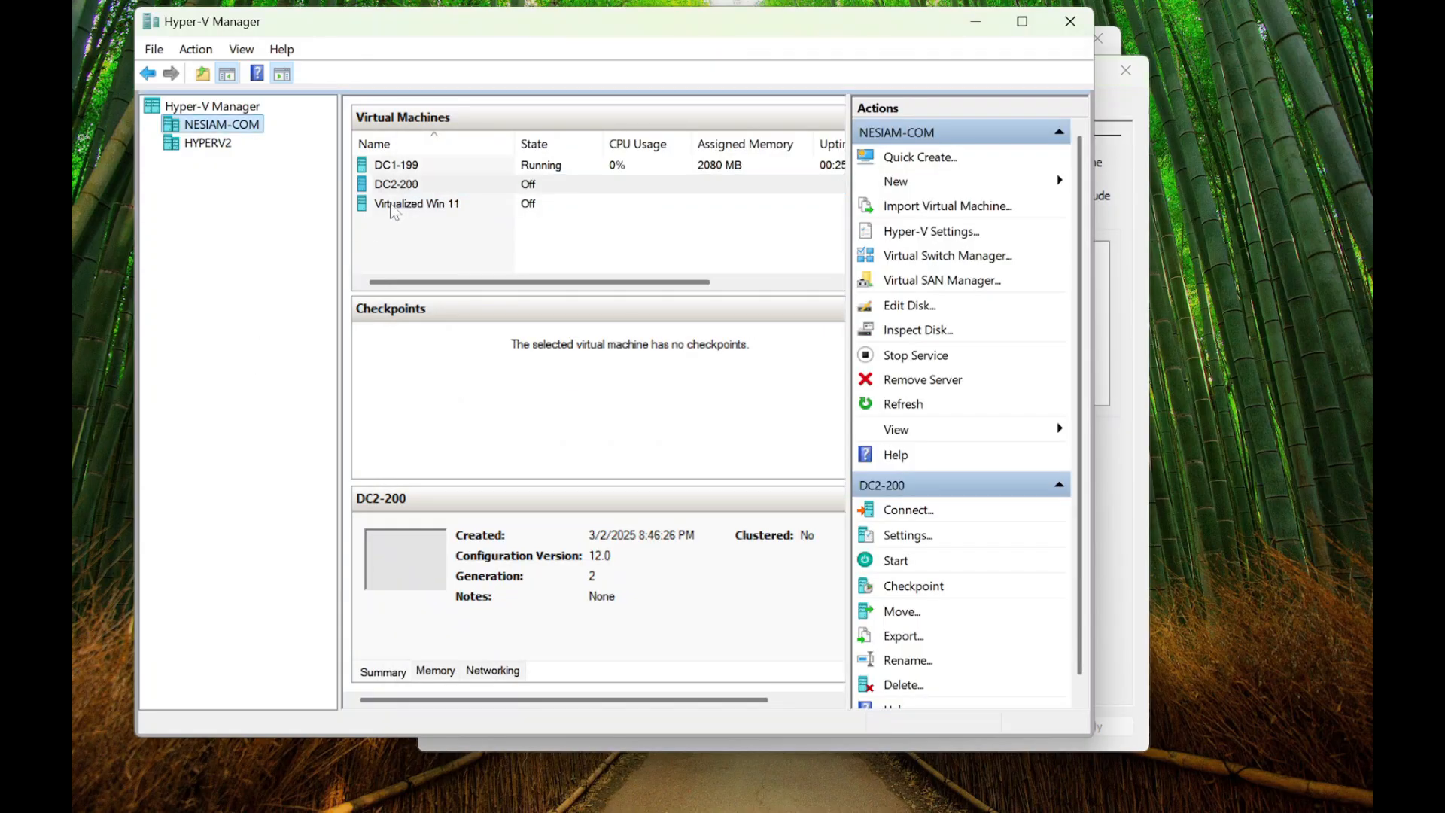
{"action": "right_click", "coordinate": [419, 192]}
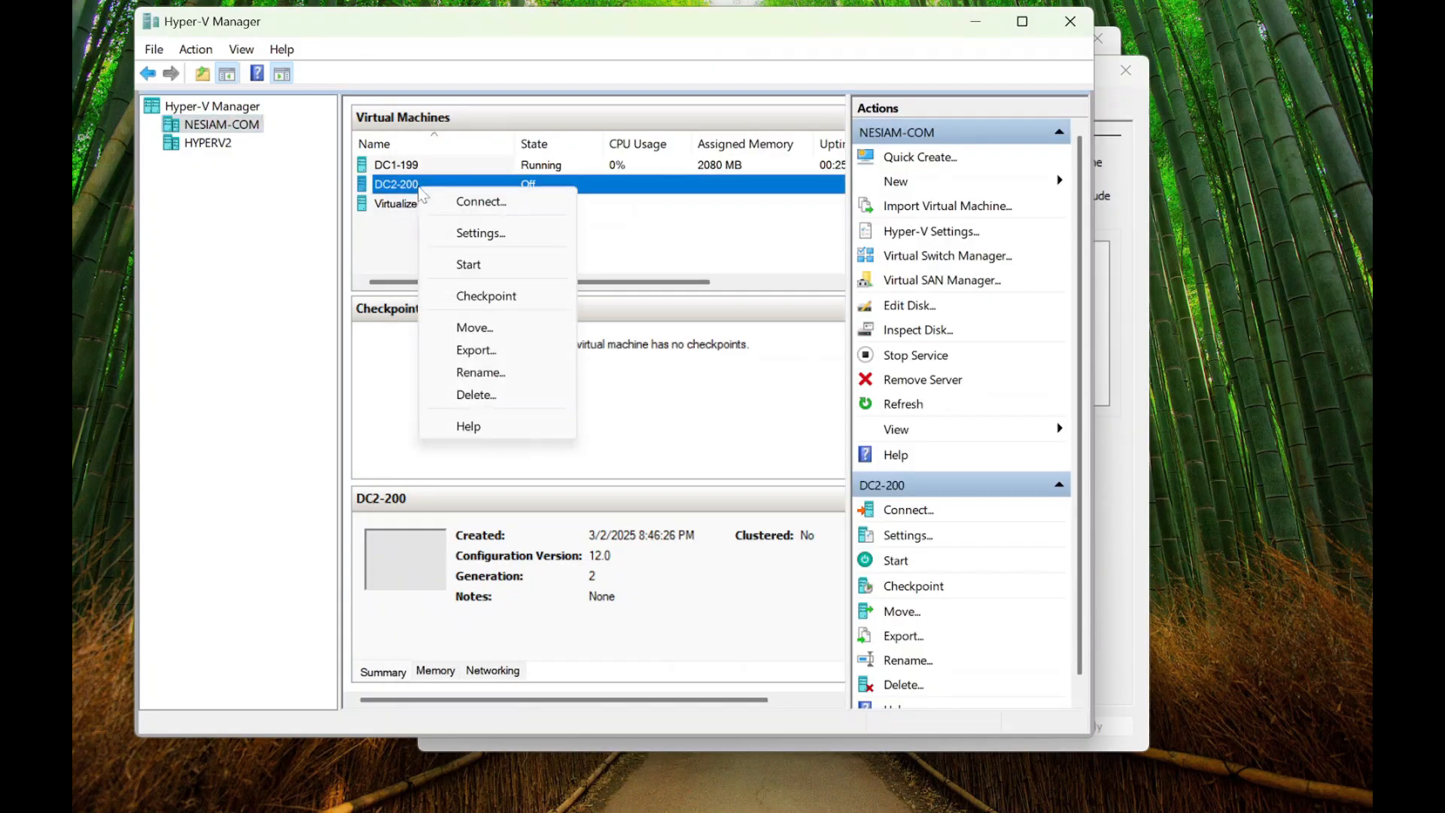
{"action": "left_click", "coordinate": [497, 395]}
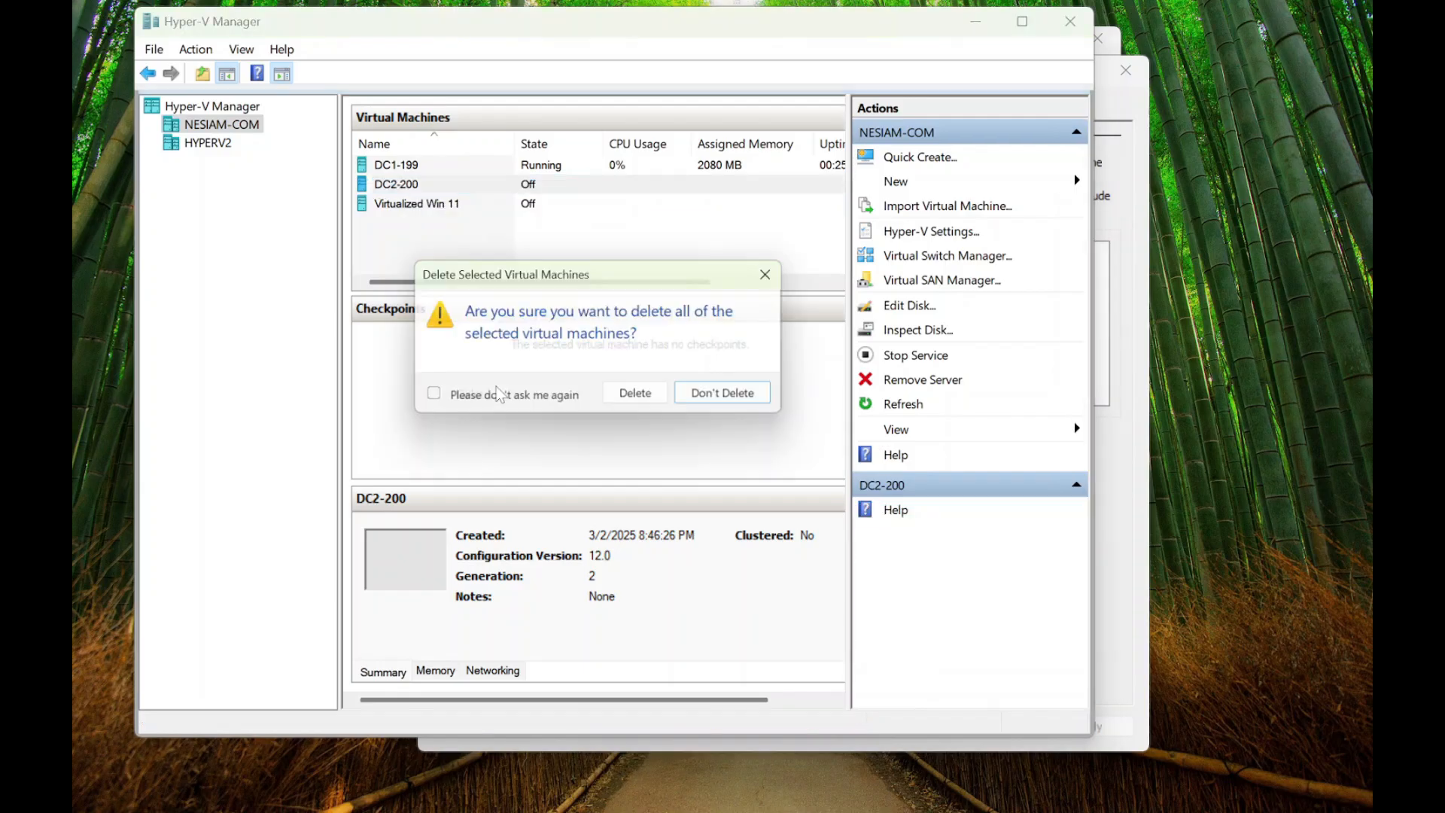
{"action": "left_click", "coordinate": [653, 399]}
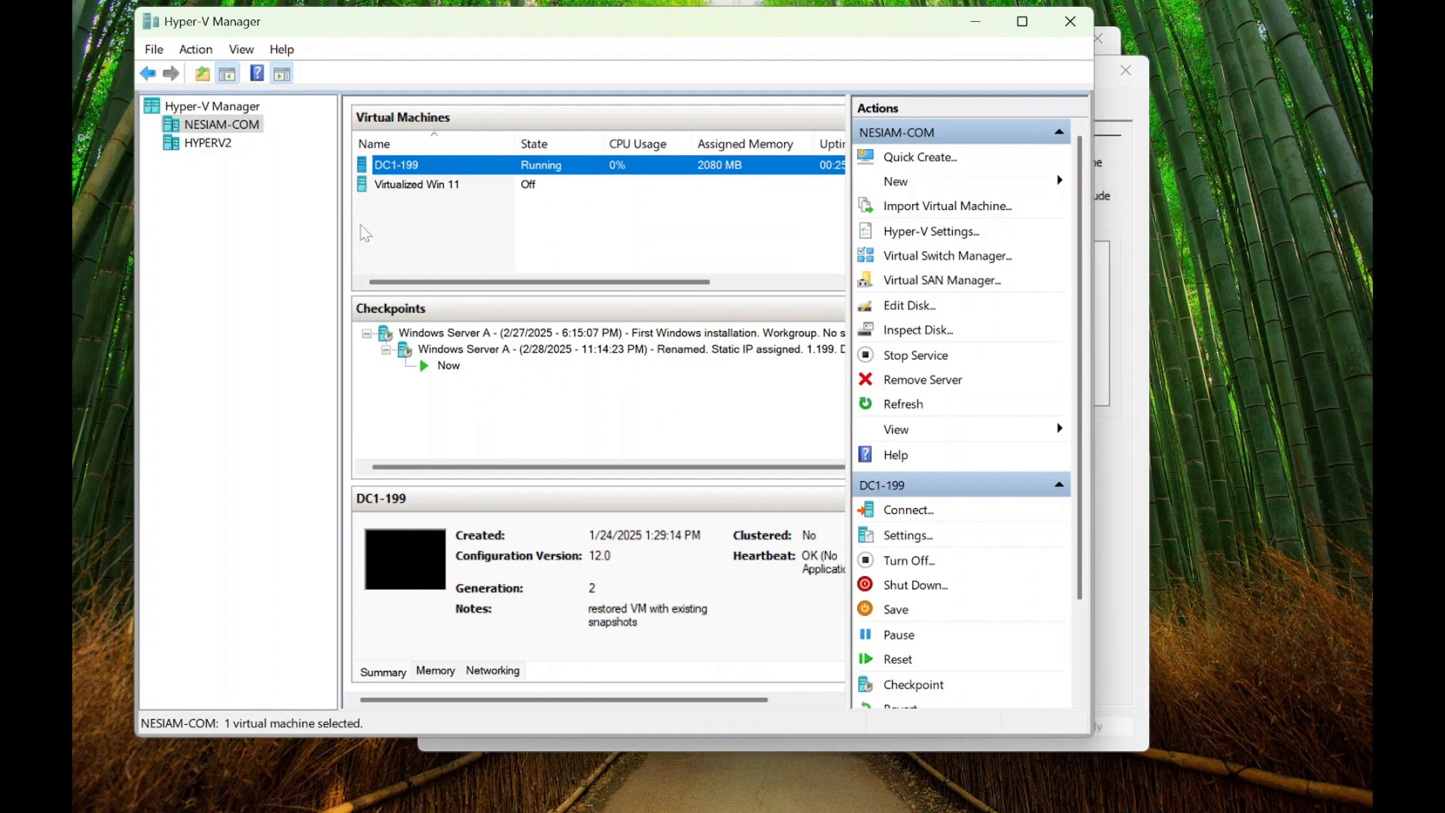
- Check the virtual machines on HYPERV2, and shut down DC1-199 on NESIAM-COM
{"action": "left_click", "coordinate": [211, 148]}
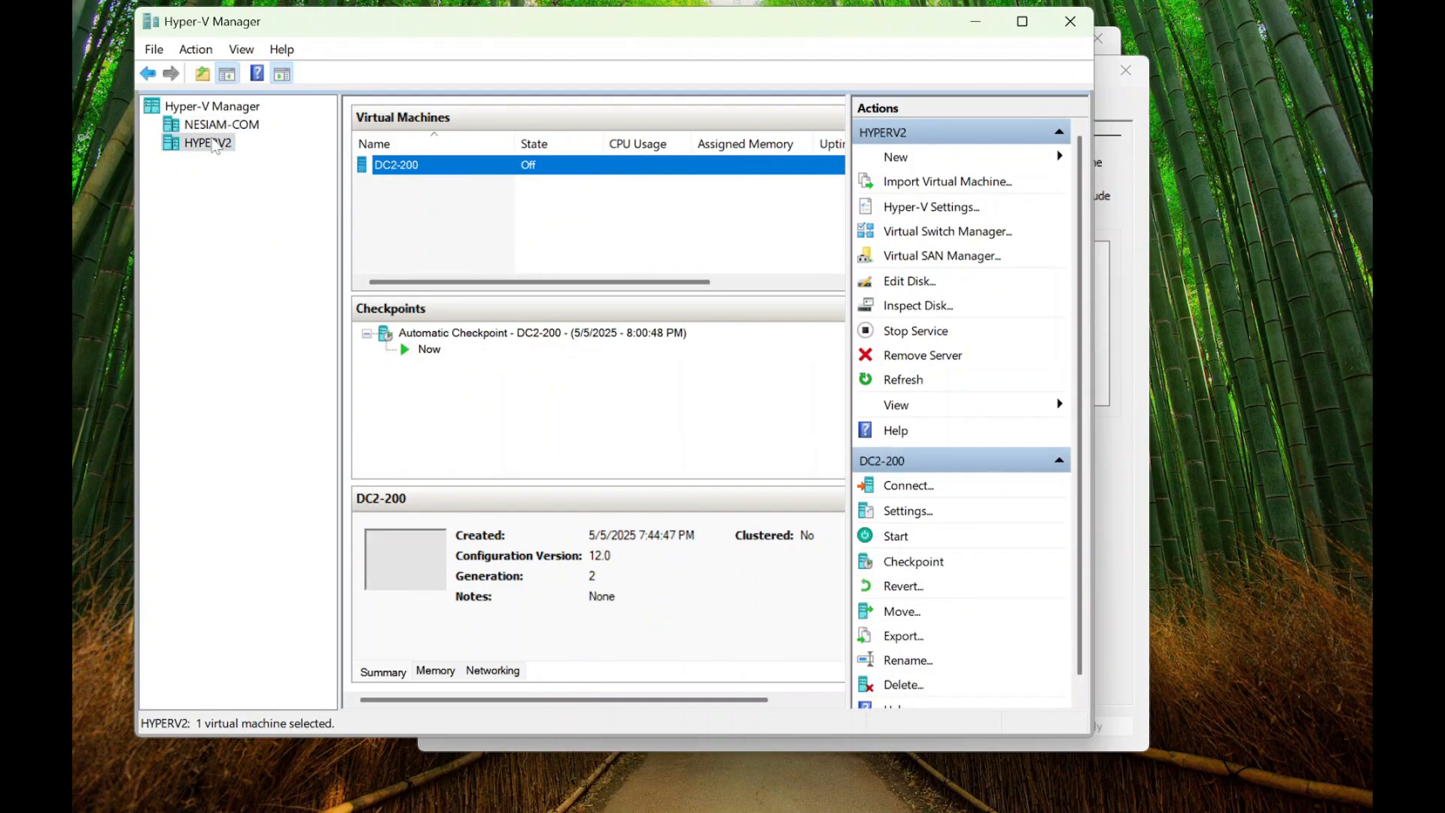
{"action": "left_click", "coordinate": [214, 127]}
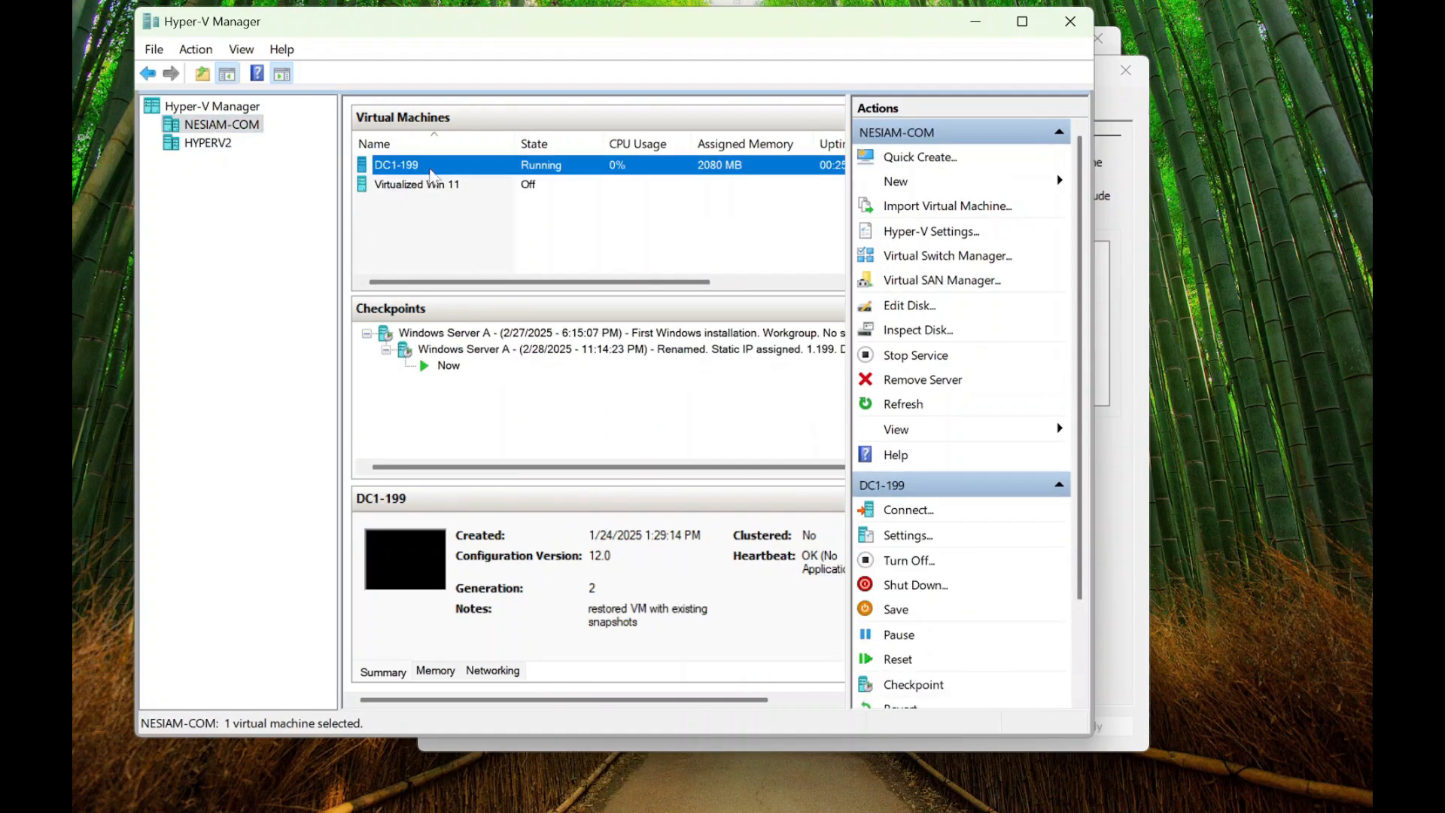
{"action": "right_click", "coordinate": [431, 175]}
{"action": "left_click", "coordinate": [529, 269]}
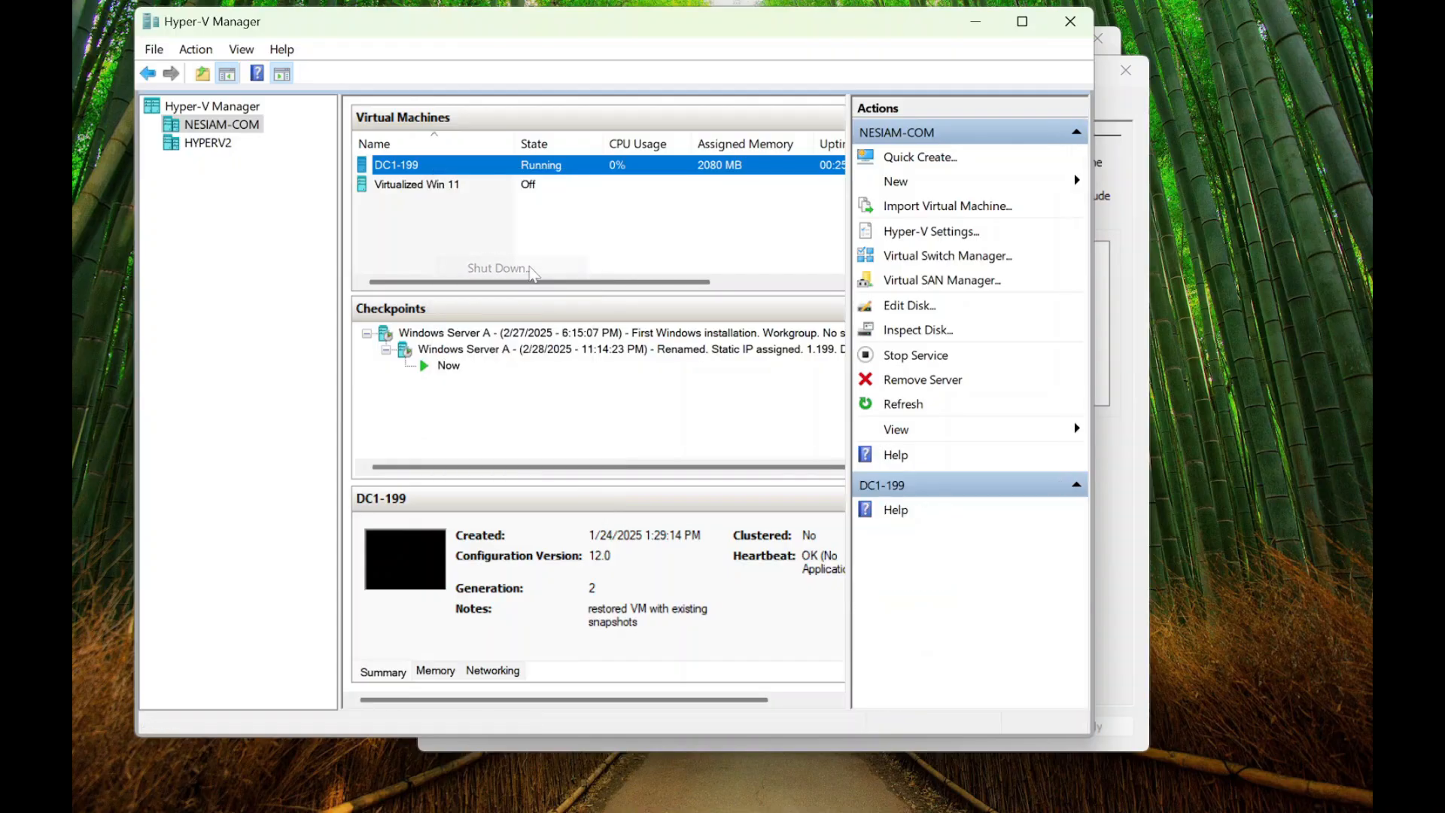
{"action": "mouse_move", "coordinate": [1133, 810]}
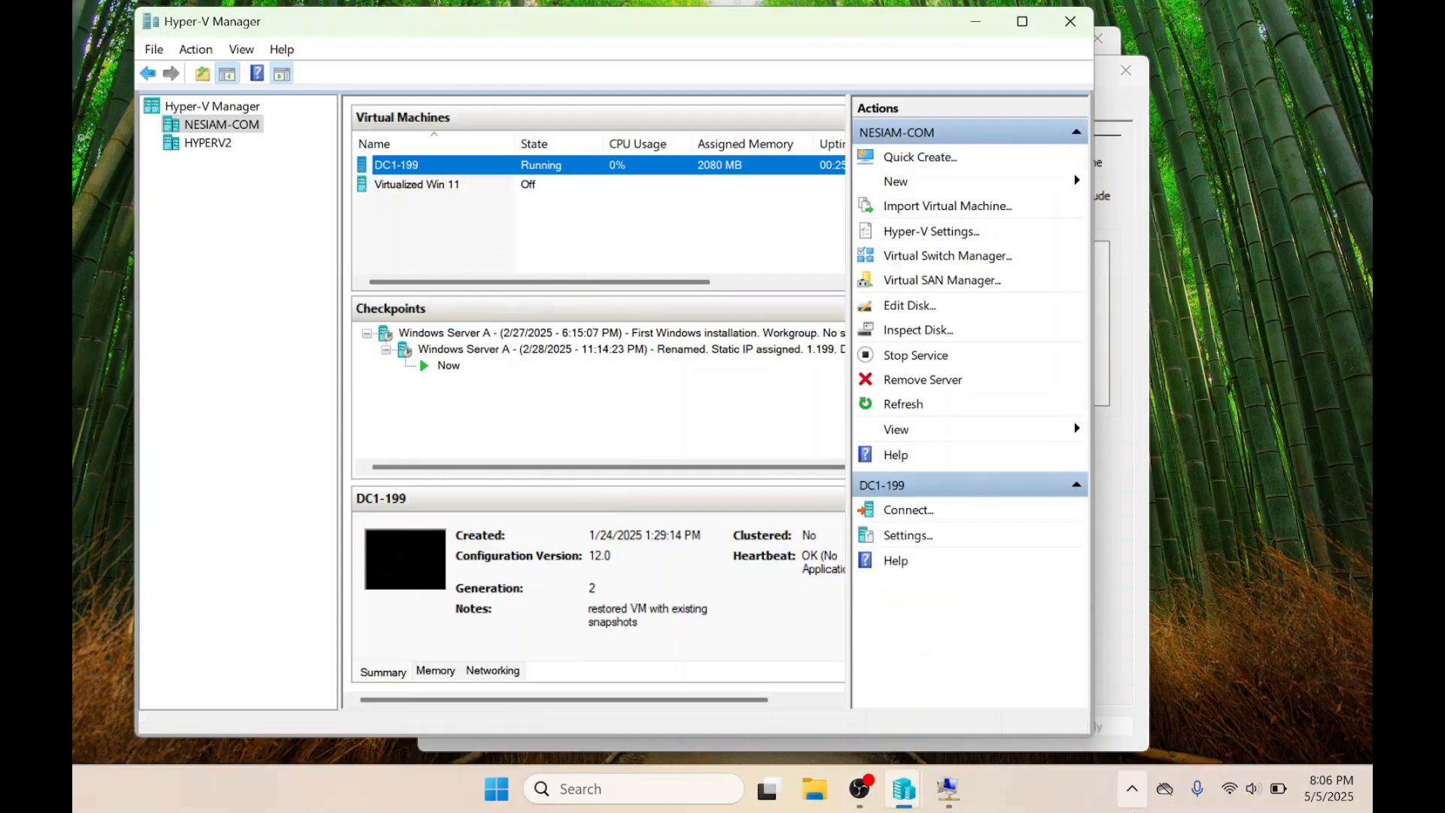